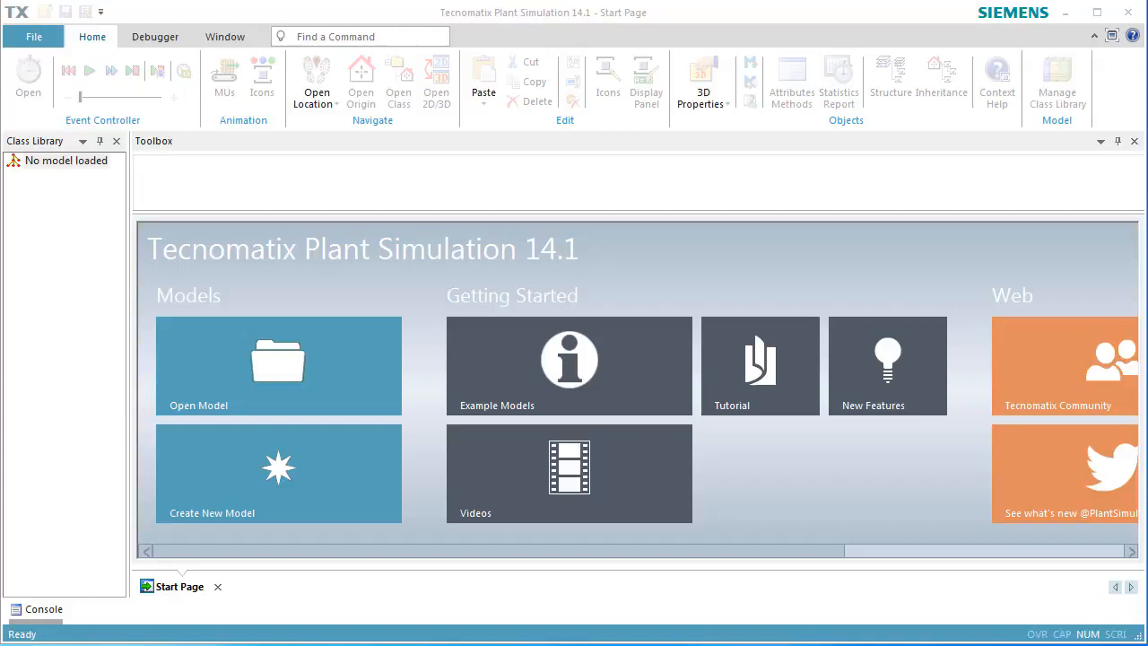
# Create a new model and maximize its 3D frame window.
pyautogui.click(320, 470)
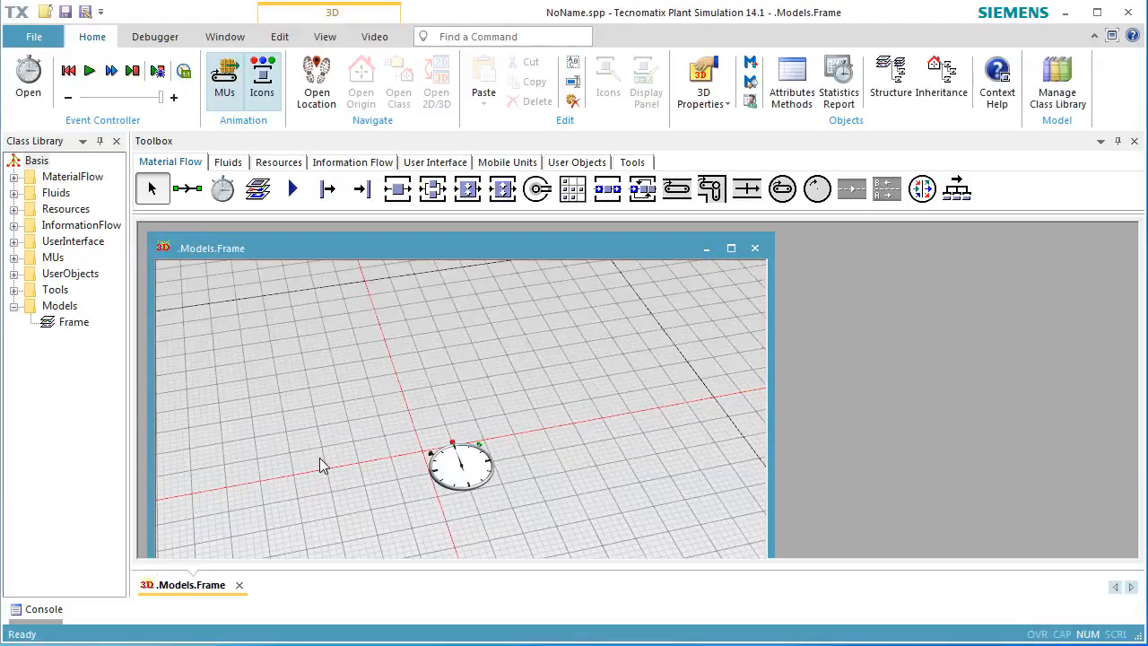
pyautogui.click(731, 248)
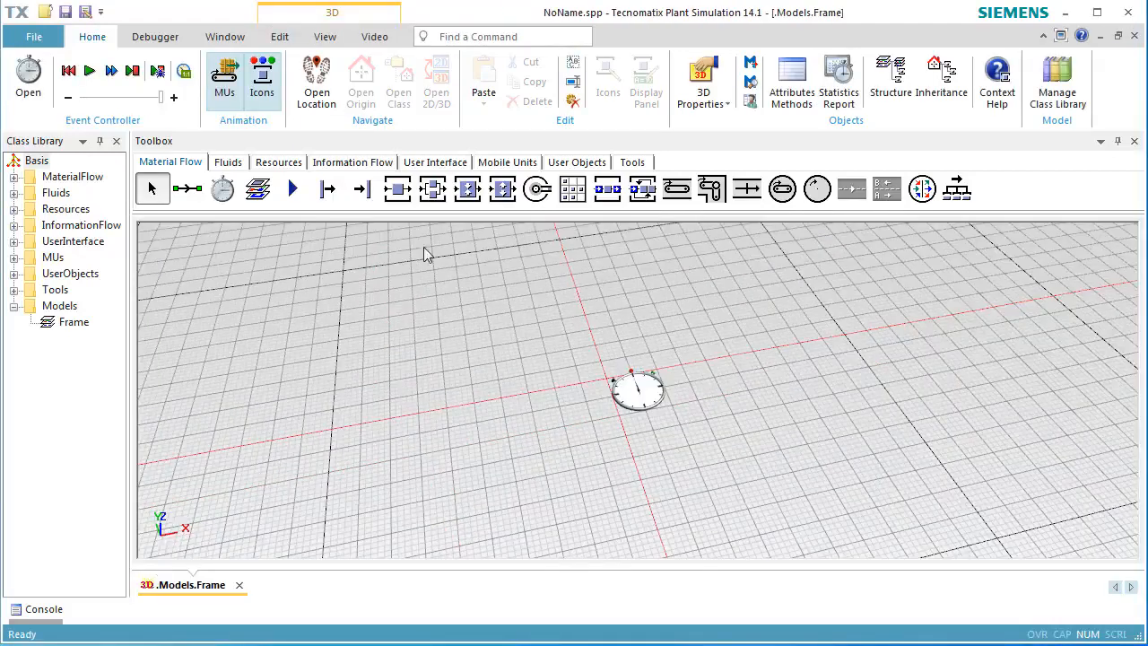
# Open the Frame in the UserObjects folder in its 3D view.
pyautogui.click(56, 275)
pyautogui.click(13, 274)
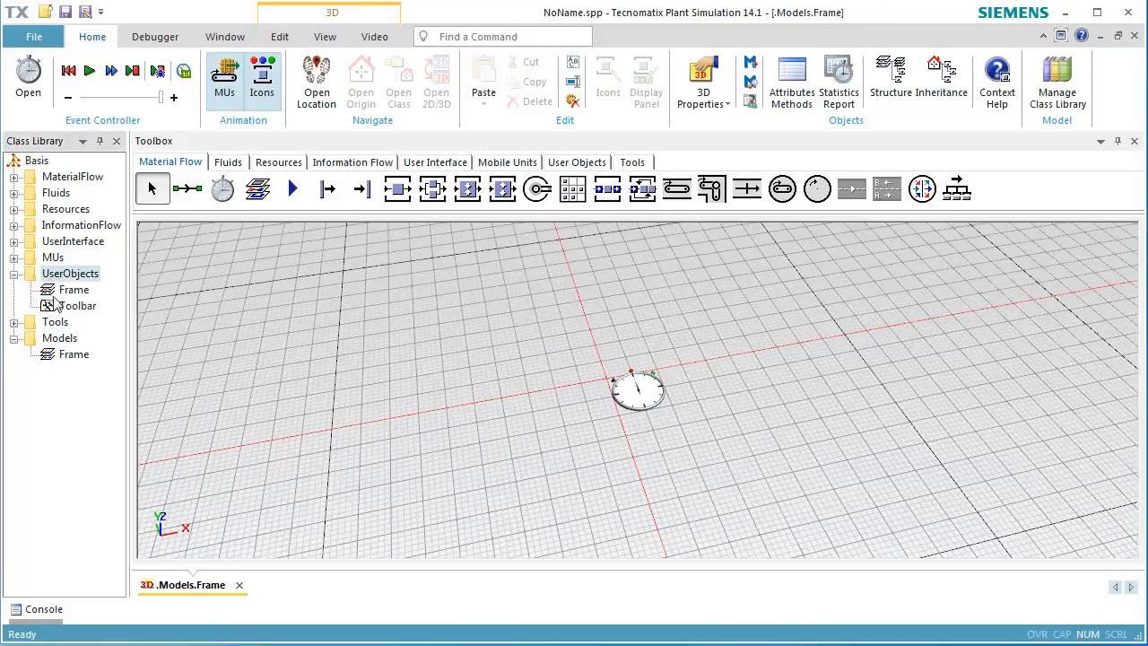
pyautogui.doubleClick(52, 292)
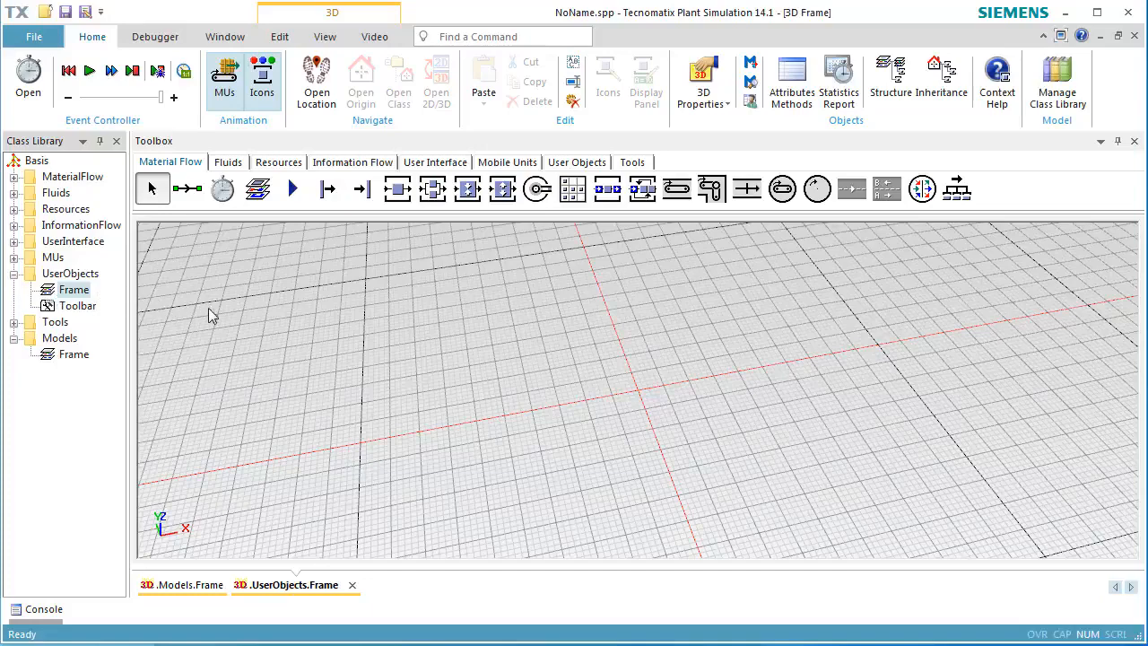
pyautogui.scroll(5, 679, 377)
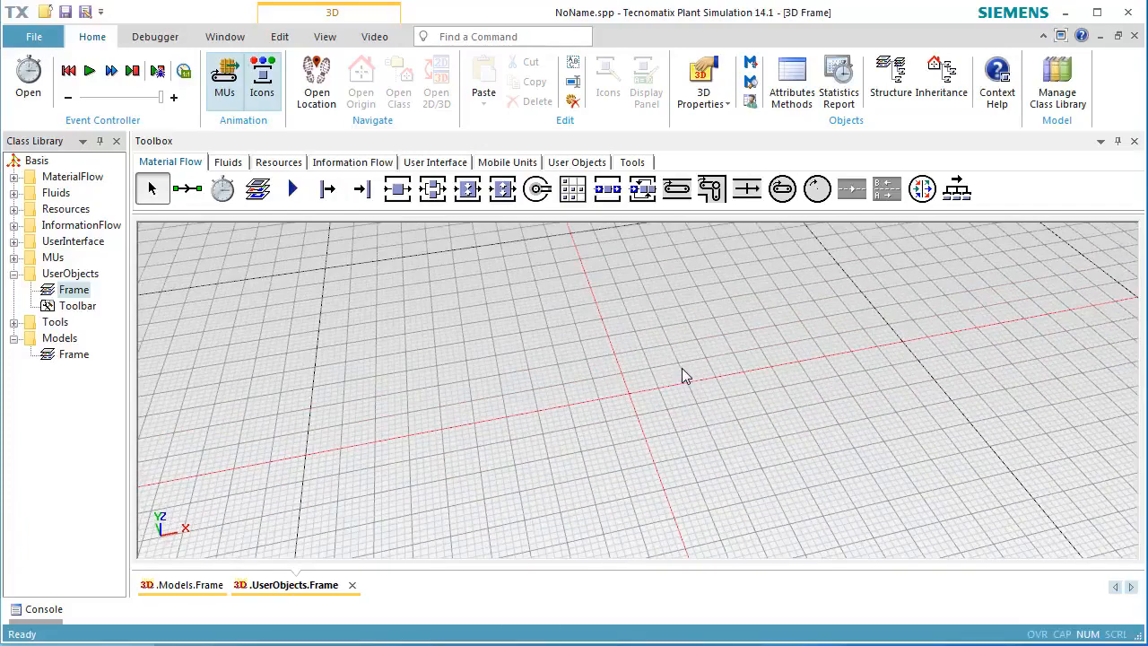
pyautogui.scroll(1, 684, 368)
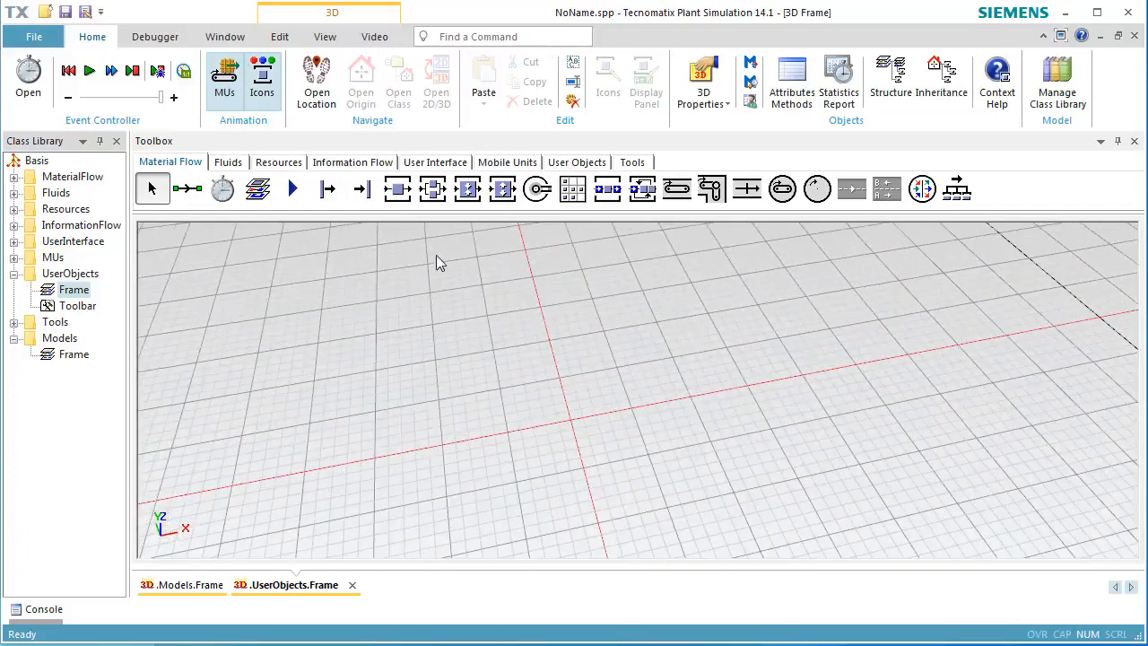
# Place a Station in the user-object frame with an Interface on each side of it.
pyautogui.click(397, 190)
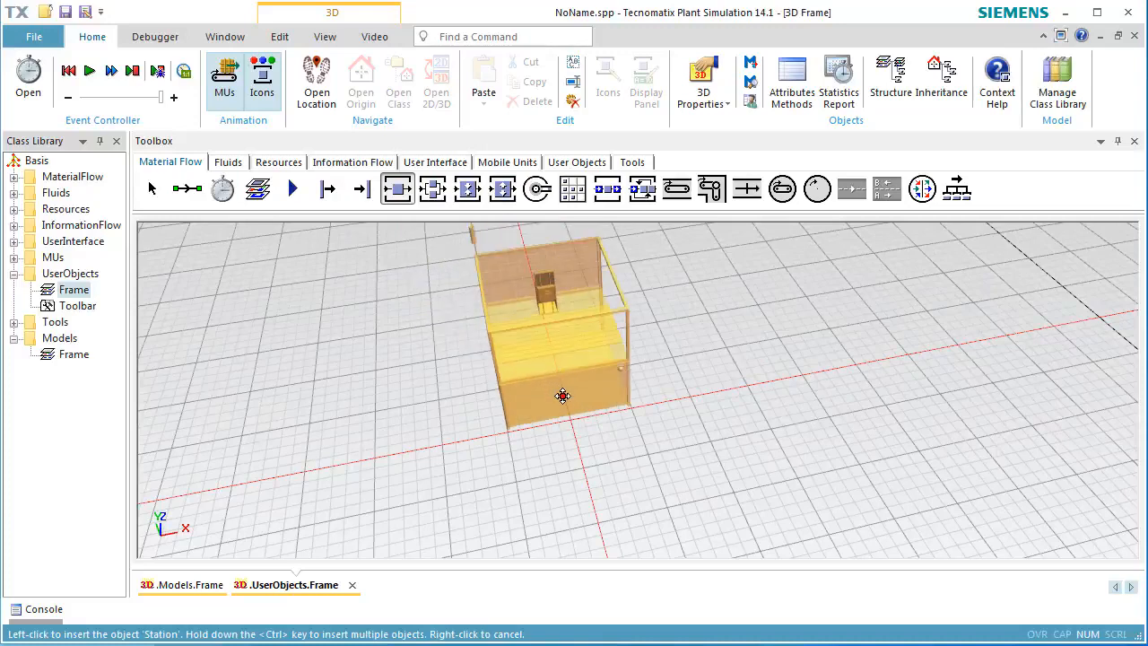
pyautogui.click(568, 408)
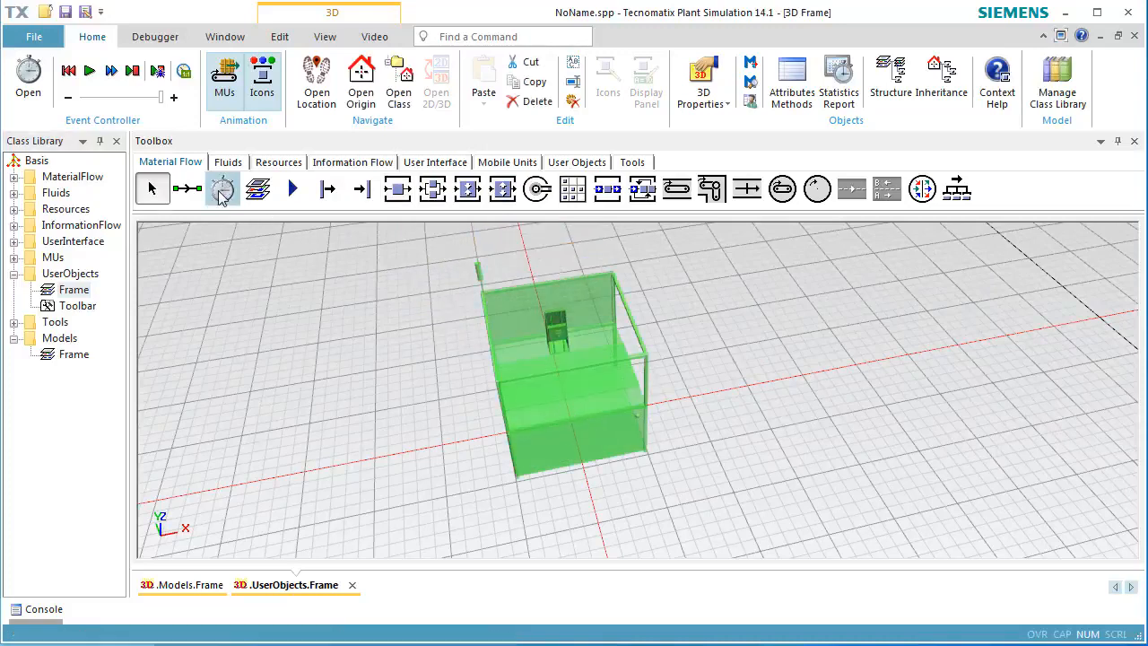
pyautogui.click(290, 193)
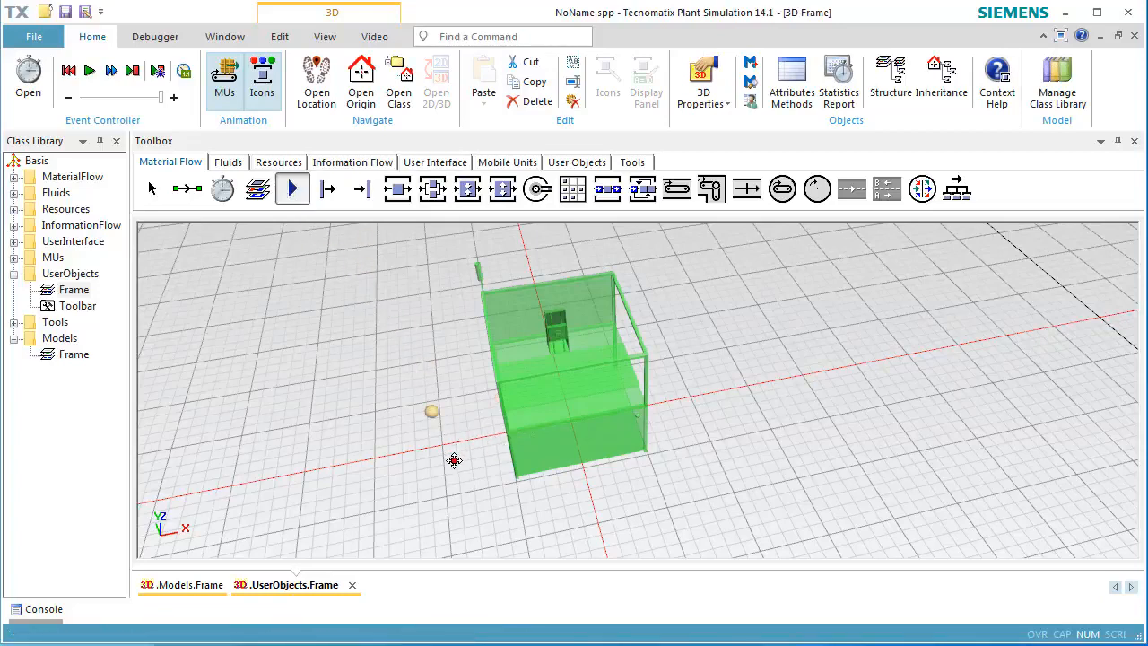
pyautogui.click(455, 458)
pyautogui.click(690, 400)
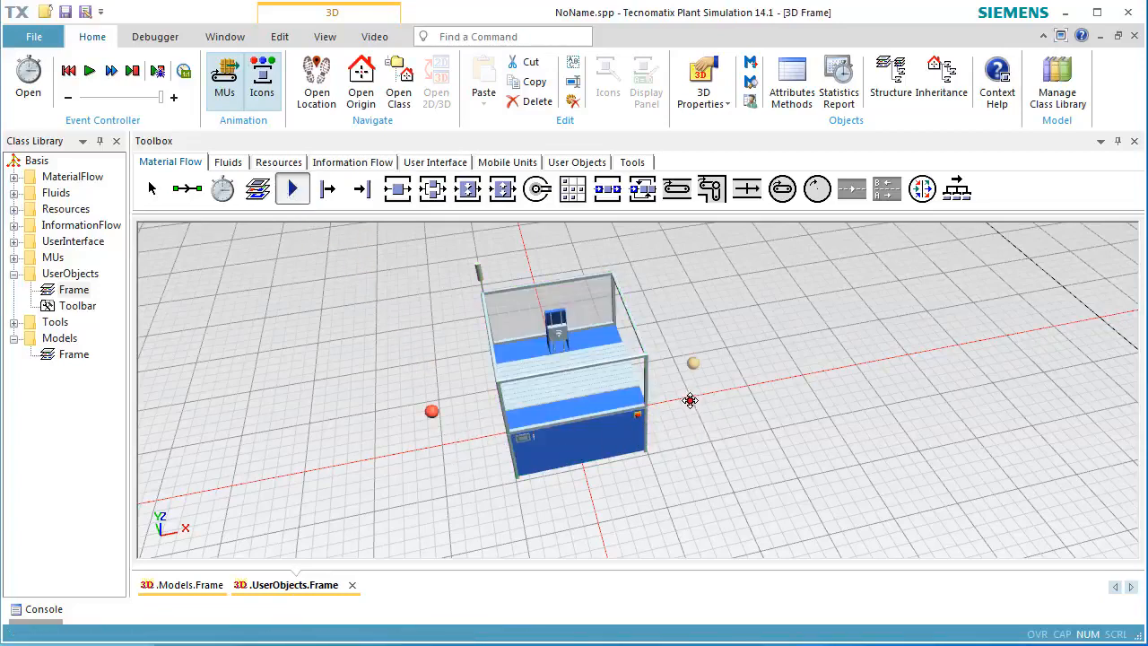
# Connect the left Interface to the Station and the Station to the right Interface.
pyautogui.click(190, 191)
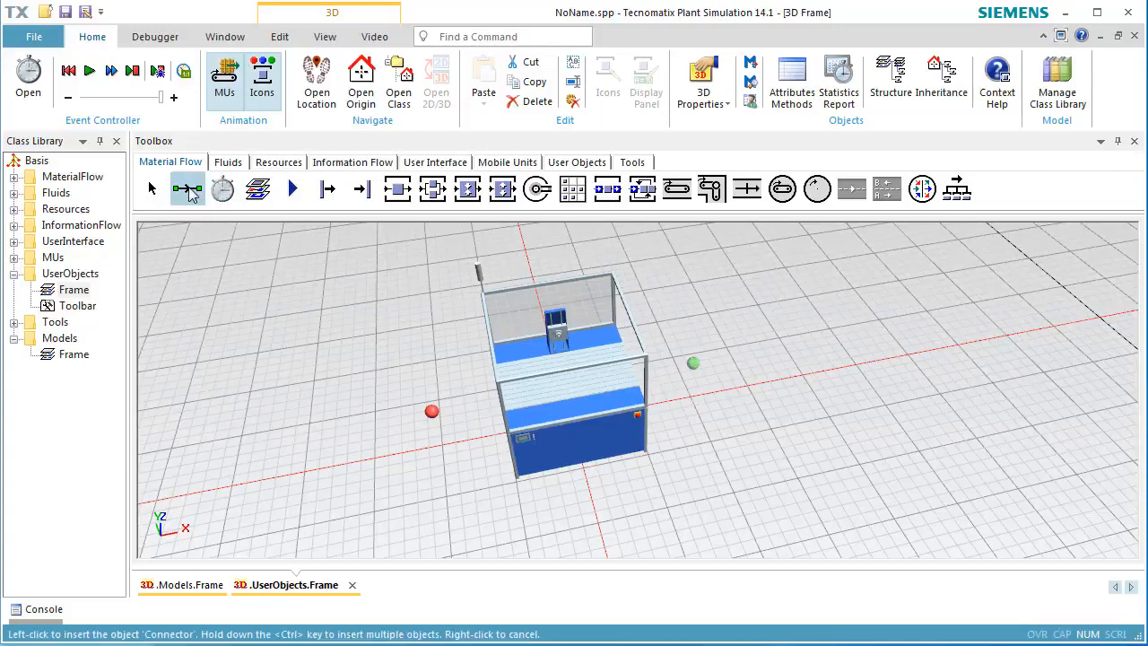
pyautogui.click(431, 410)
pyautogui.click(500, 404)
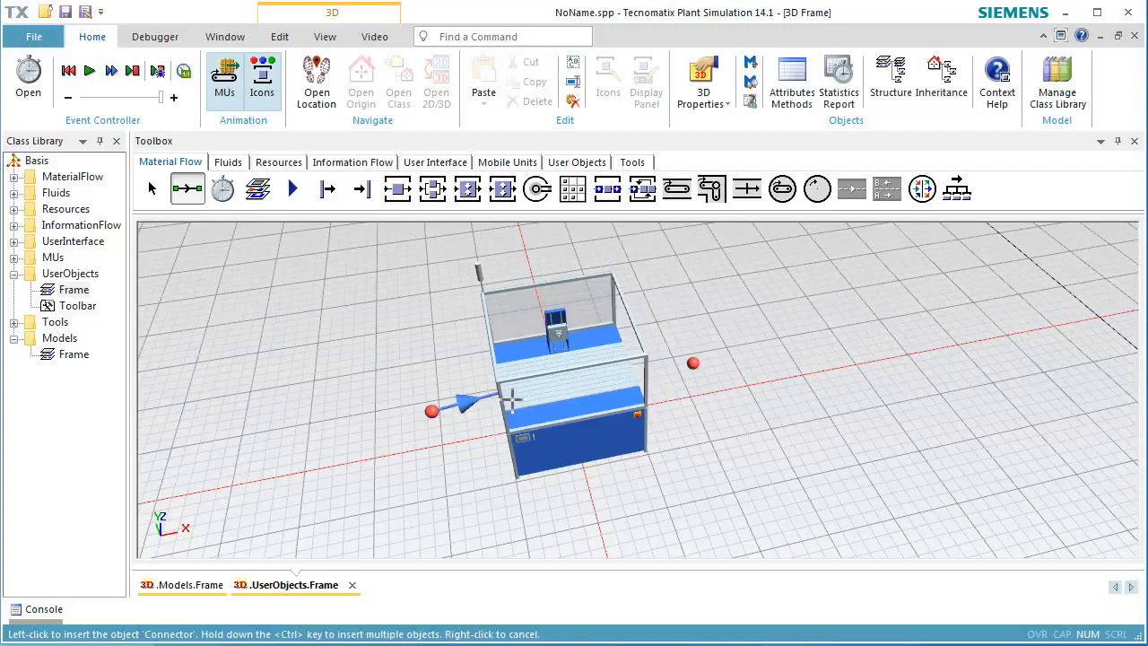
pyautogui.click(601, 386)
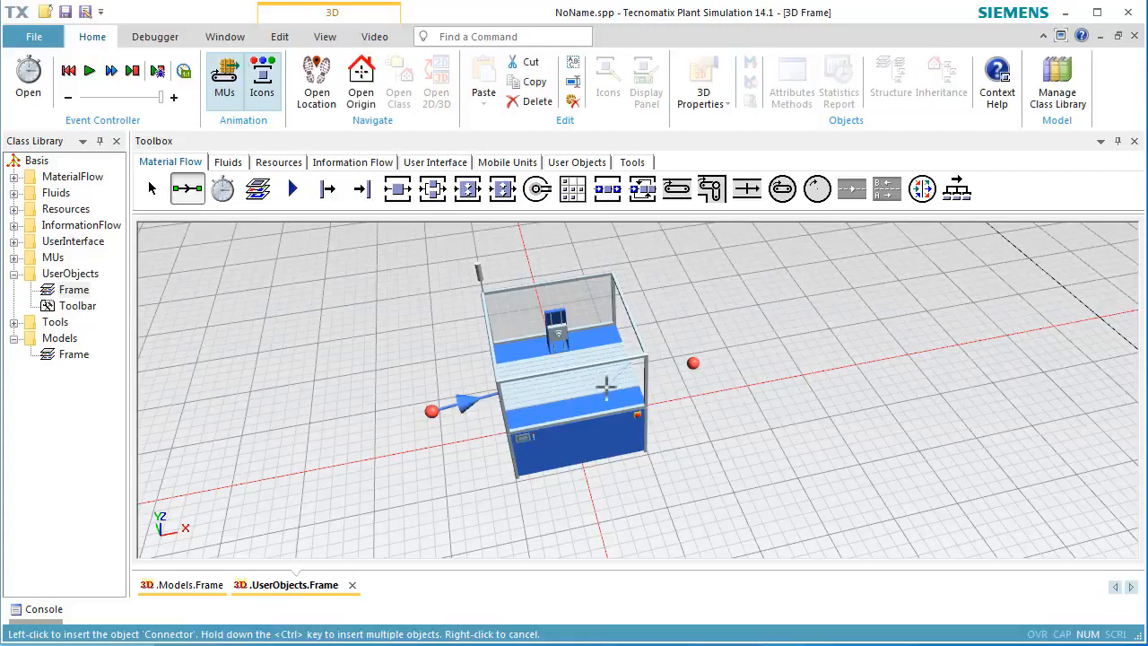
pyautogui.click(695, 363)
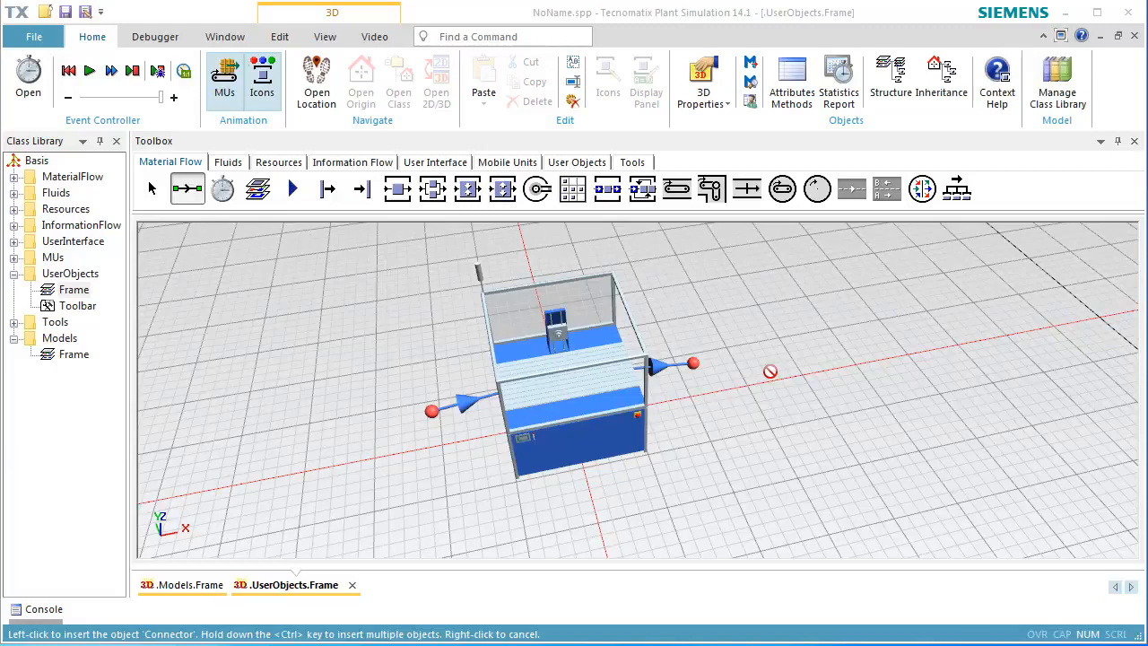
pyautogui.rightClick(769, 371)
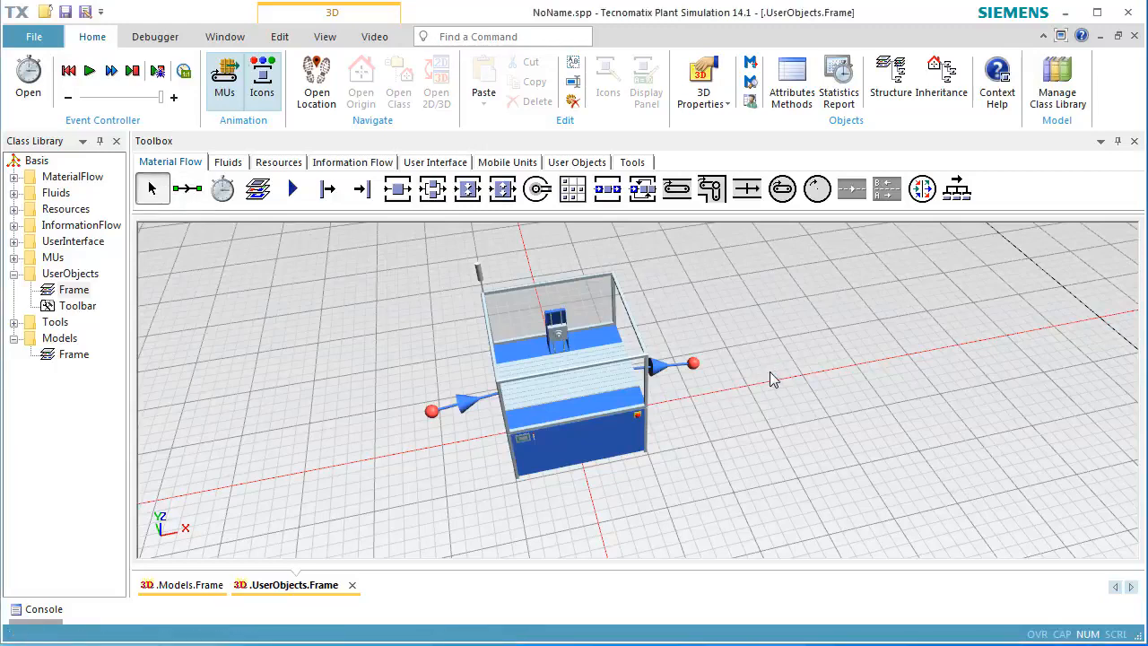
# Open the Station in a new 3D window and zoom in on its tool.
pyautogui.click(578, 390)
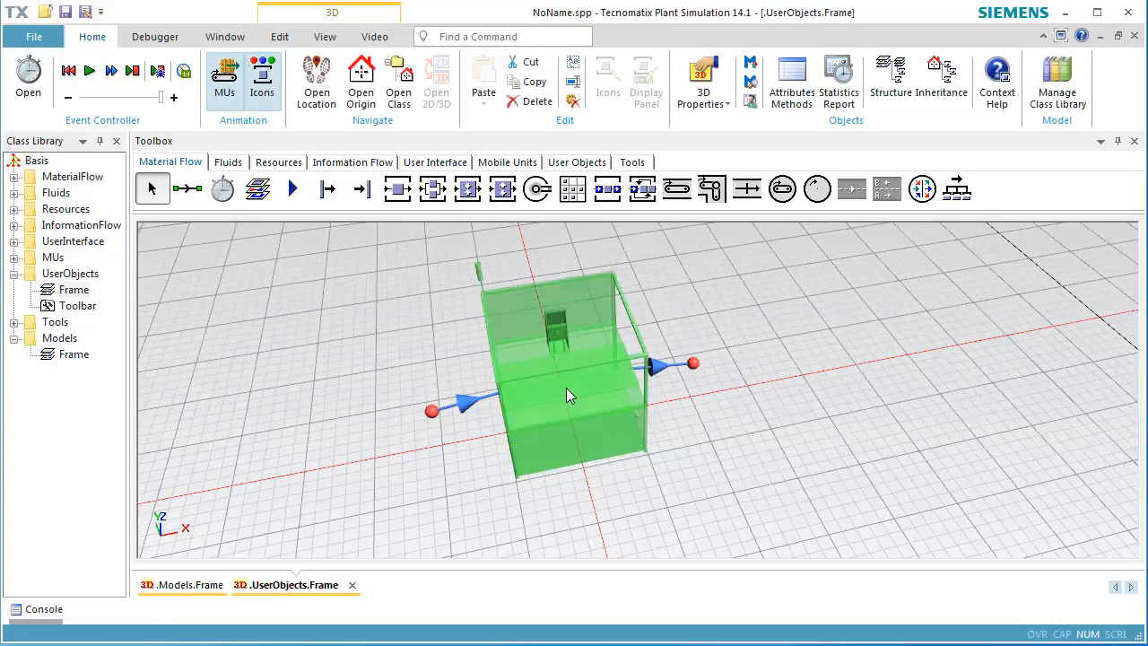
pyautogui.rightClick(566, 390)
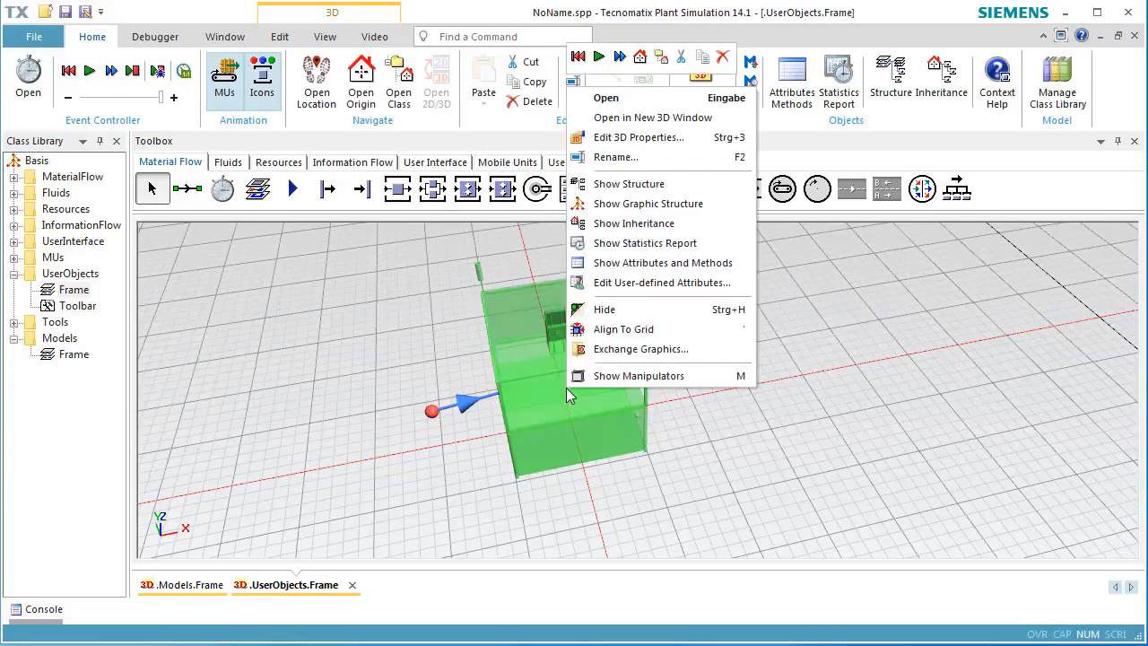
pyautogui.click(694, 118)
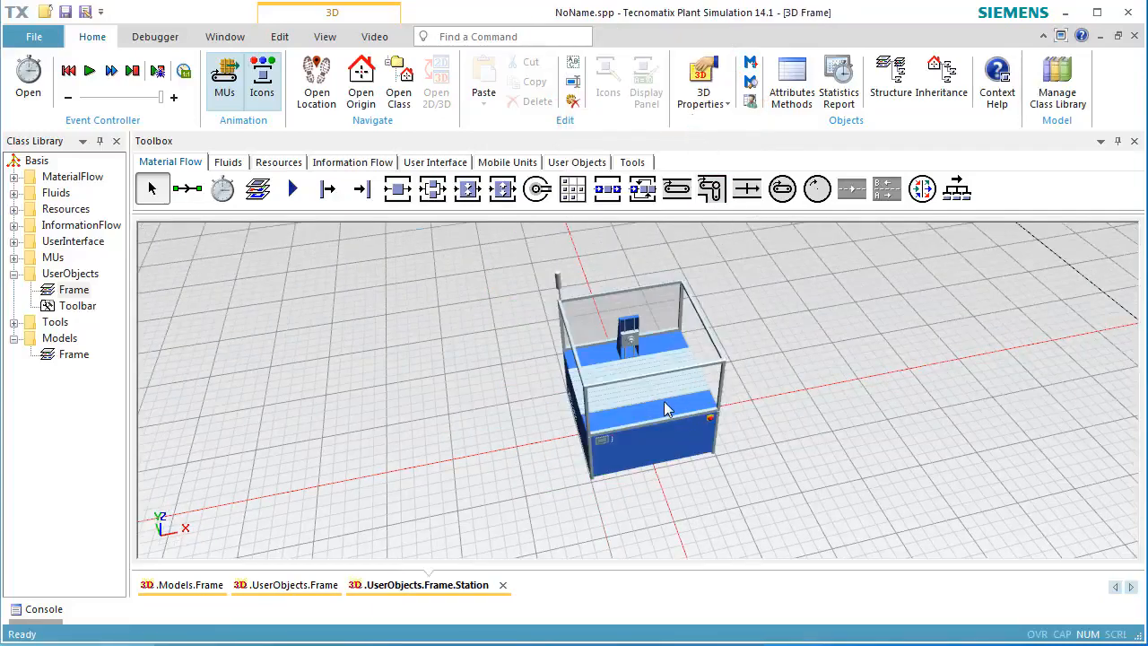
pyautogui.scroll(3, 630, 343)
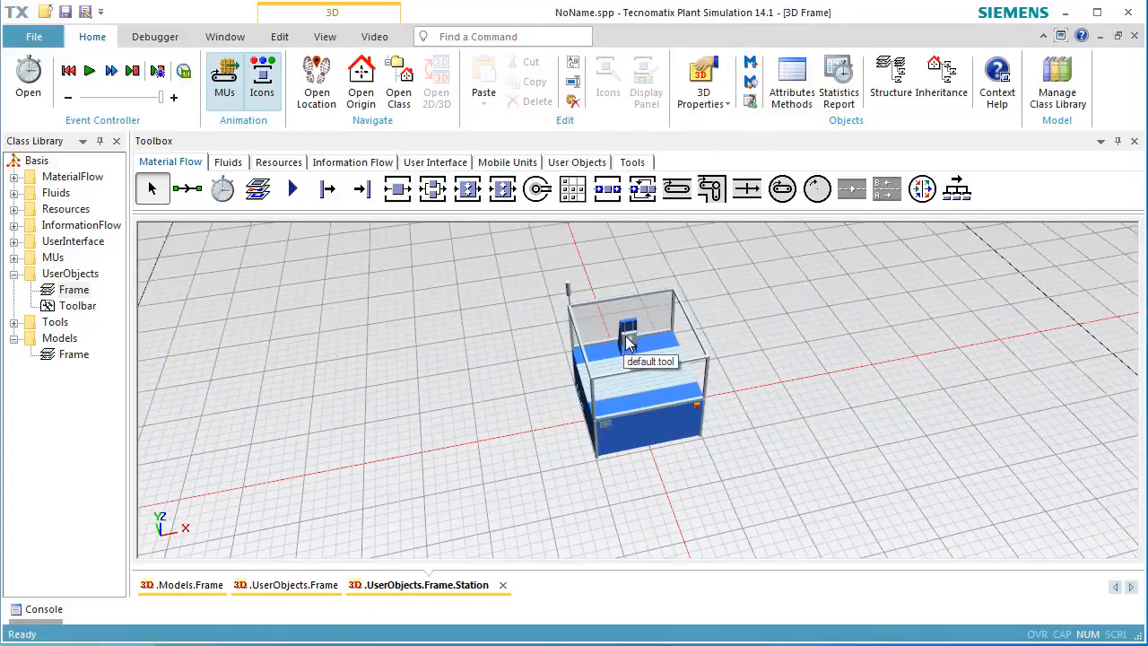
pyautogui.scroll(4, 629, 341)
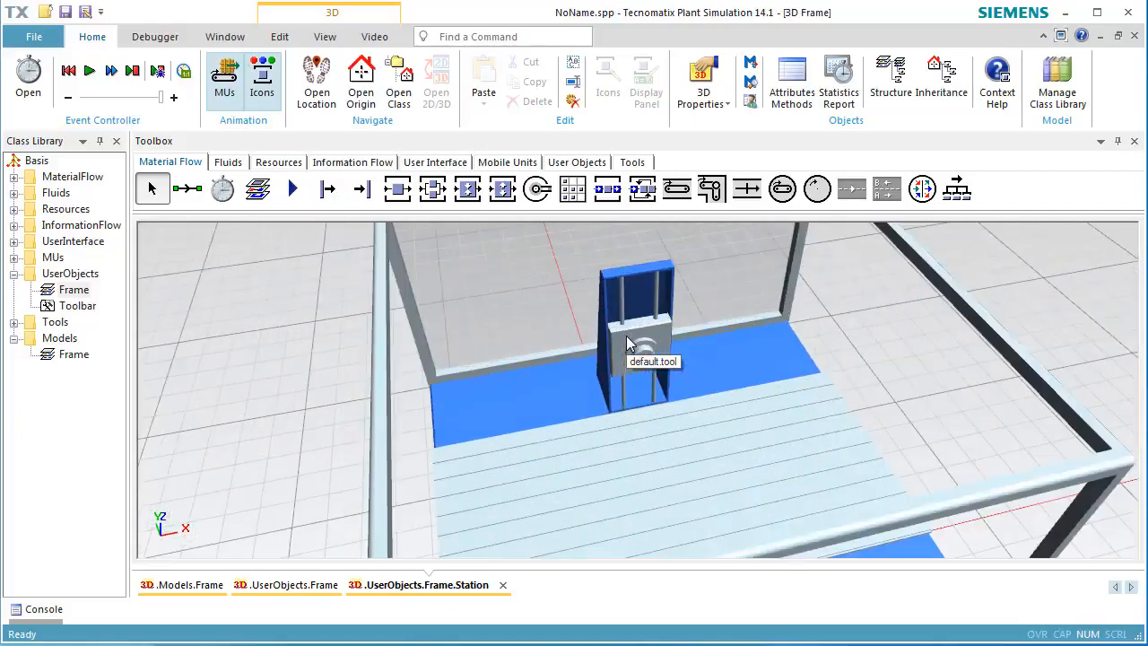
# Make the station's default tool graphic an animatable object named ToolHolder.
pyautogui.click(660, 312)
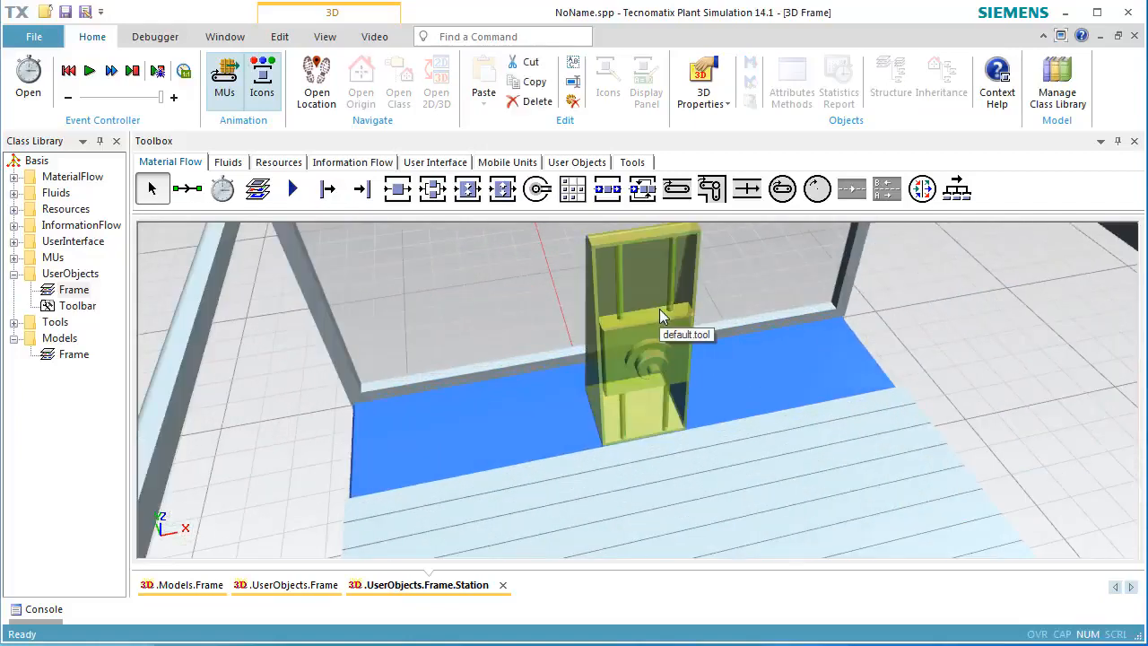
pyautogui.rightClick(661, 315)
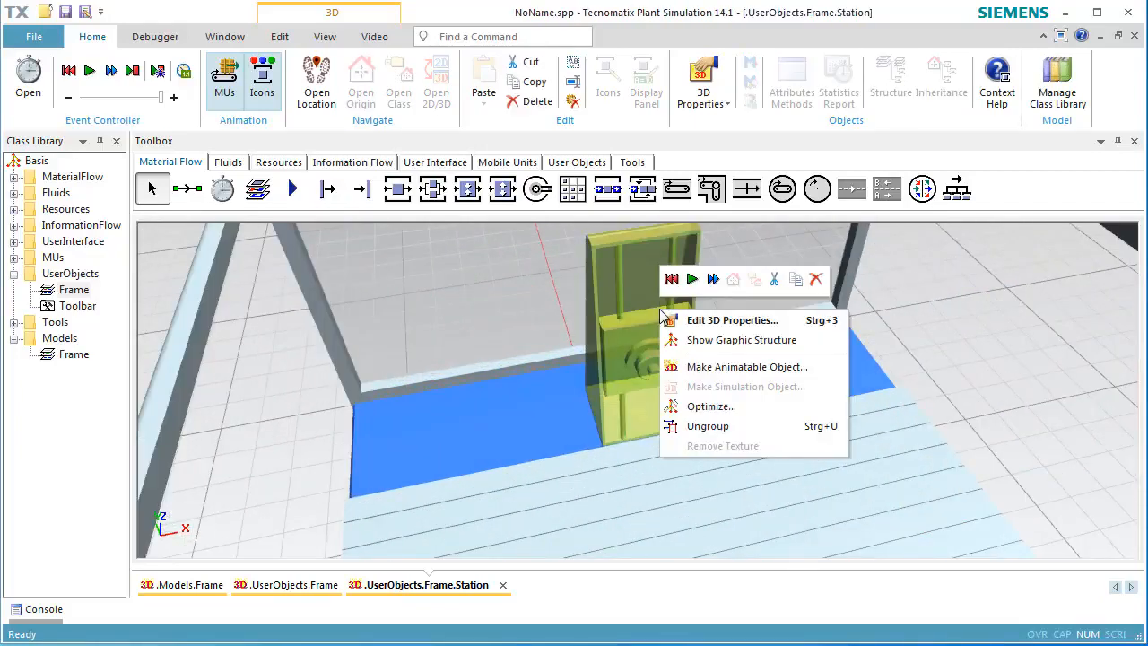
pyautogui.click(717, 369)
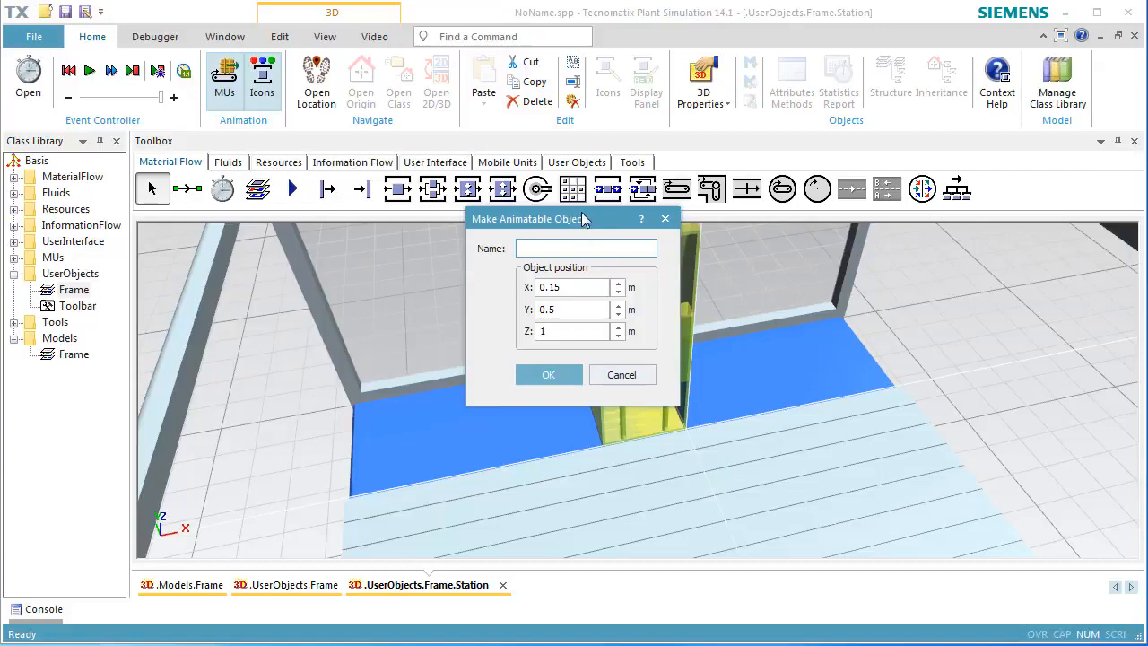
pyautogui.moveTo(583, 219); pyautogui.dragTo(886, 239)
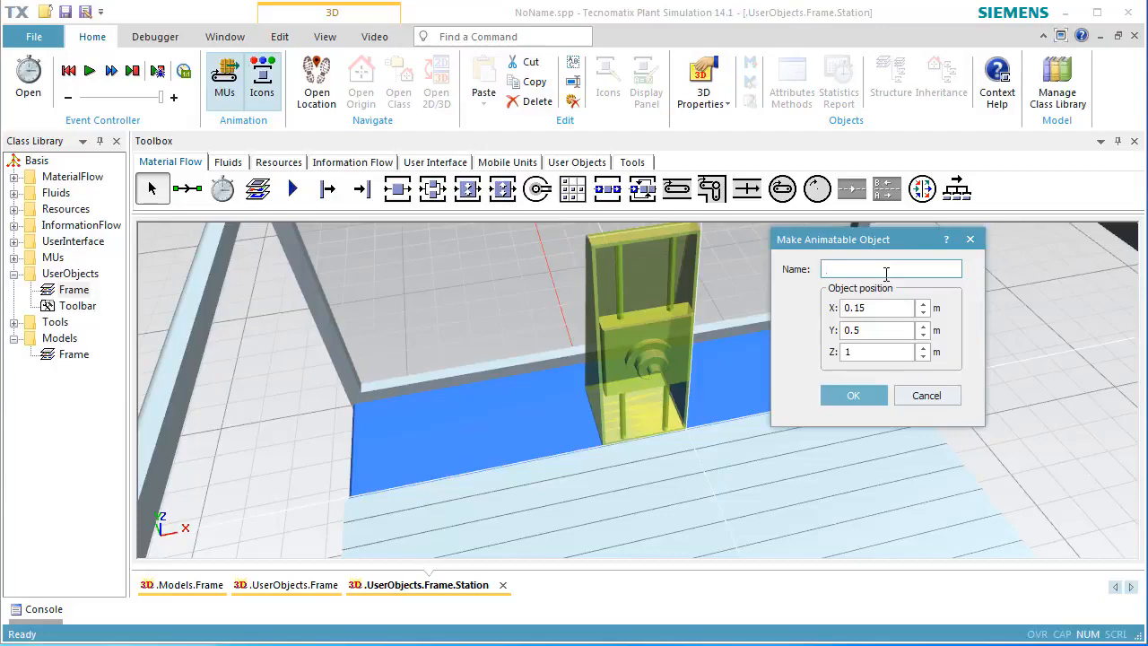
pyautogui.write('ToolHolder')
# Set the ToolHolder's object position to X 0 and Y 0.6 and confirm.
pyautogui.click(891, 308)
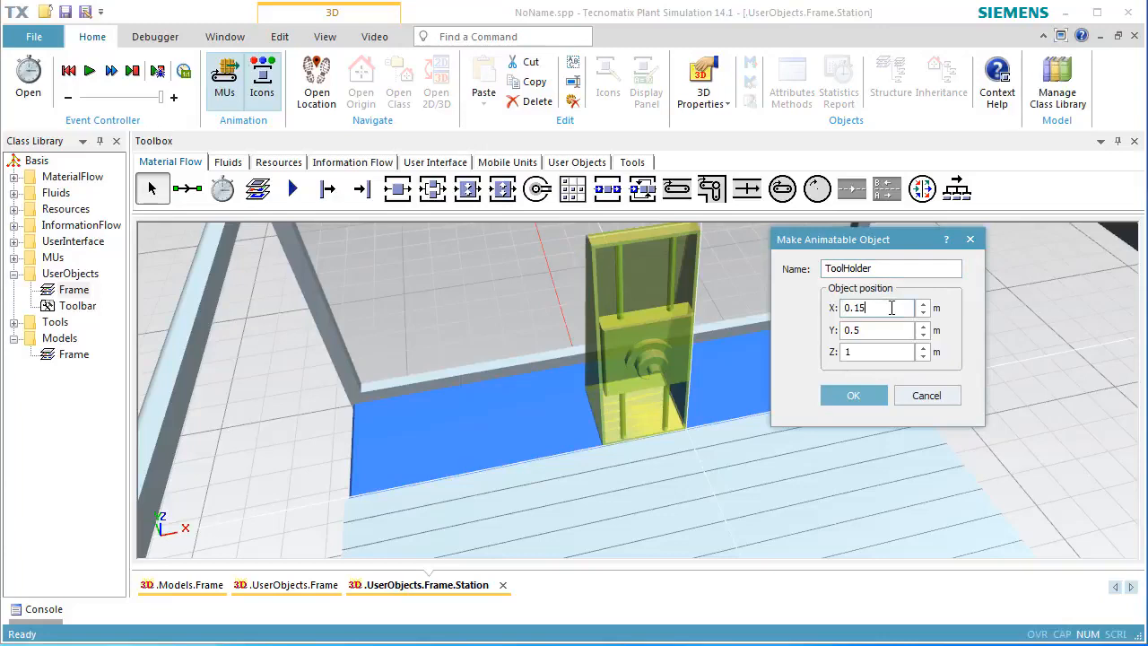
pyautogui.press('BackSpace')
pyautogui.press('BackSpace')
pyautogui.press('BackSpace')
pyautogui.press('BackSpace')
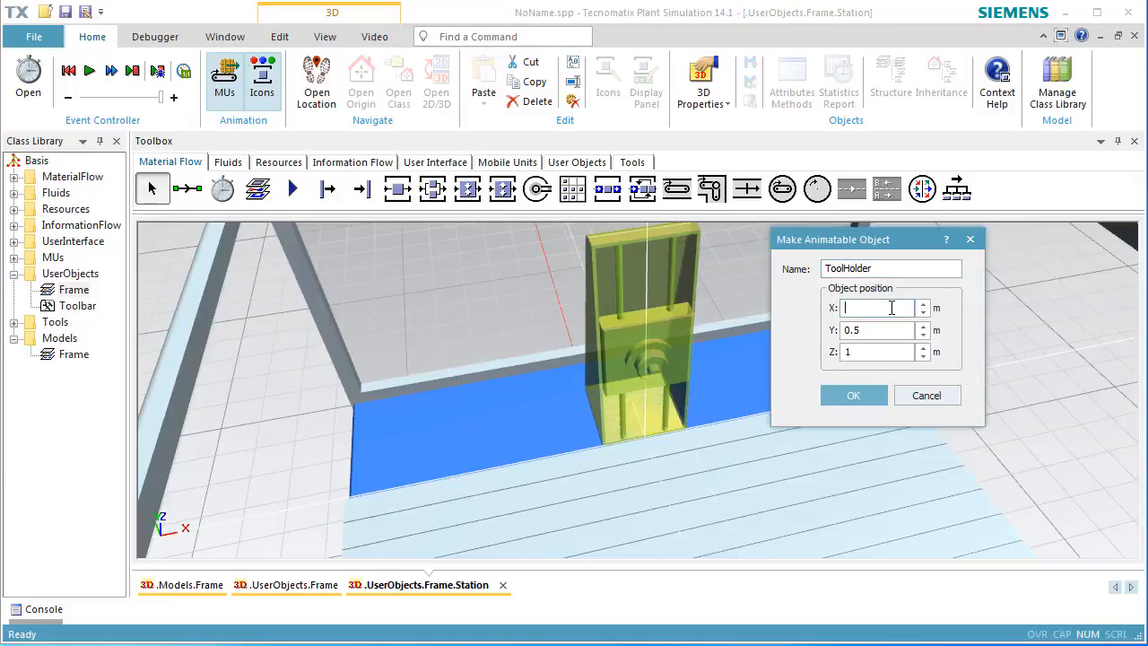
pyautogui.write('0')
pyautogui.click(892, 330)
pyautogui.press('BackSpace')
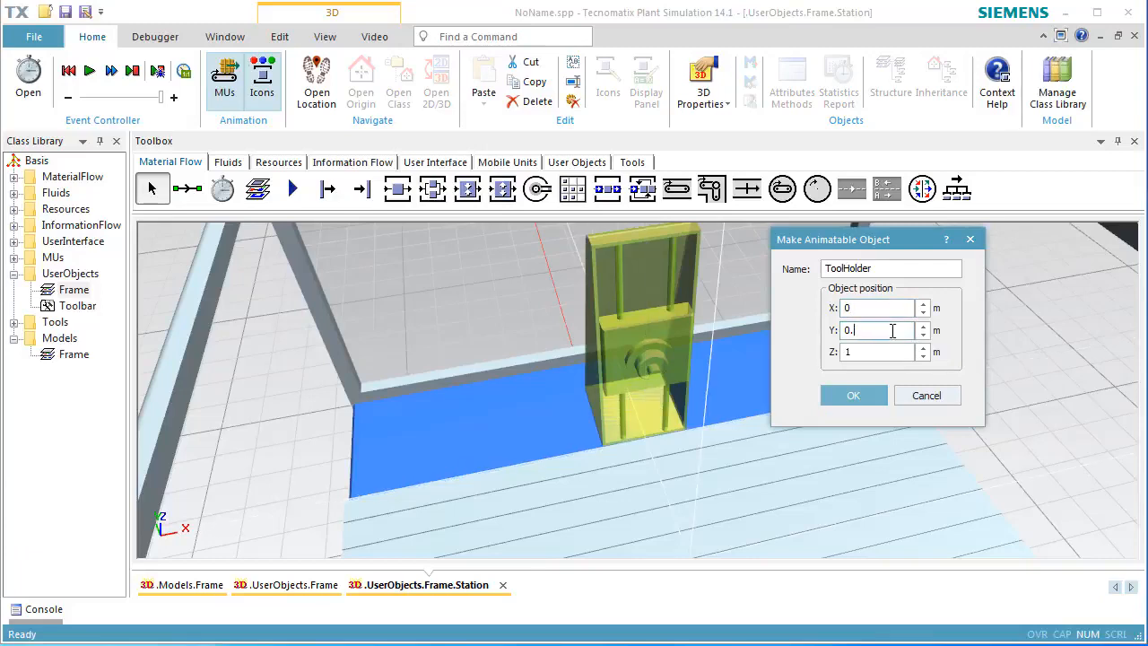
pyautogui.write('6')
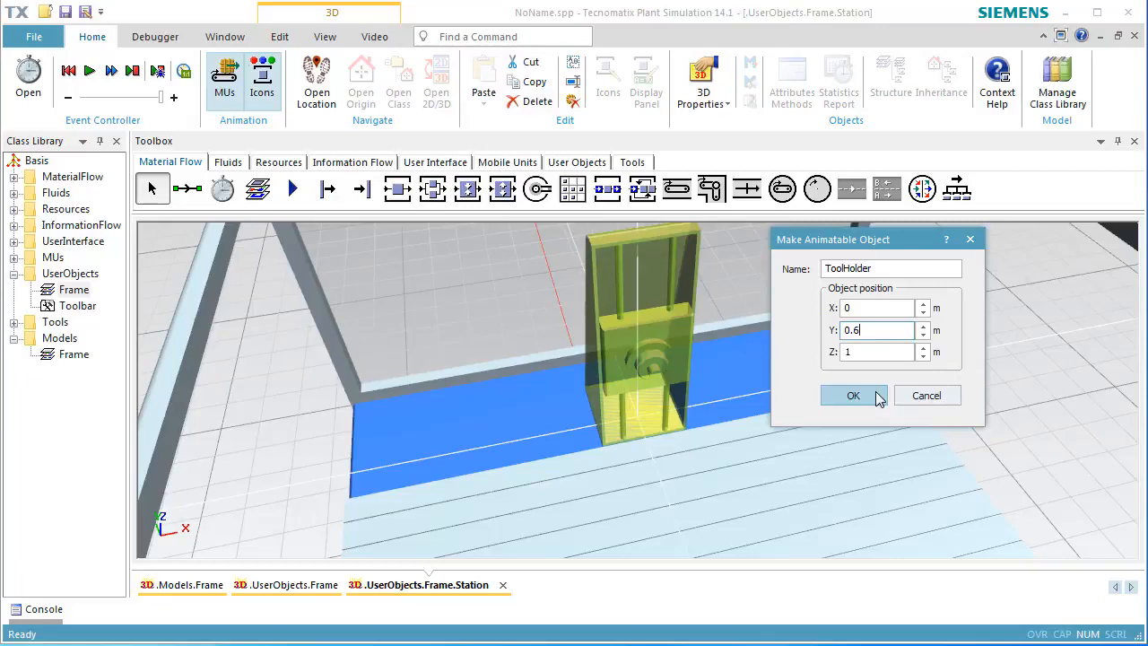
pyautogui.click(853, 396)
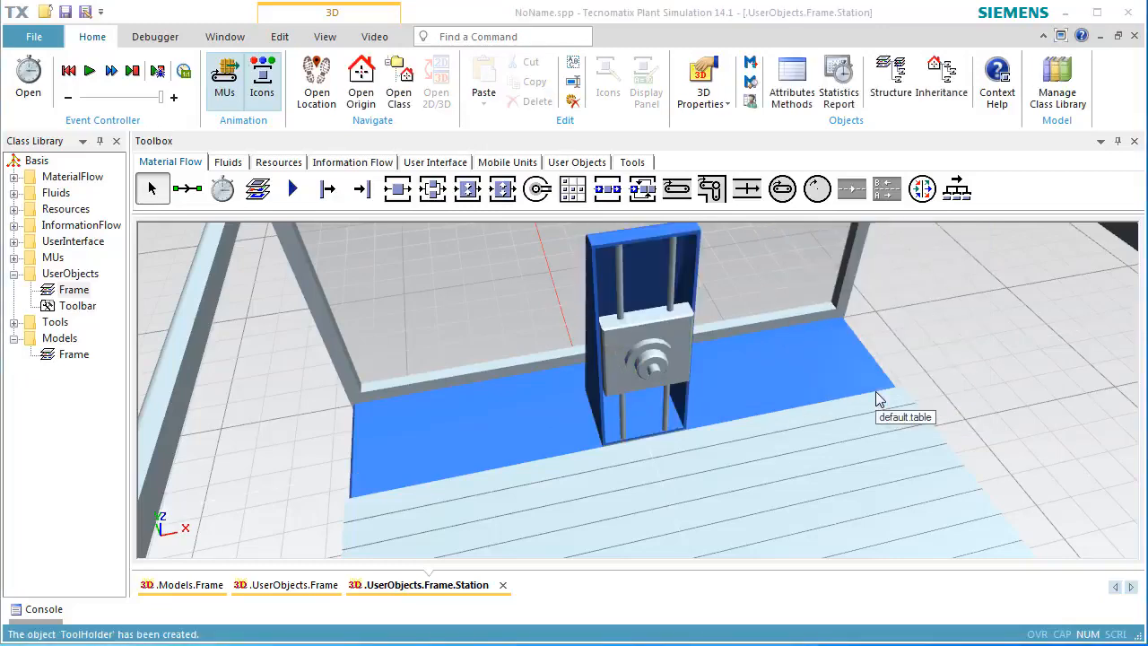
# Drag the ToolHolder toward the station's left side.
pyautogui.click(661, 347)
pyautogui.moveTo(639, 340); pyautogui.dragTo(382, 381)
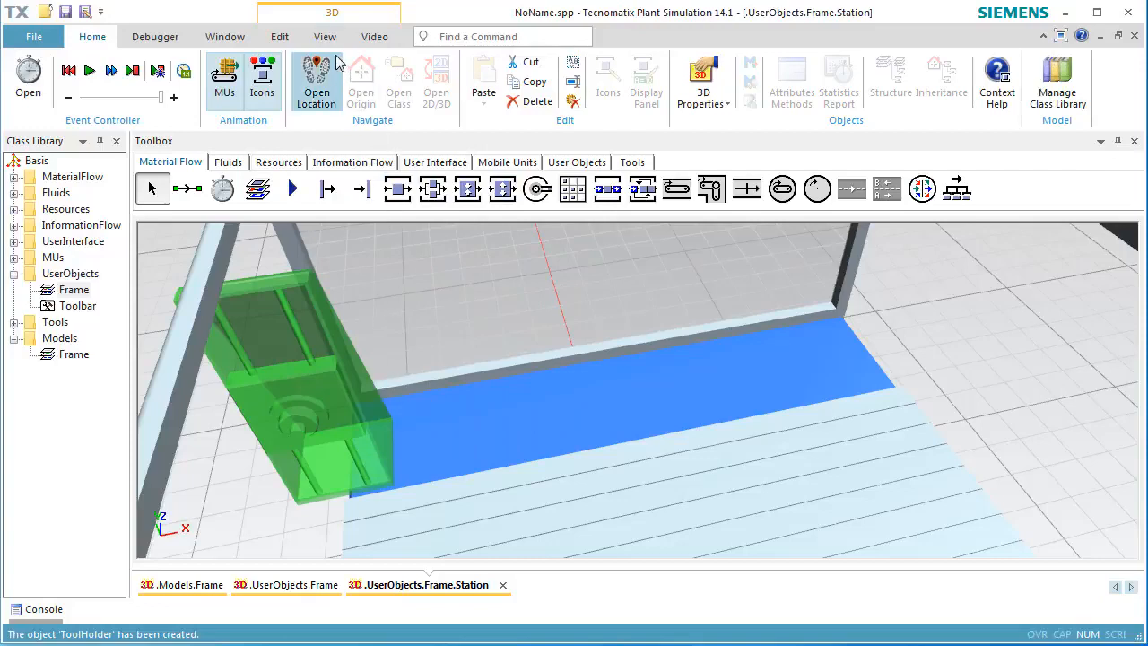
# Turn off Snap to Grid and Snap to Objects, then shift the ToolHolder slightly to the right.
pyautogui.click(279, 37)
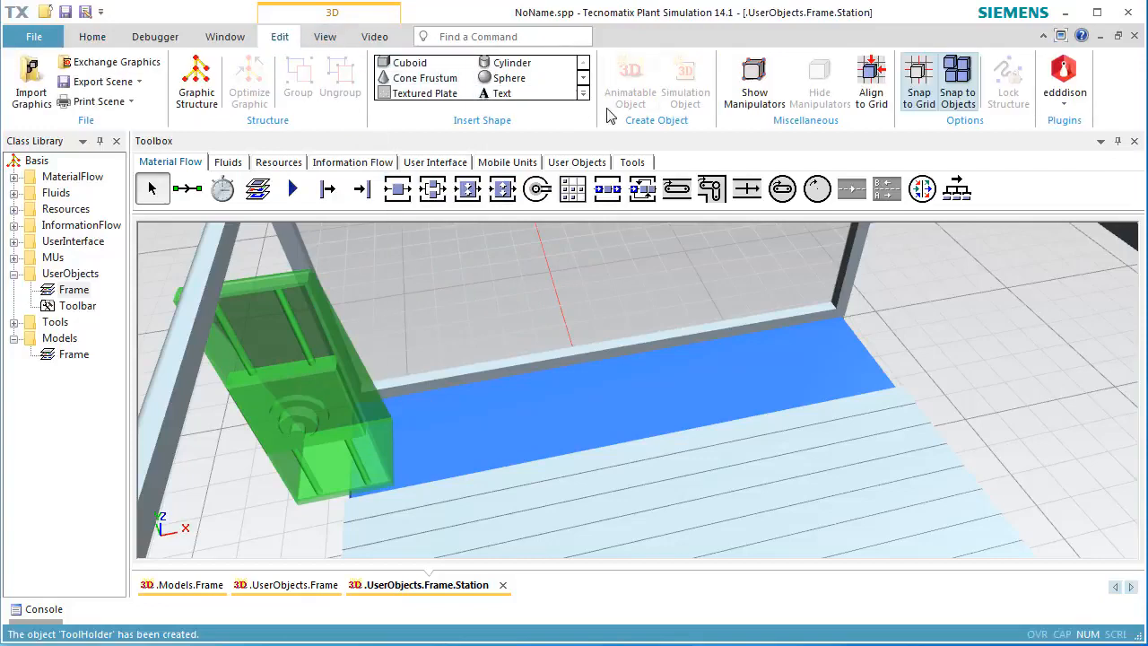
pyautogui.click(921, 79)
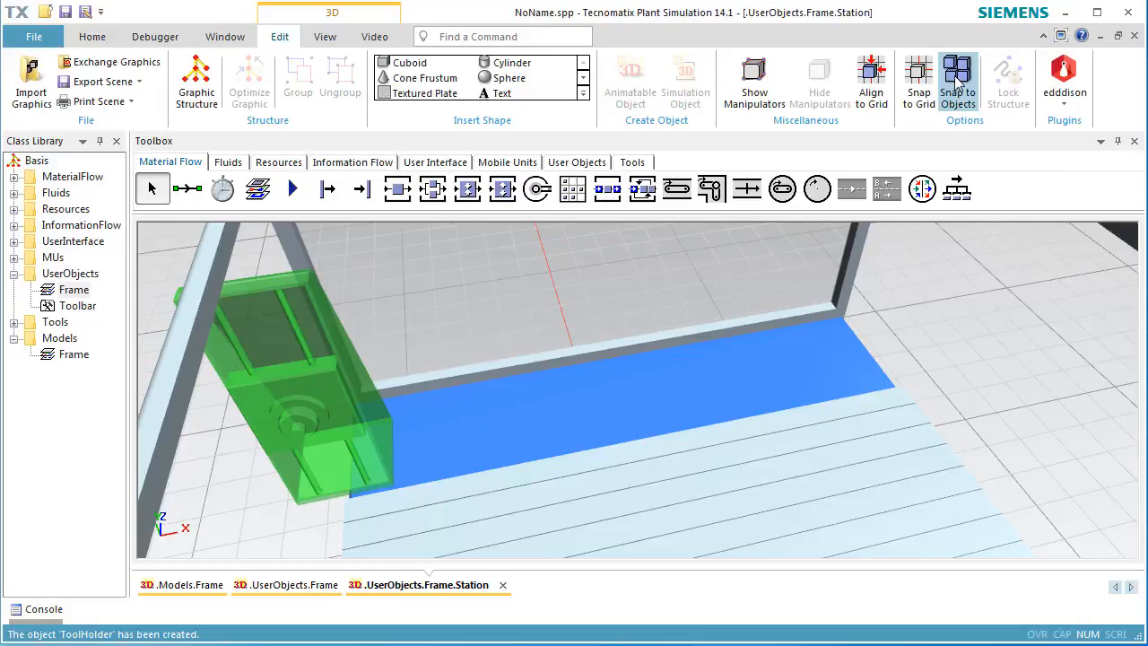
pyautogui.click(957, 77)
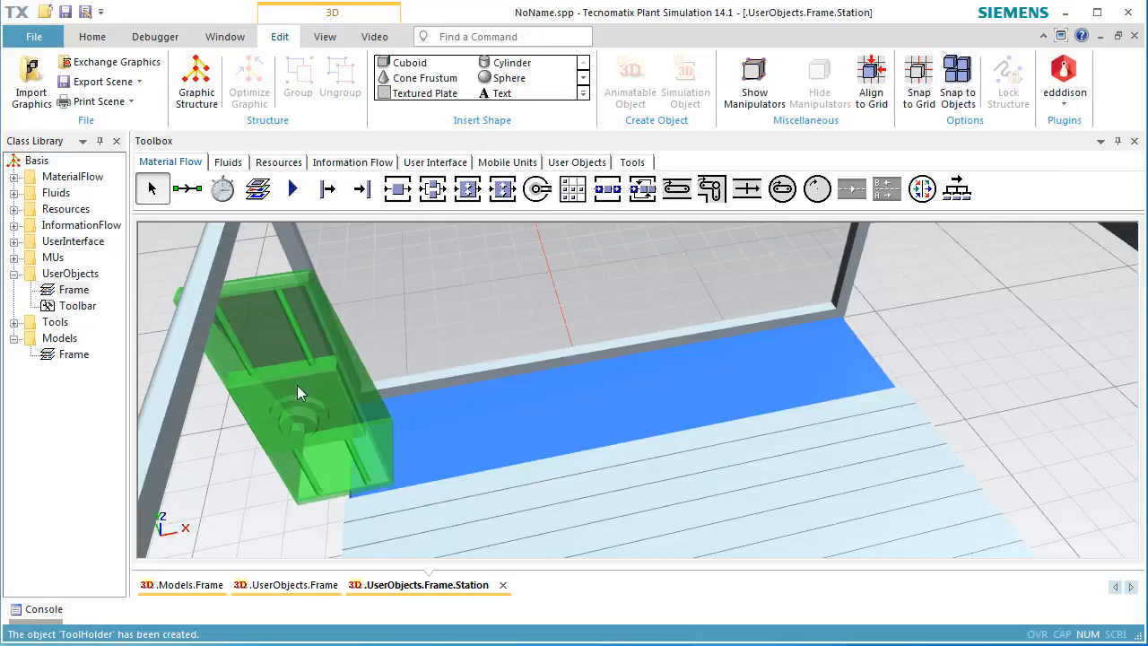
pyautogui.moveTo(297, 385); pyautogui.dragTo(365, 376)
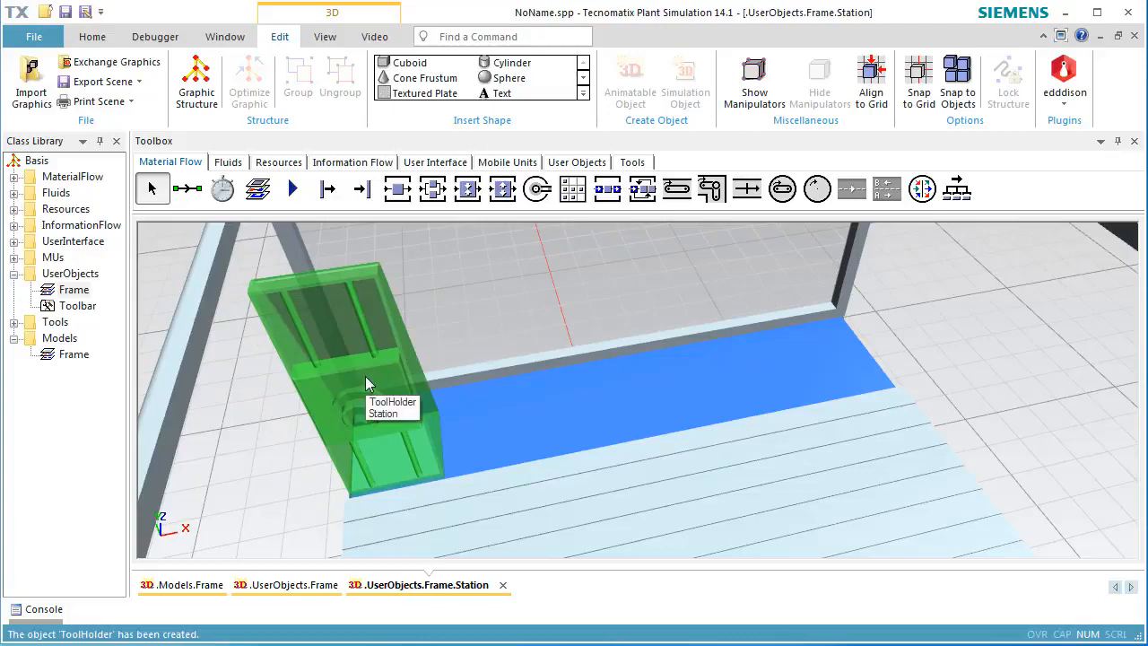
# Move the ToolHolder to the station's right side, at about X 0.81 m, checking its position in its properties.
pyautogui.doubleClick(365, 376)
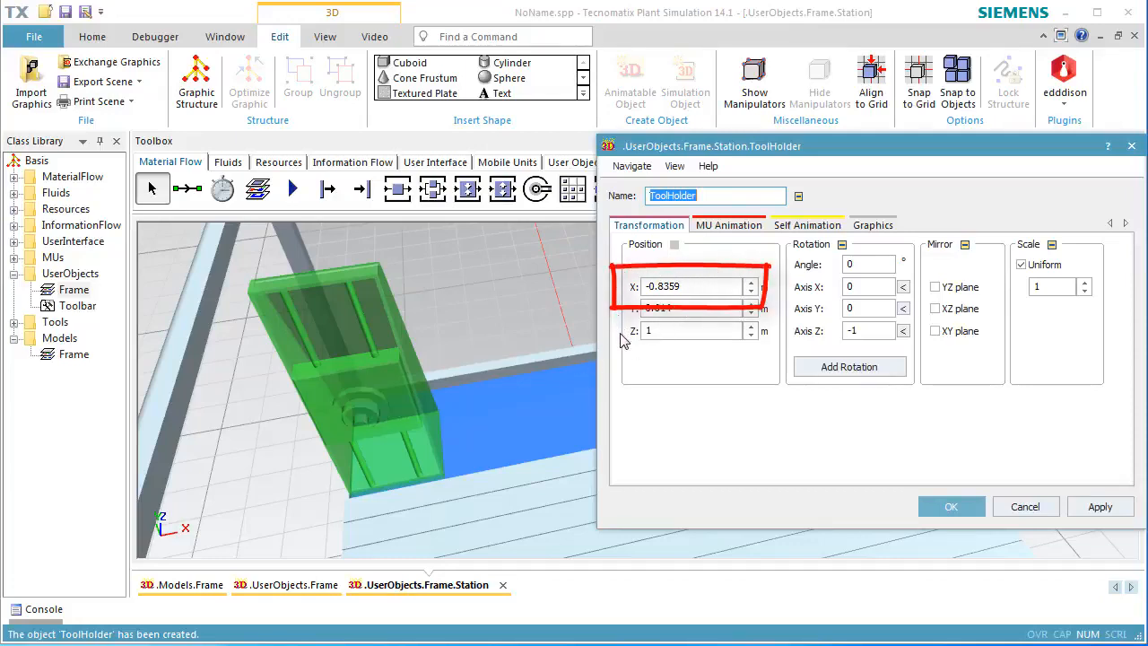
pyautogui.click(939, 509)
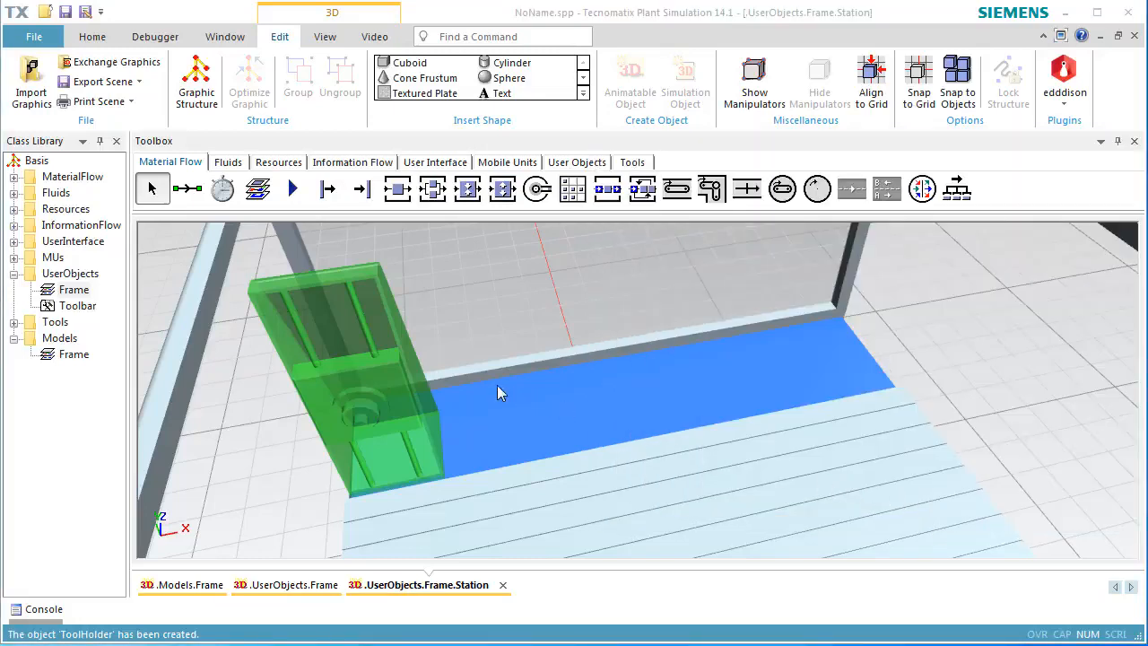
pyautogui.moveTo(388, 376); pyautogui.dragTo(911, 286)
pyautogui.moveTo(919, 285); pyautogui.dragTo(924, 284)
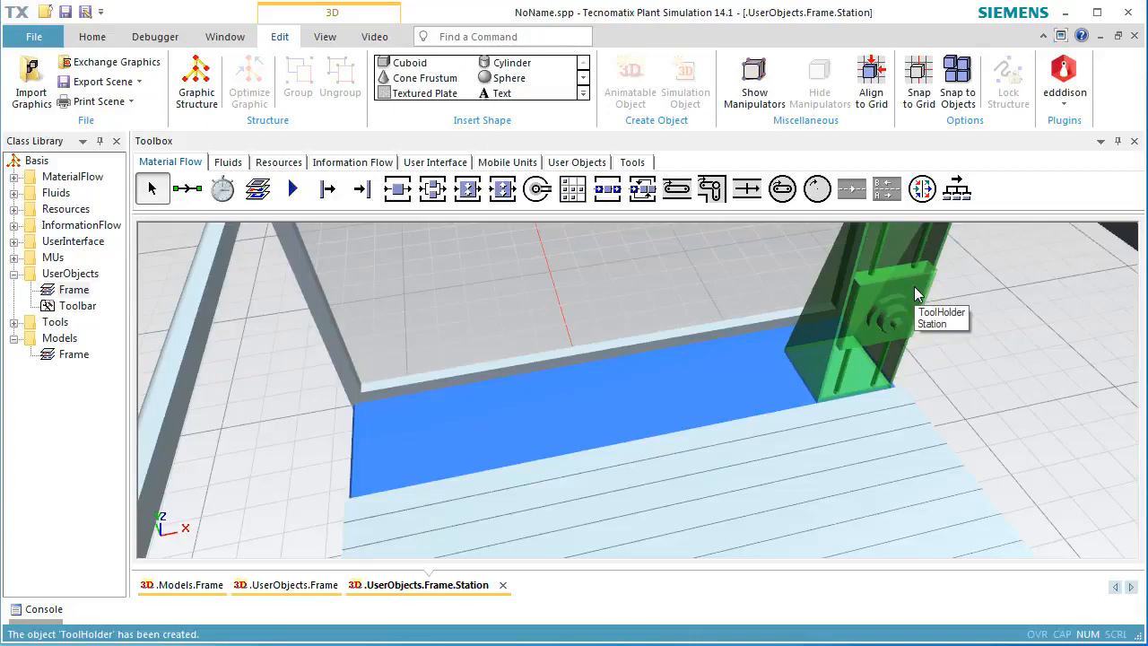
pyautogui.doubleClick(915, 288)
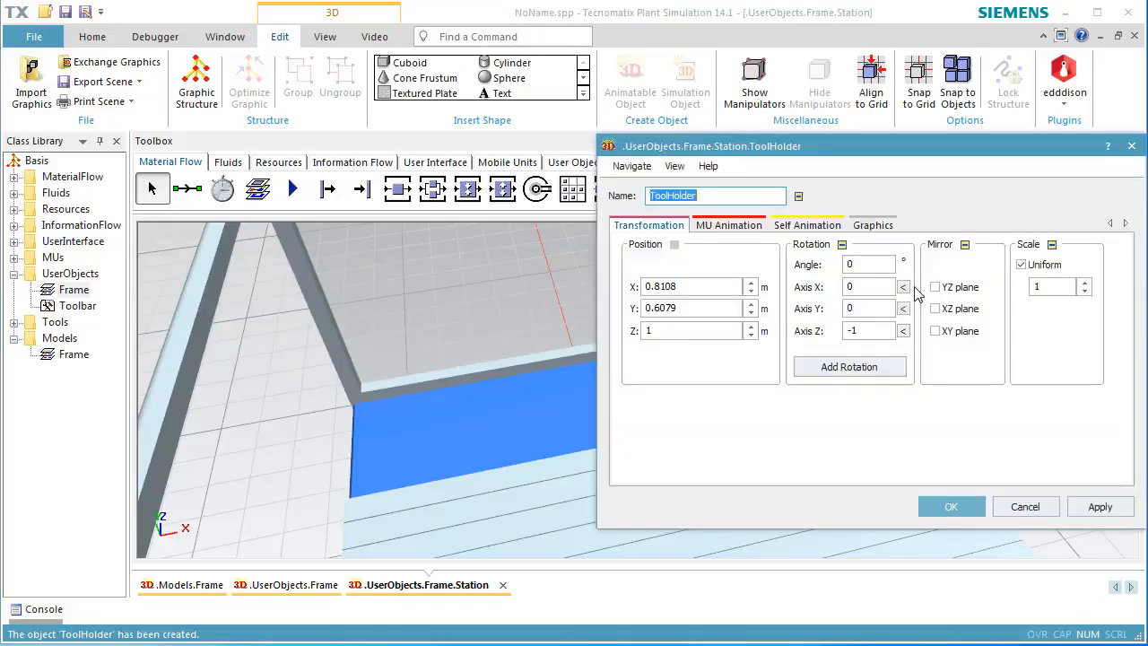
pyautogui.click(695, 285)
pyautogui.moveTo(695, 285); pyautogui.dragTo(642, 286)
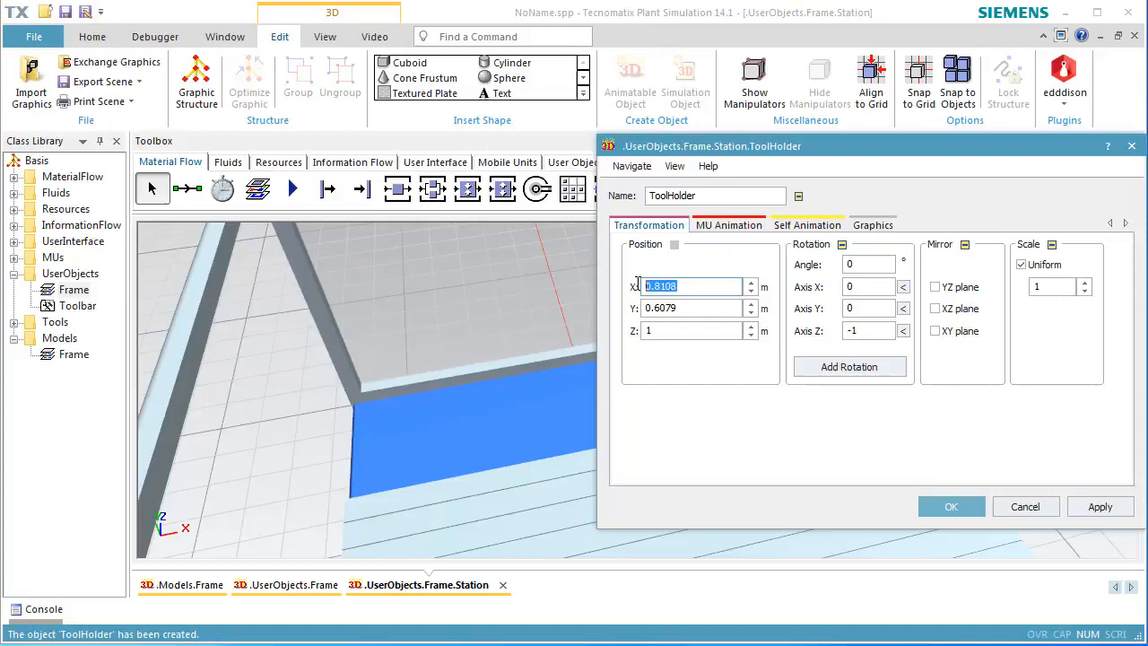
pyautogui.click(934, 507)
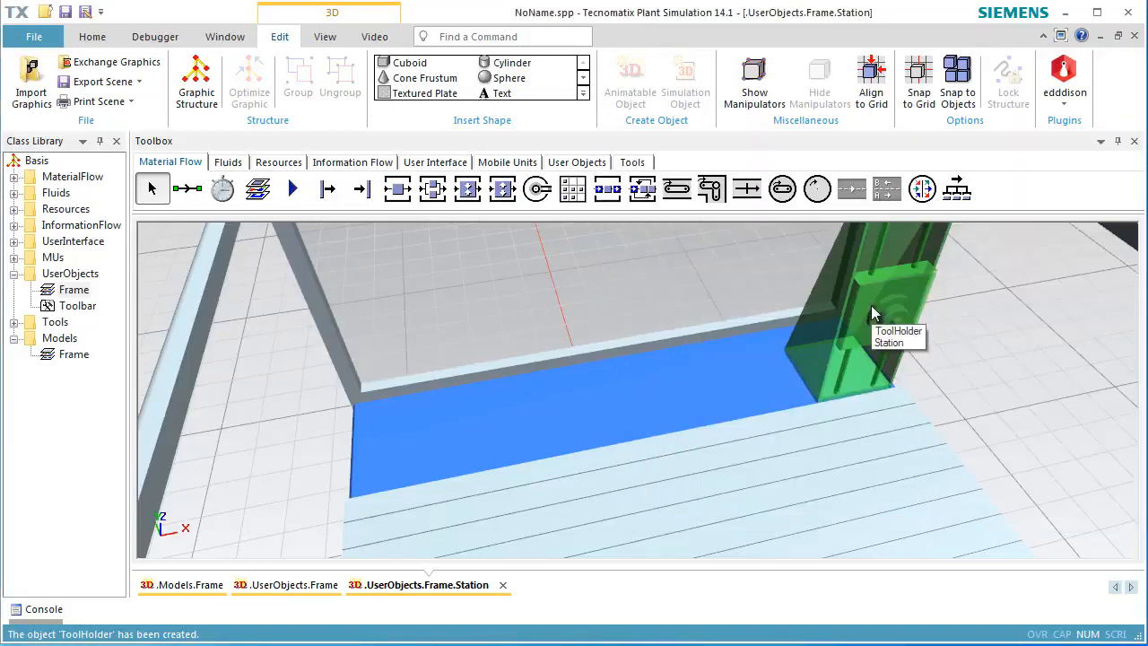
# Drag the ToolHolder to the middle of the station, about X -0.05 m, and open its 3D properties.
pyautogui.moveTo(871, 309); pyautogui.dragTo(602, 348)
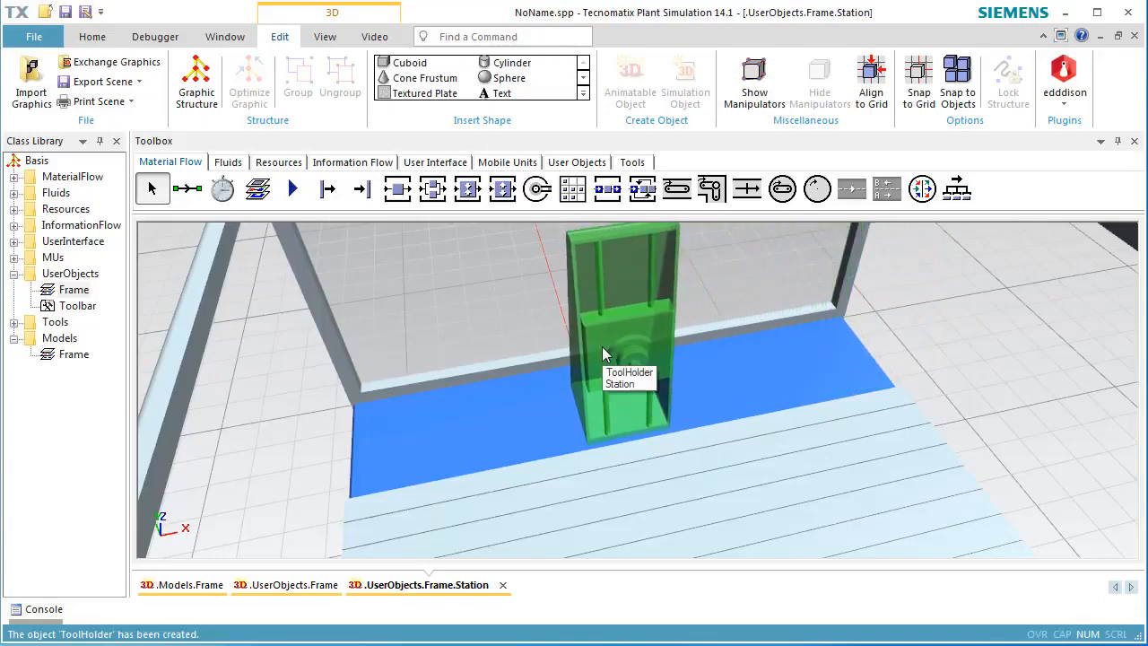
pyautogui.rightClick(641, 345)
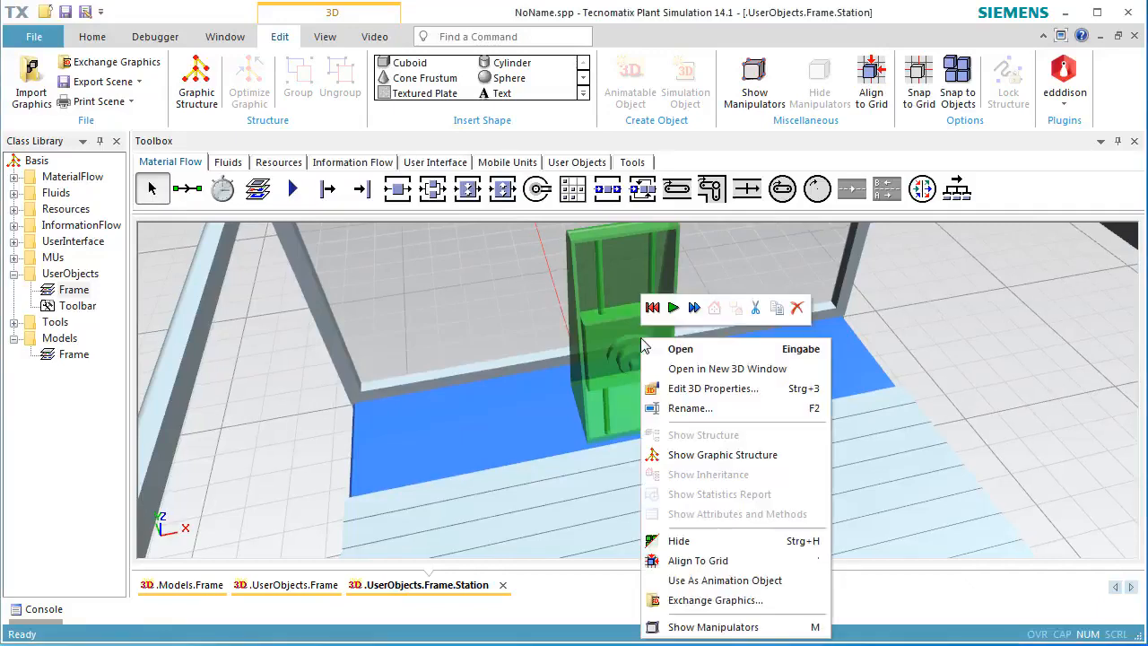
pyautogui.click(677, 387)
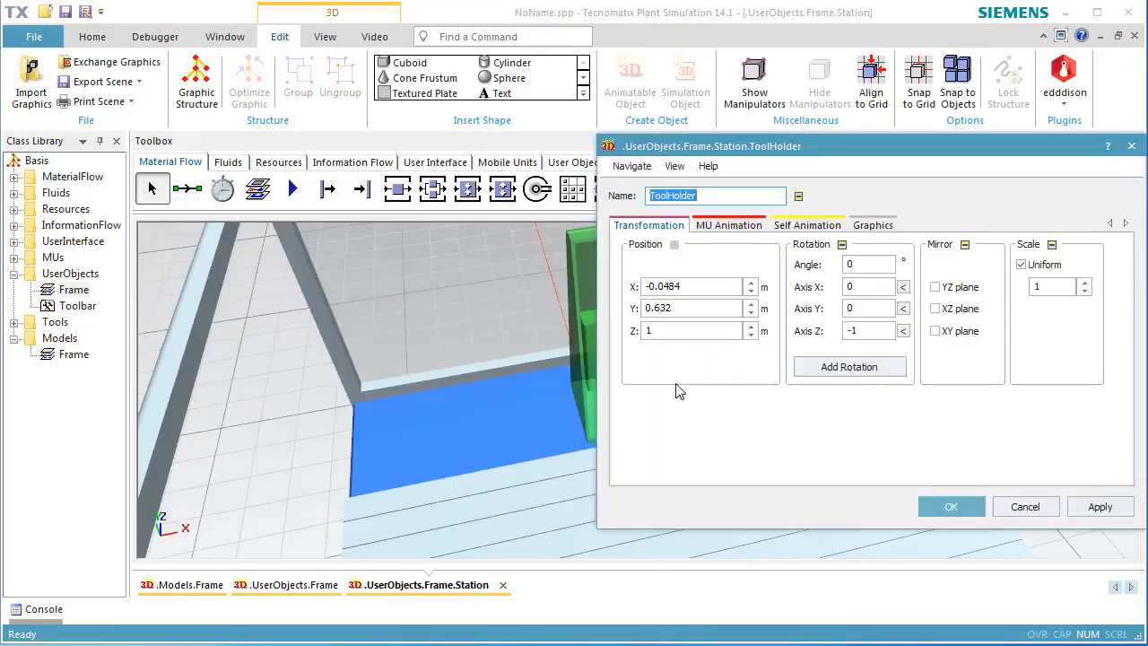
# Add a self-animation path of type Lines named Left to the ToolHolder.
pyautogui.click(810, 227)
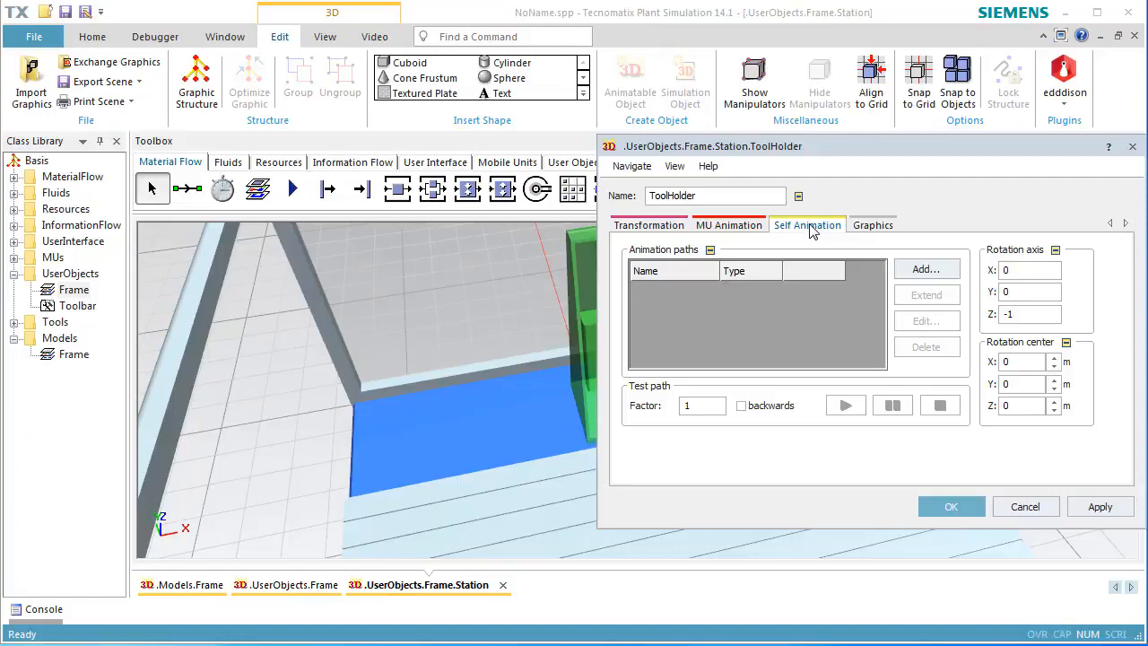
pyautogui.click(911, 271)
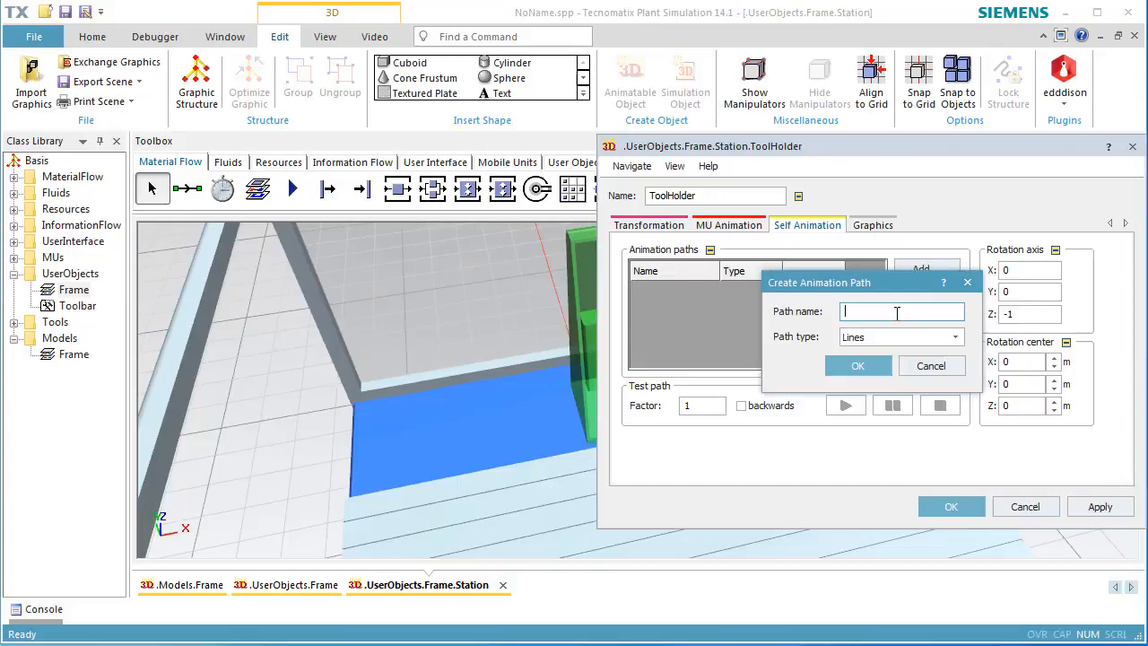
pyautogui.write('Left')
pyautogui.click(873, 367)
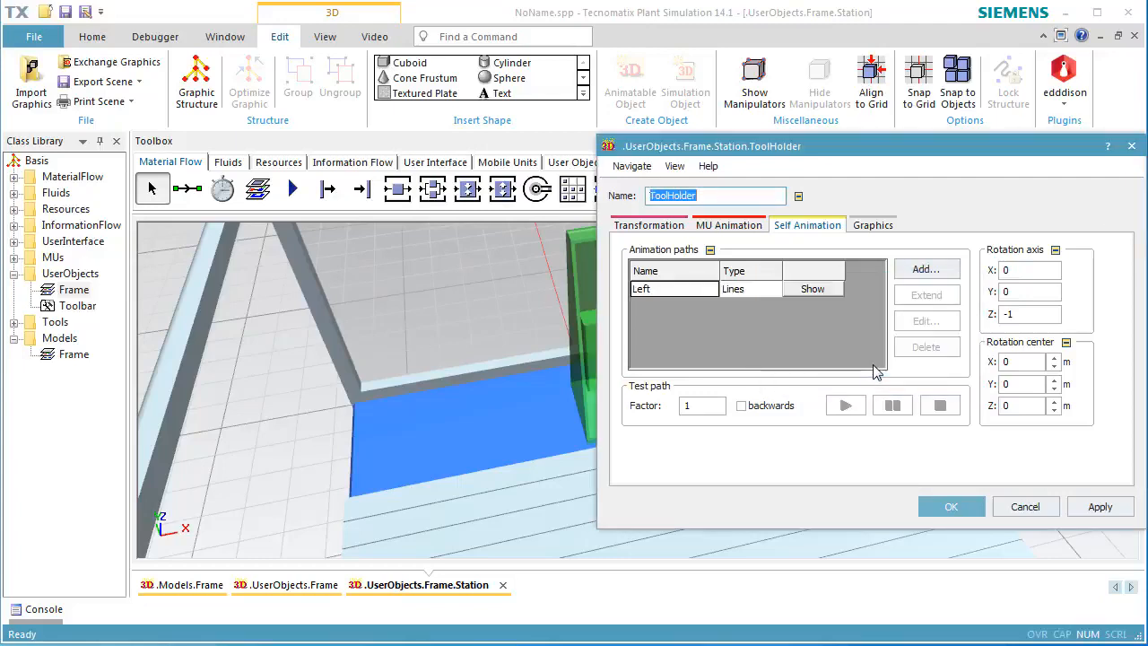
# Edit the Left path's anchor points, adding a second point at X -0.8 m.
pyautogui.click(693, 289)
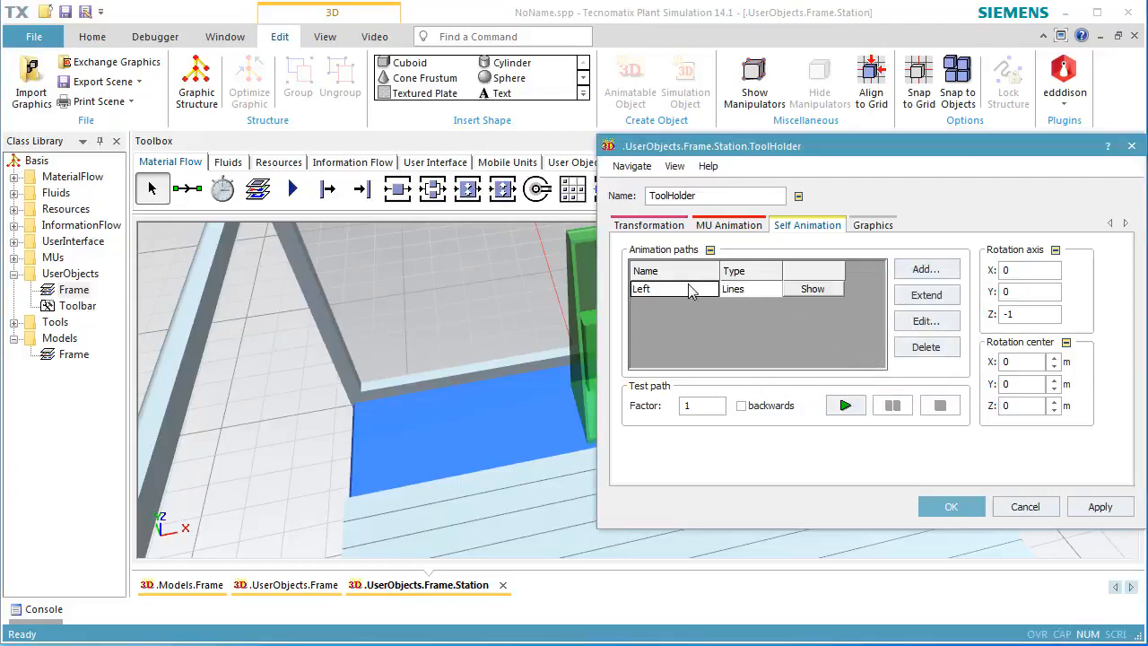
pyautogui.click(915, 324)
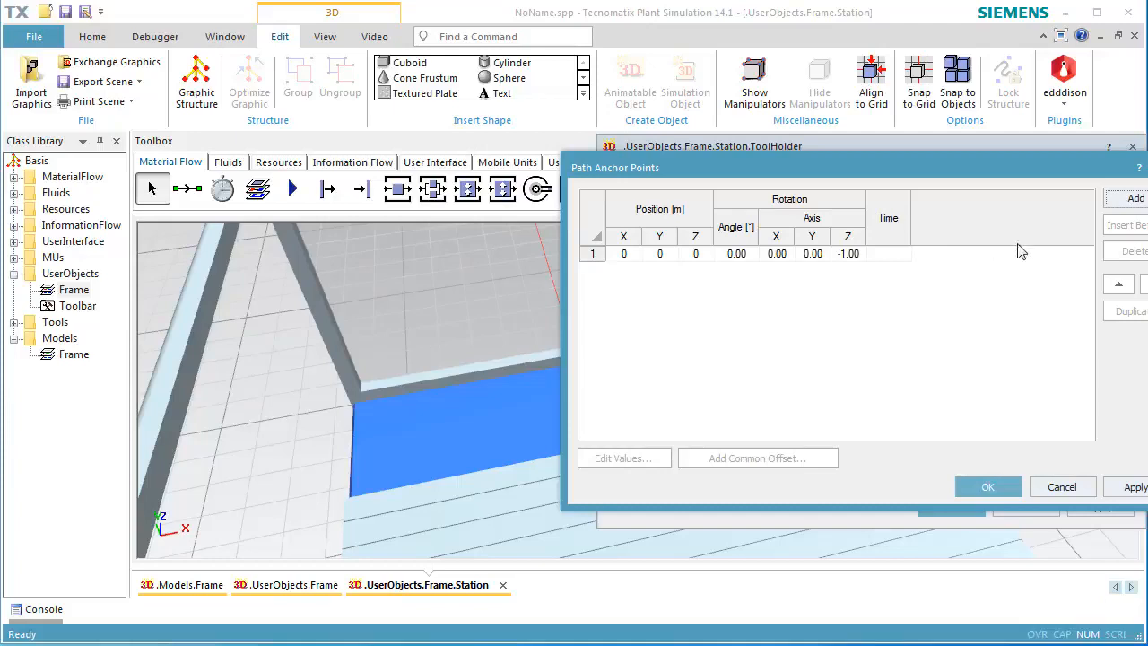
pyautogui.click(1115, 203)
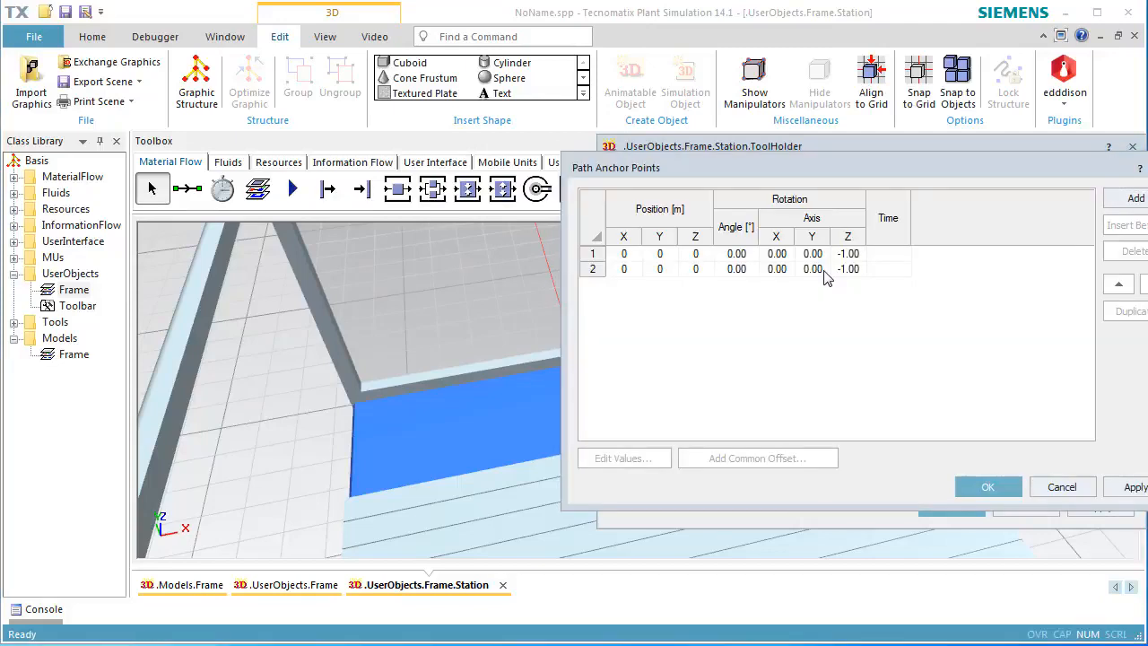
pyautogui.click(624, 269)
pyautogui.click(628, 457)
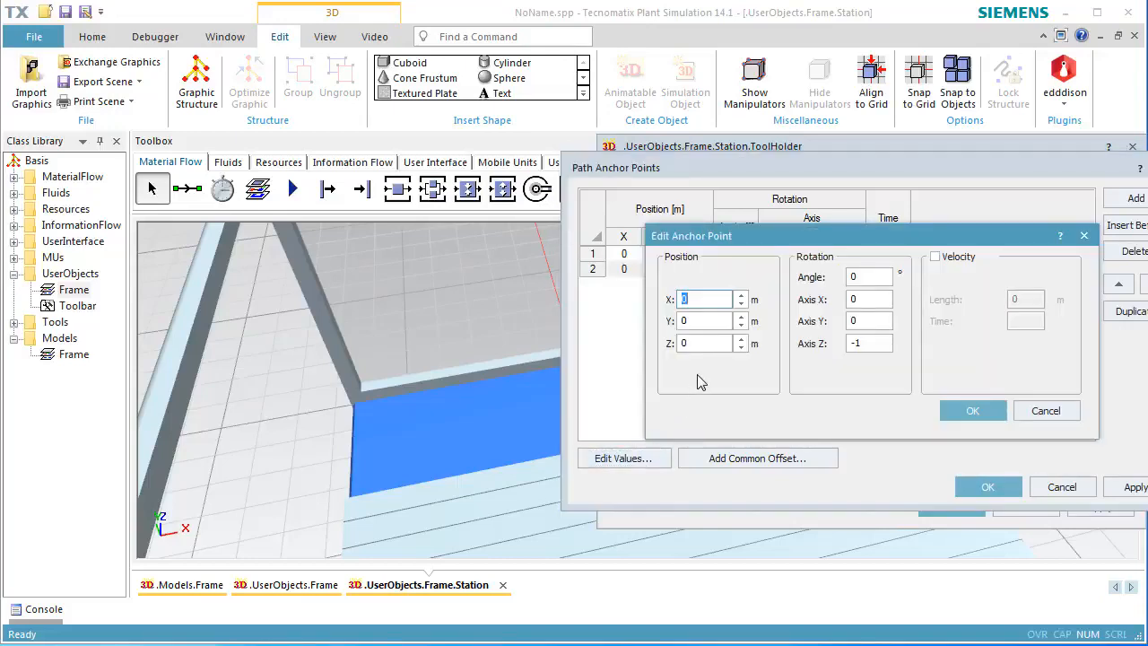
pyautogui.write('-0.8')
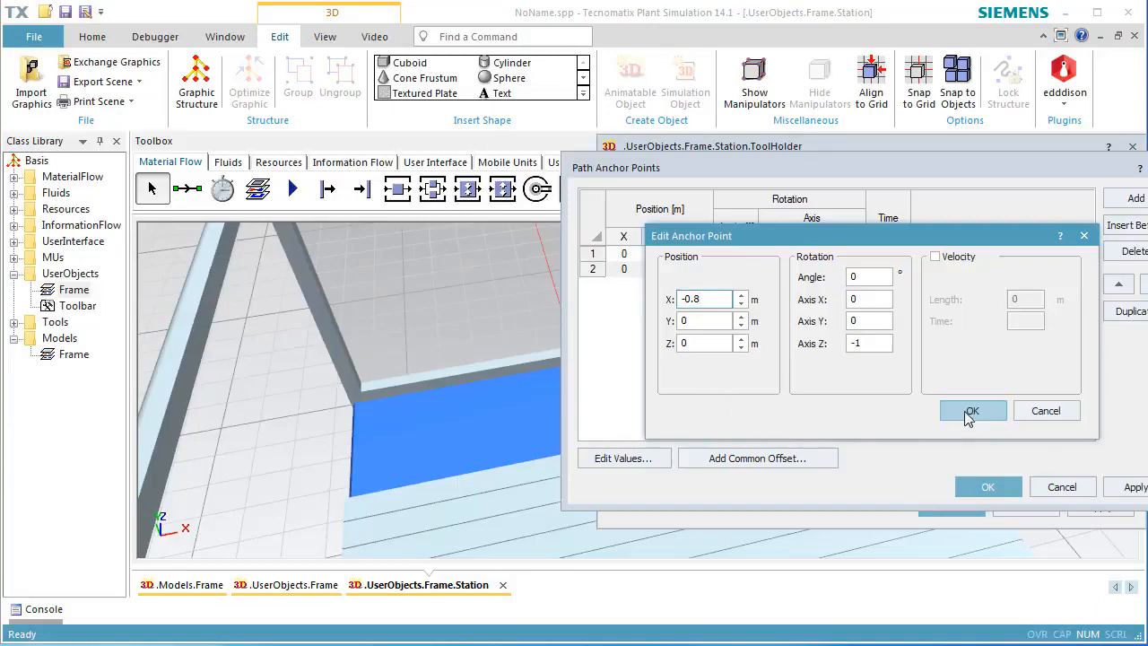
# Enable velocity for that anchor point with a time of 1 s, confirm the path, and test-play it.
pyautogui.click(935, 258)
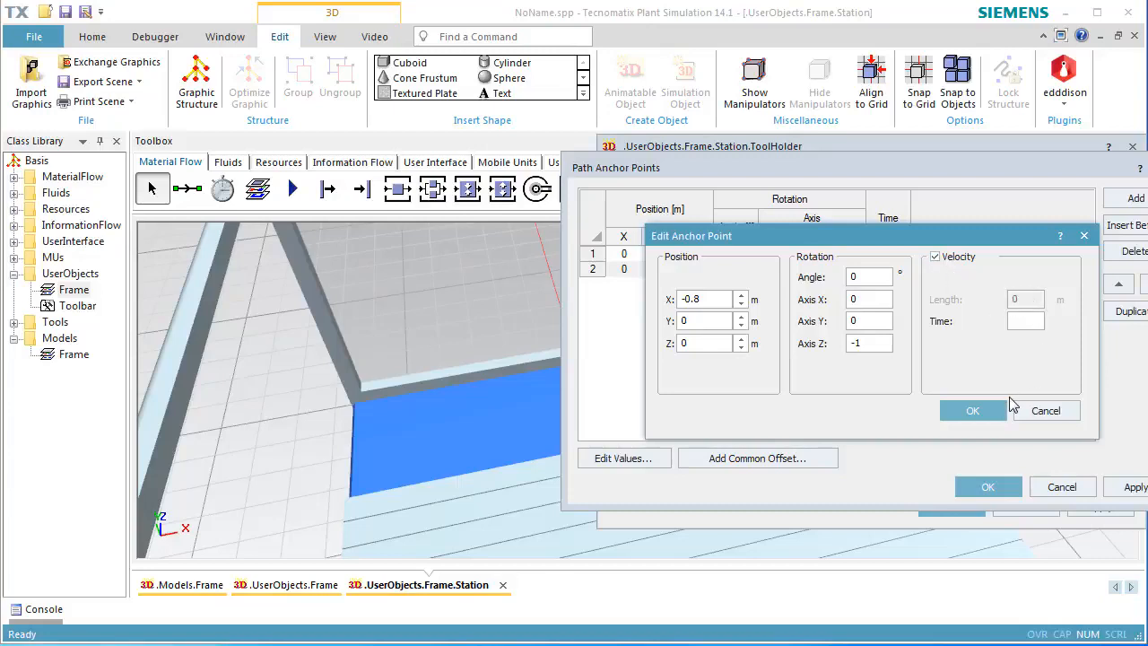
pyautogui.click(1019, 320)
pyautogui.write('1')
pyautogui.click(973, 411)
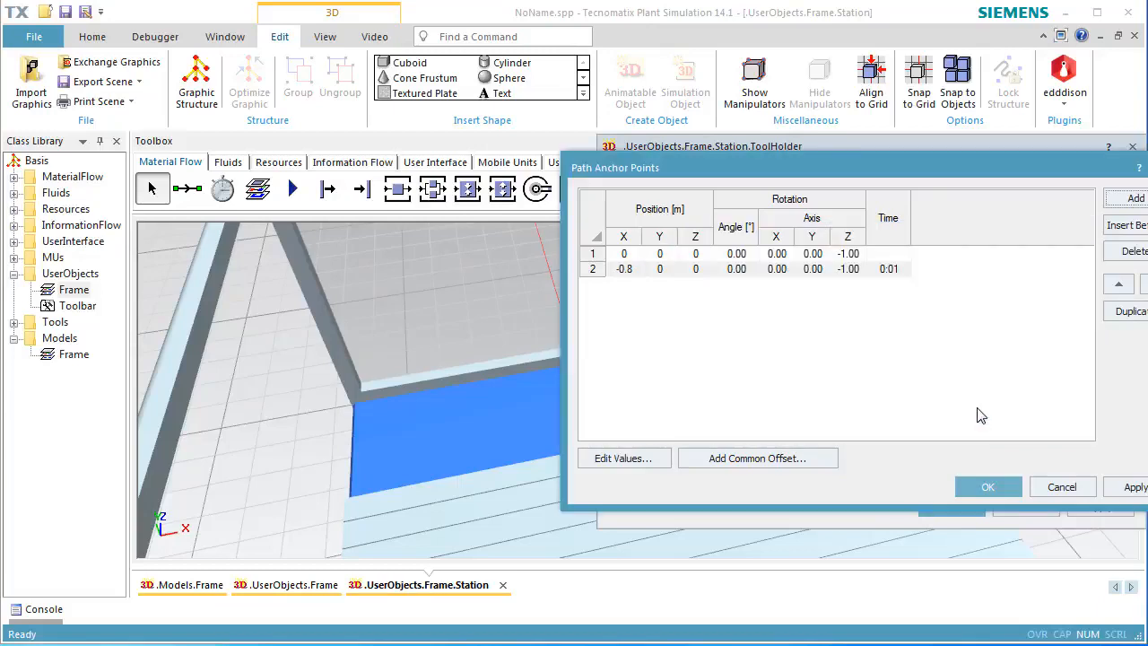
pyautogui.click(970, 487)
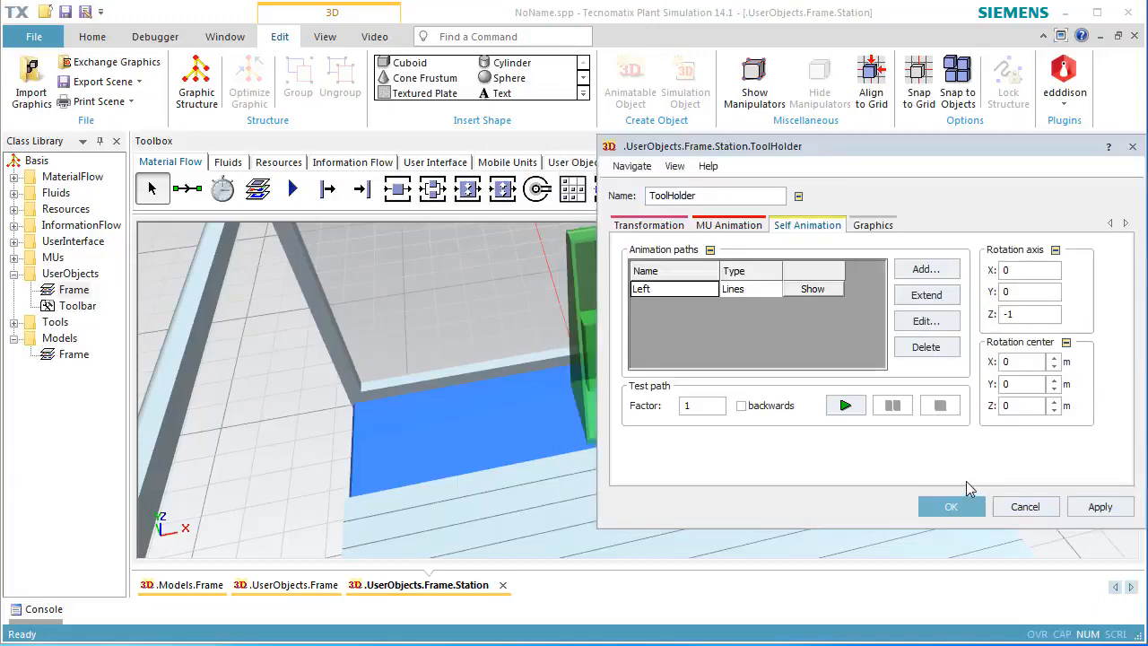
pyautogui.click(845, 406)
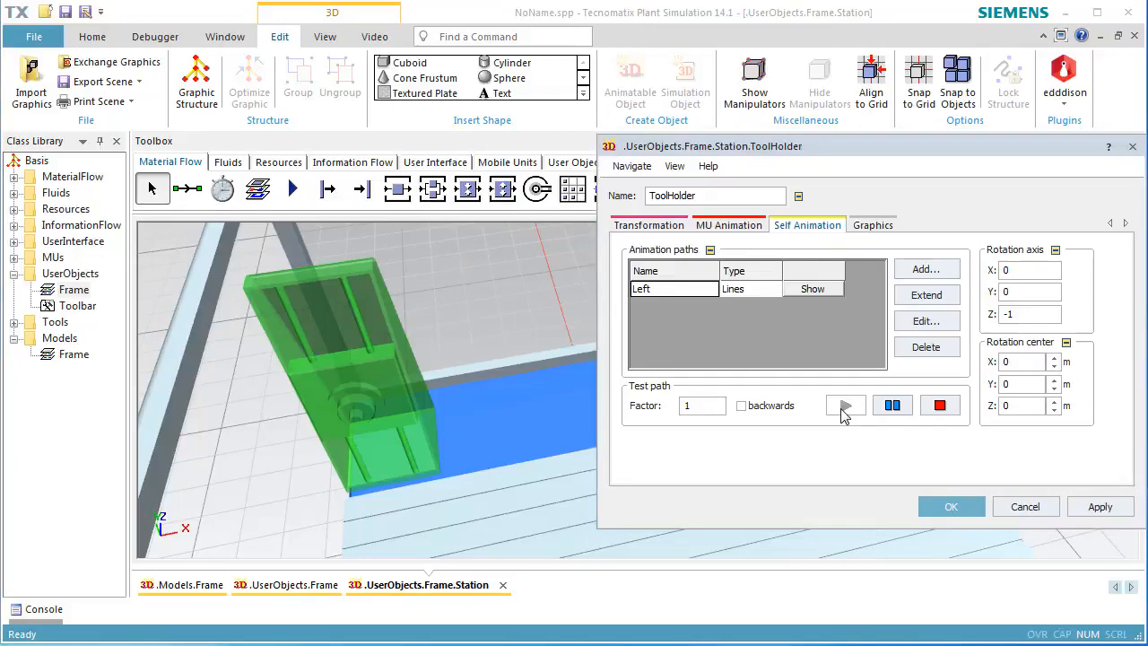
# Add another Lines animation path named Right.
pyautogui.click(924, 269)
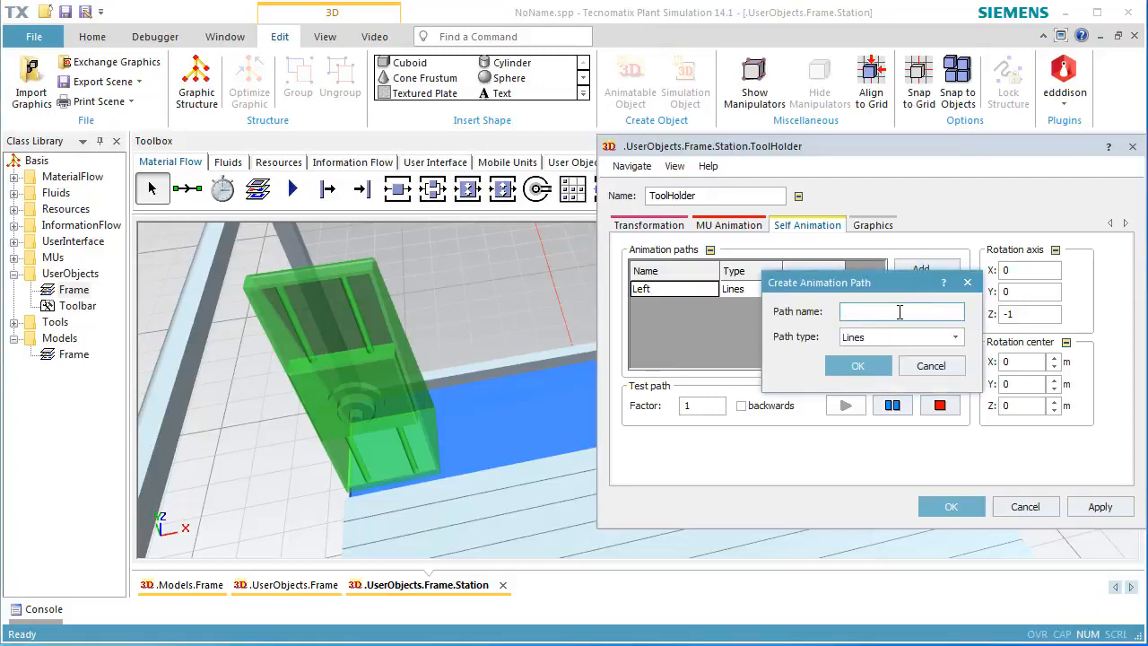
pyautogui.write('Right')
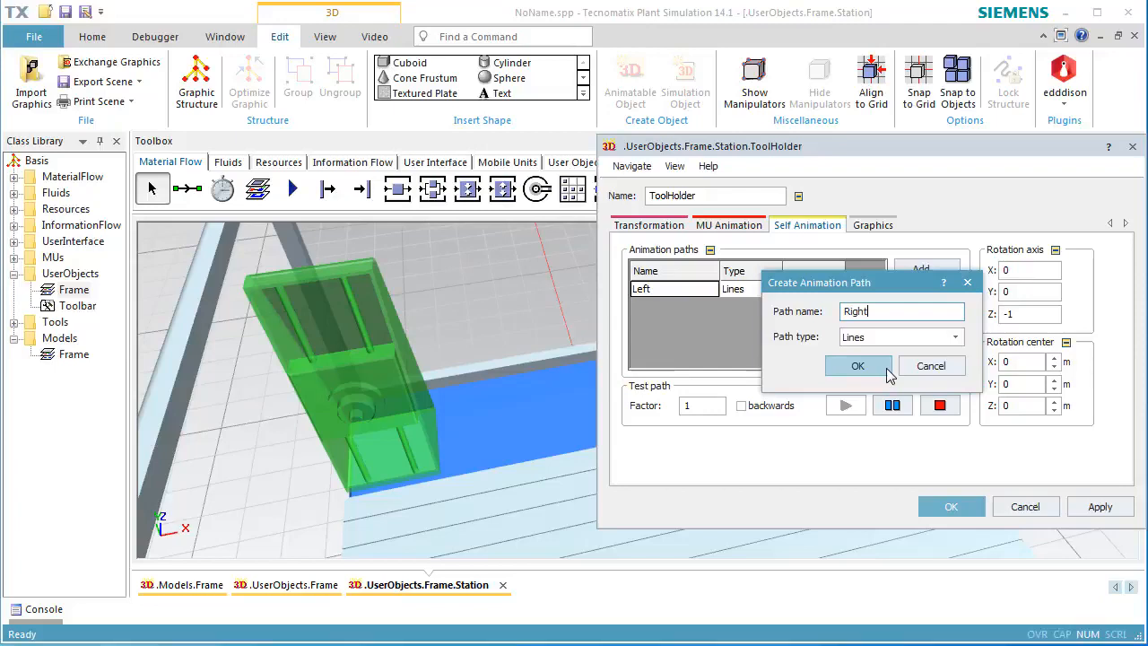
pyautogui.click(887, 373)
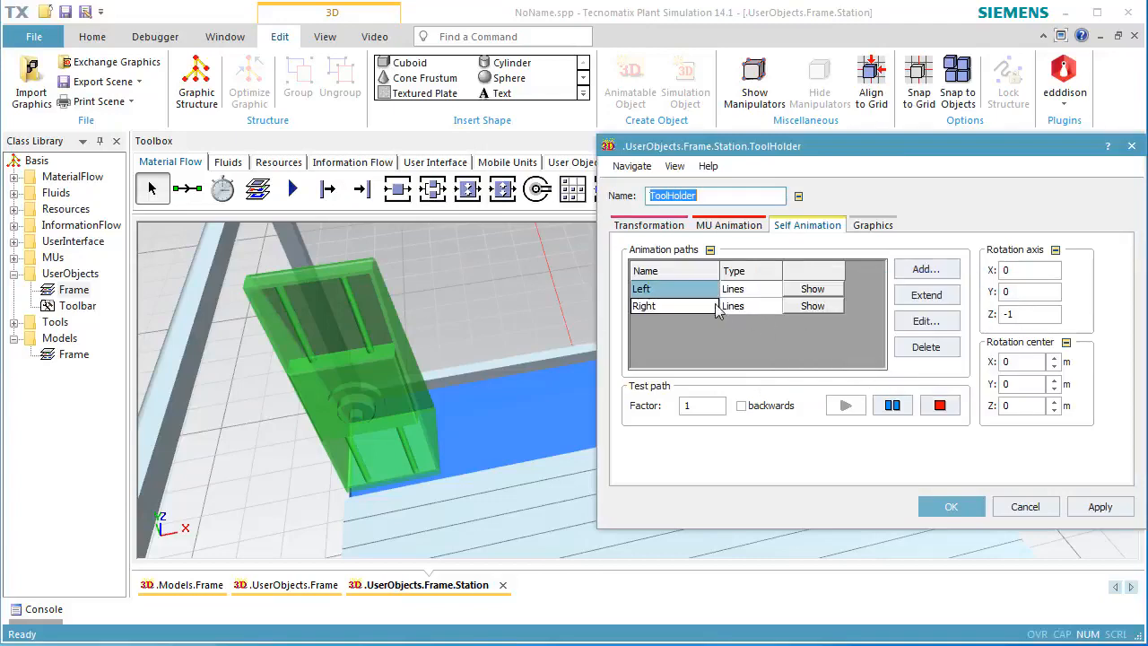
# Edit the Right path's anchor points, setting the first point's X position to -0.8 m.
pyautogui.click(685, 306)
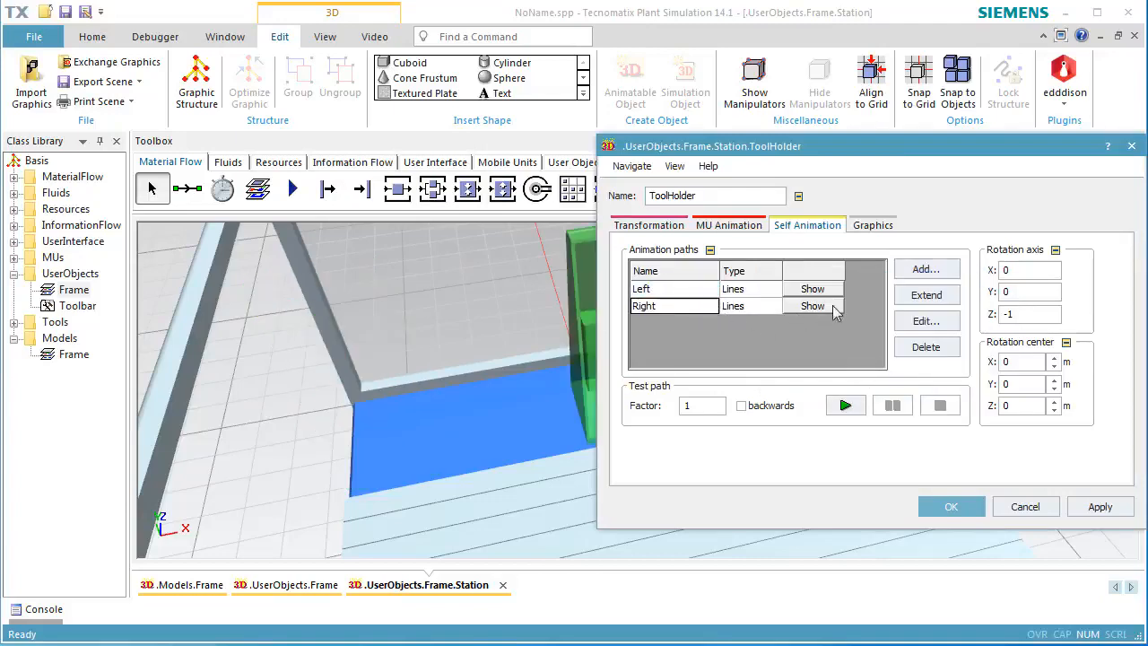
pyautogui.click(921, 322)
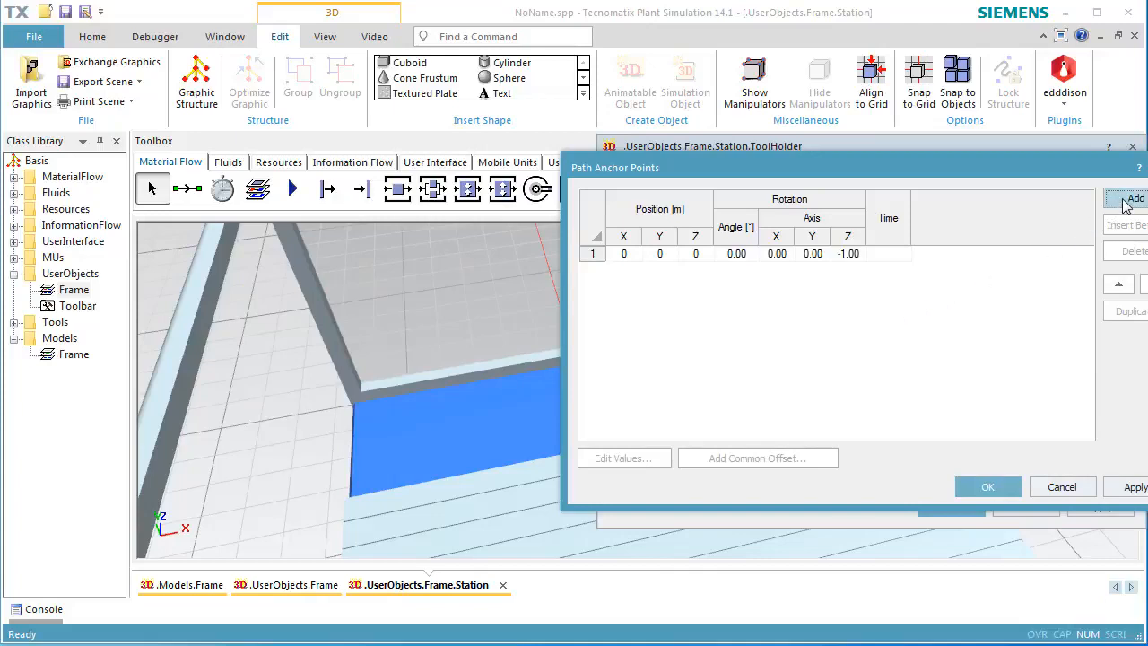
pyautogui.click(805, 257)
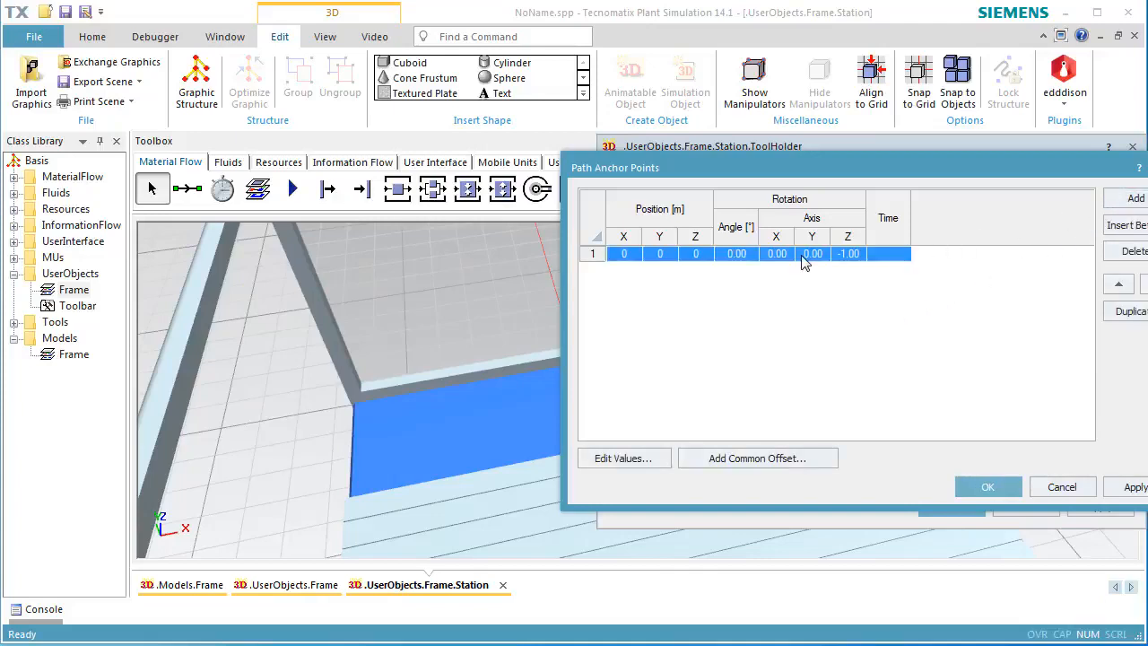
pyautogui.click(640, 458)
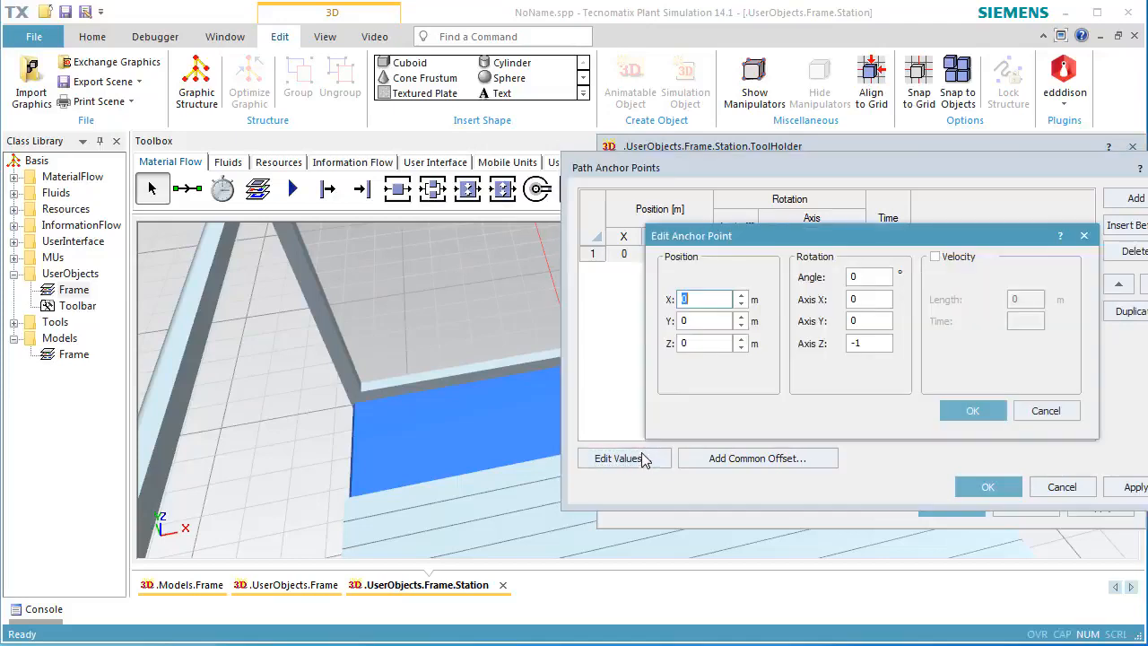
pyautogui.click(711, 299)
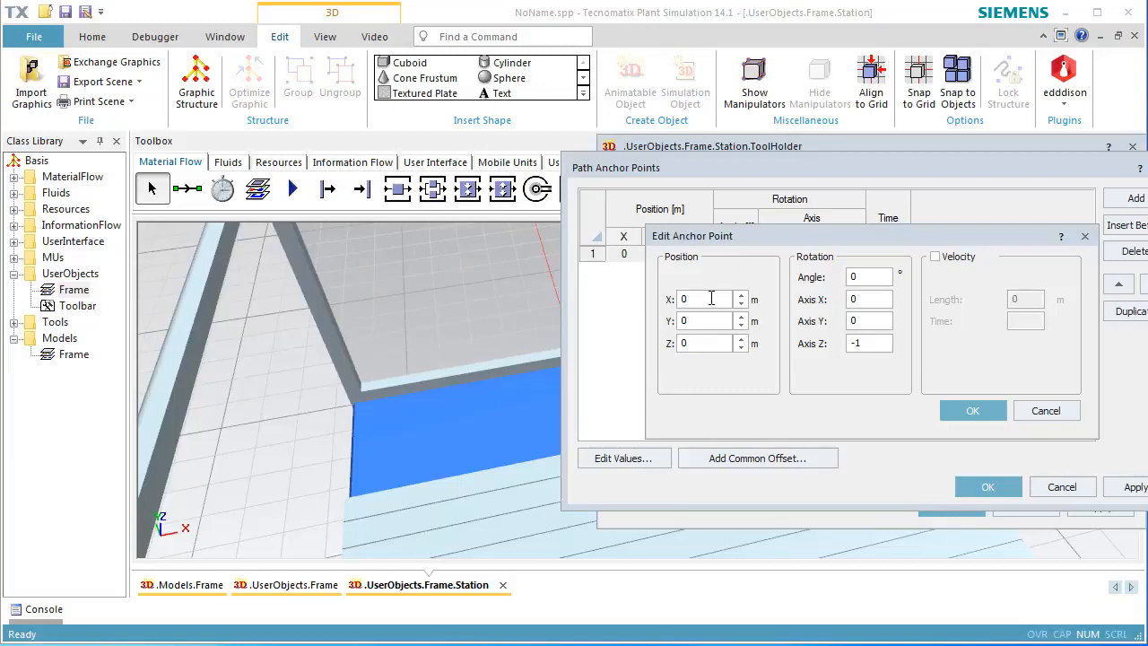
pyautogui.doubleClick(711, 298)
pyautogui.write('-0.8')
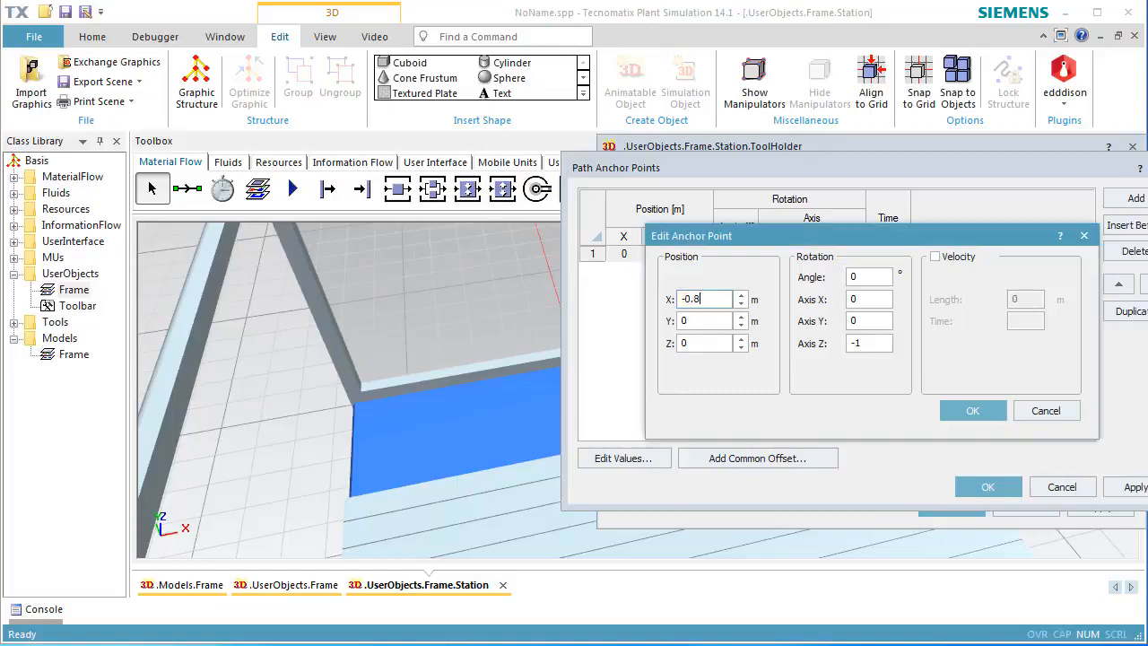
# Enable velocity for the Right path's first anchor point with a time of 20 s.
pyautogui.click(944, 260)
pyautogui.click(1027, 323)
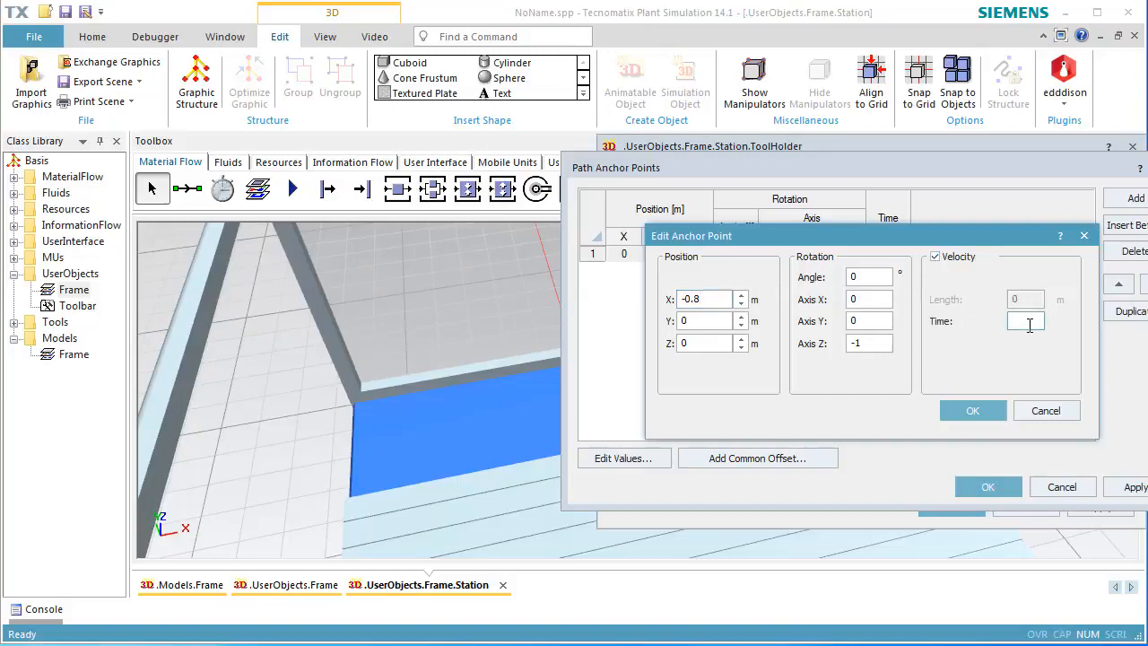
pyautogui.write('20')
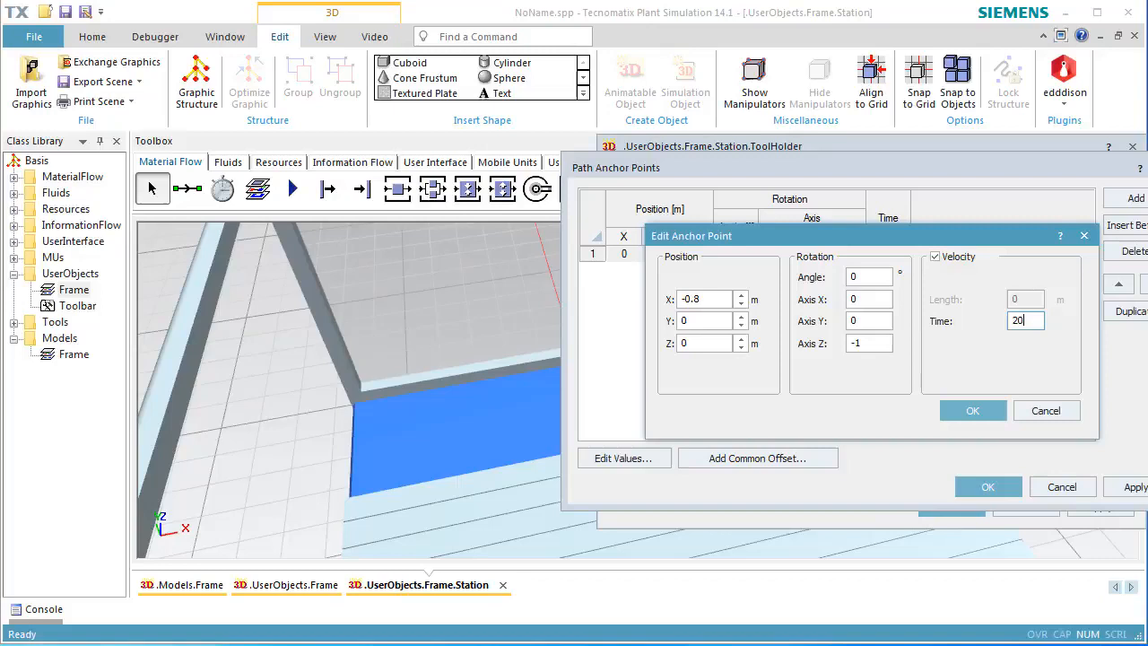
pyautogui.click(973, 412)
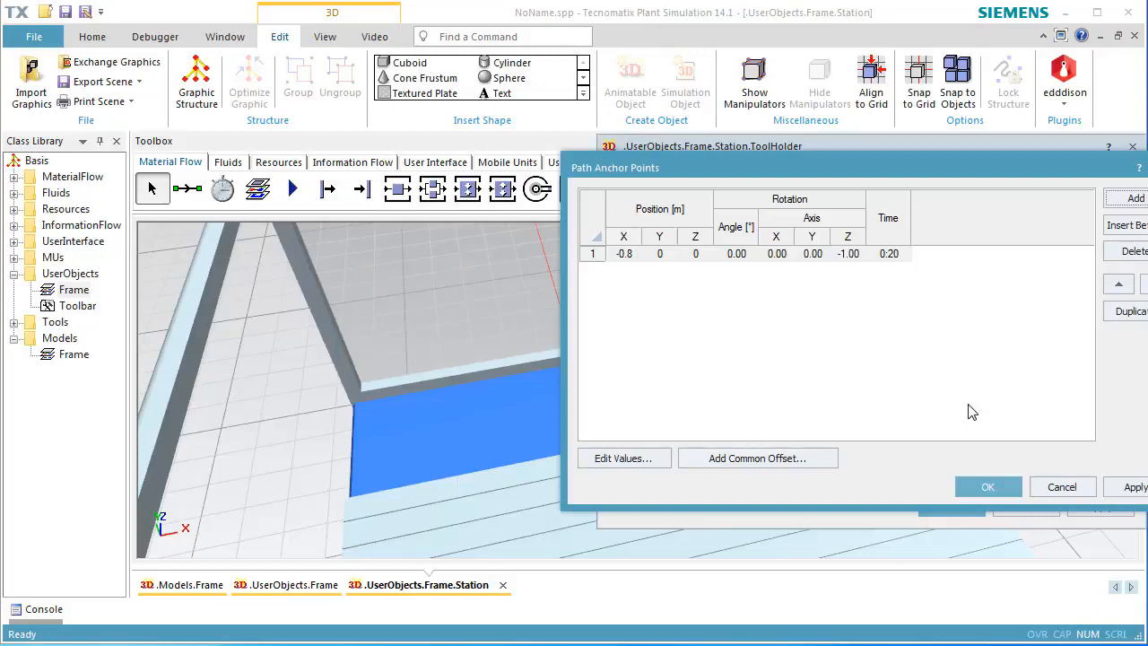
# Add a second anchor point to the Right path at X 0.8 m, confirm the path, and test-play it.
pyautogui.click(1136, 200)
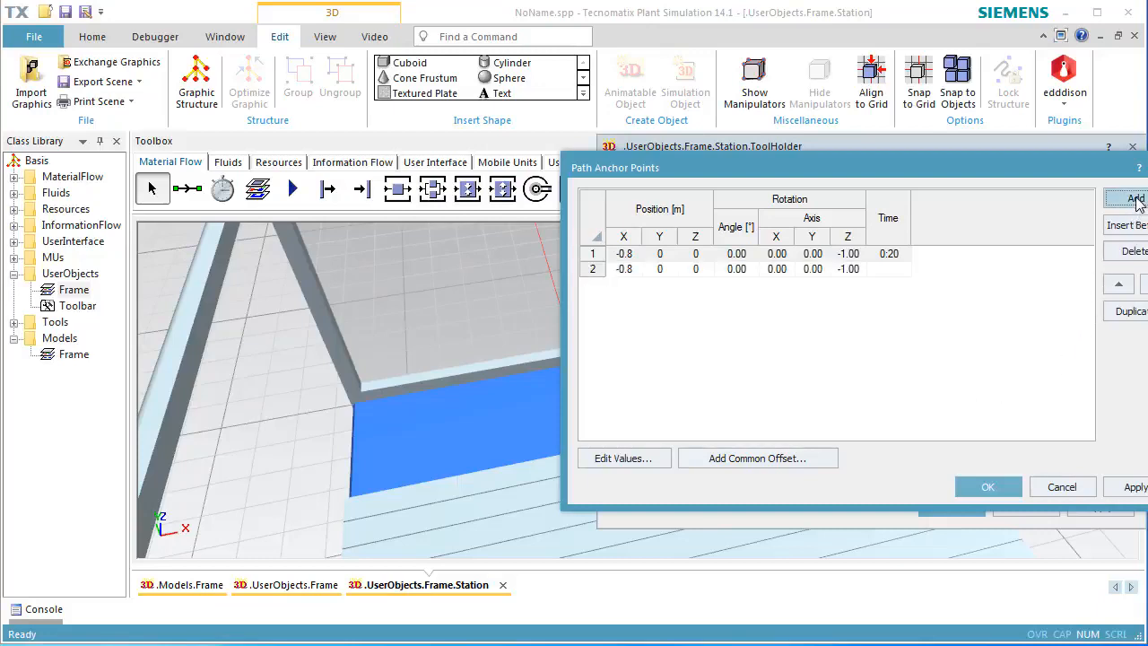
pyautogui.click(695, 272)
pyautogui.doubleClick(696, 272)
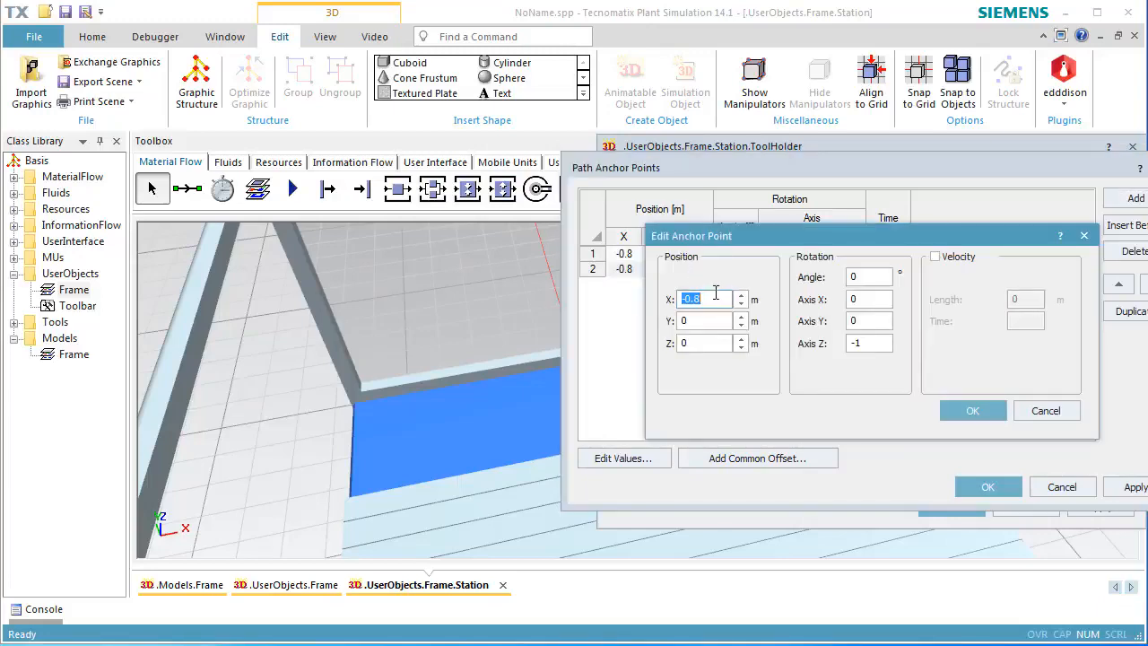
pyautogui.write('0.8')
pyautogui.click(950, 413)
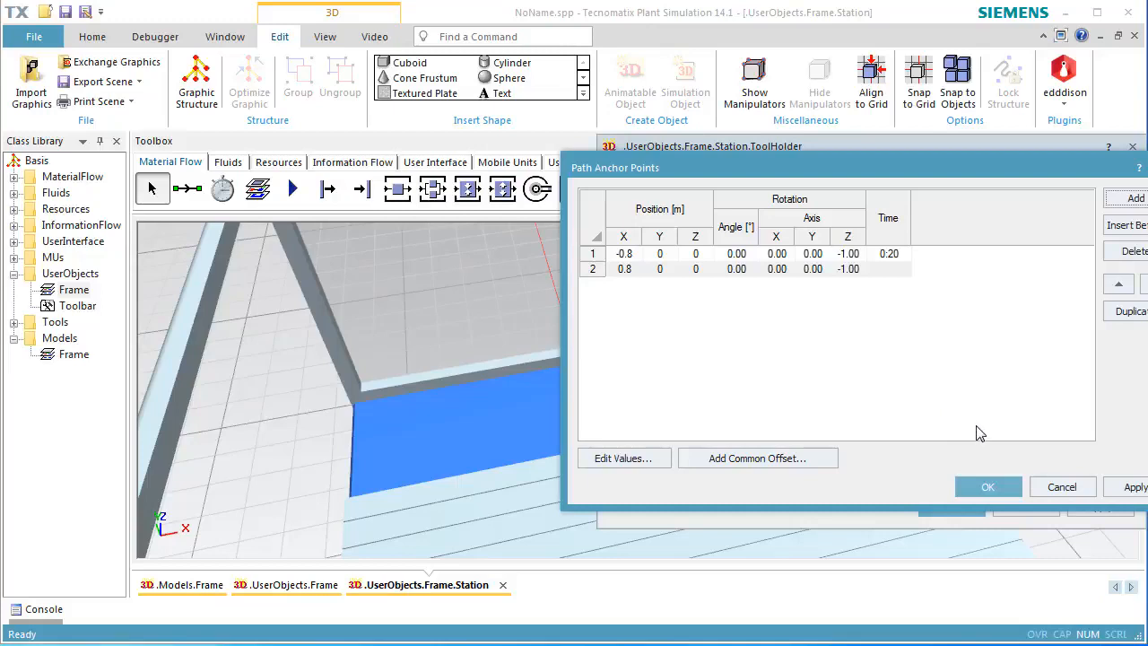
pyautogui.click(989, 486)
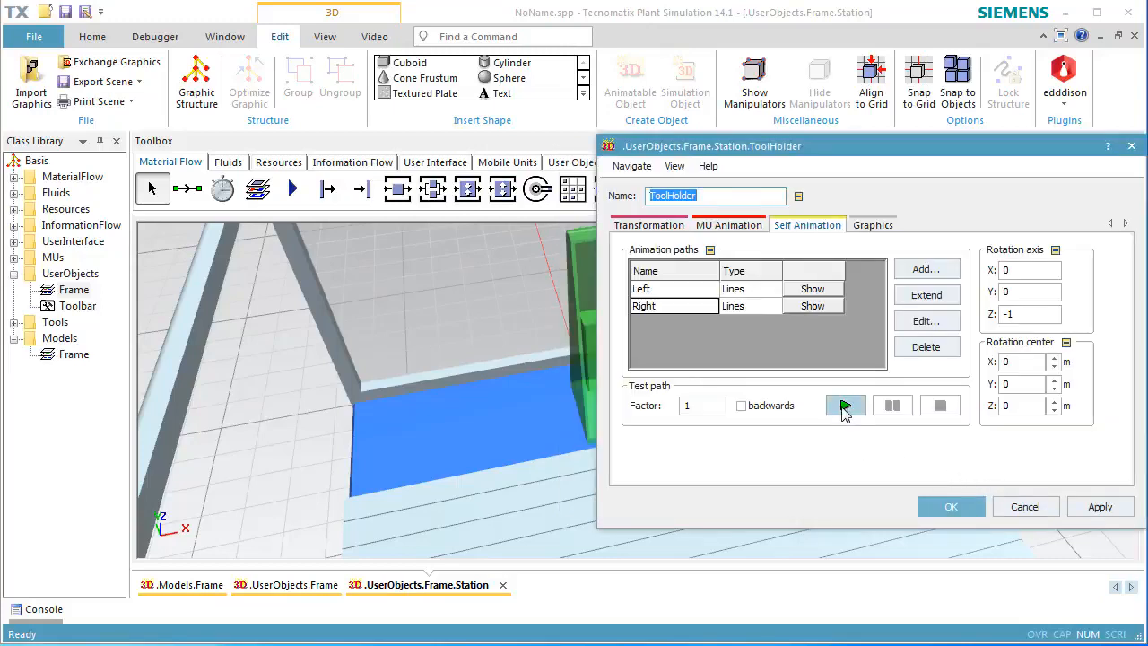
pyautogui.click(844, 412)
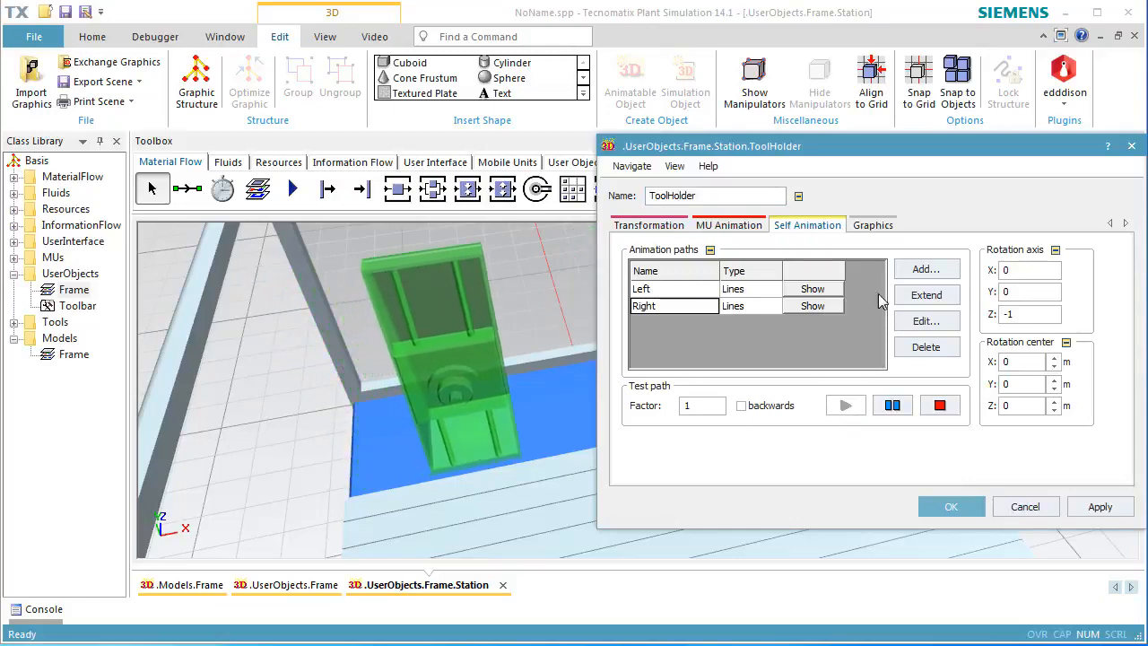
# Add another Lines animation path named Middle to the ToolHolder.
pyautogui.moveTo(923, 159); pyautogui.dragTo(858, 415)
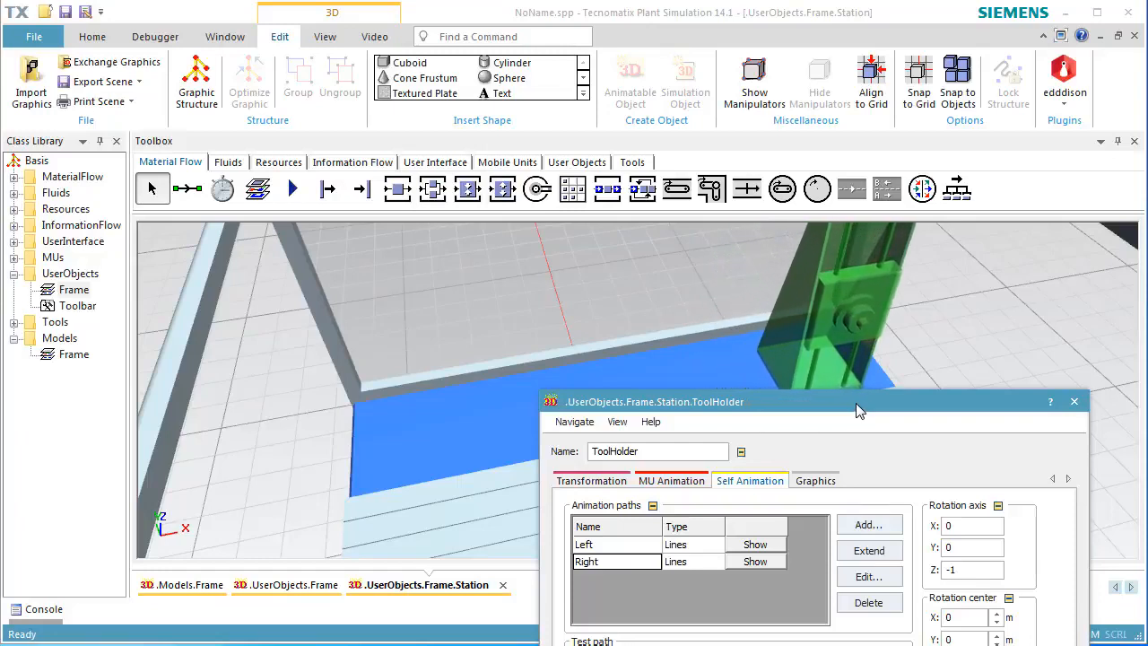
pyautogui.moveTo(856, 403); pyautogui.dragTo(870, 216)
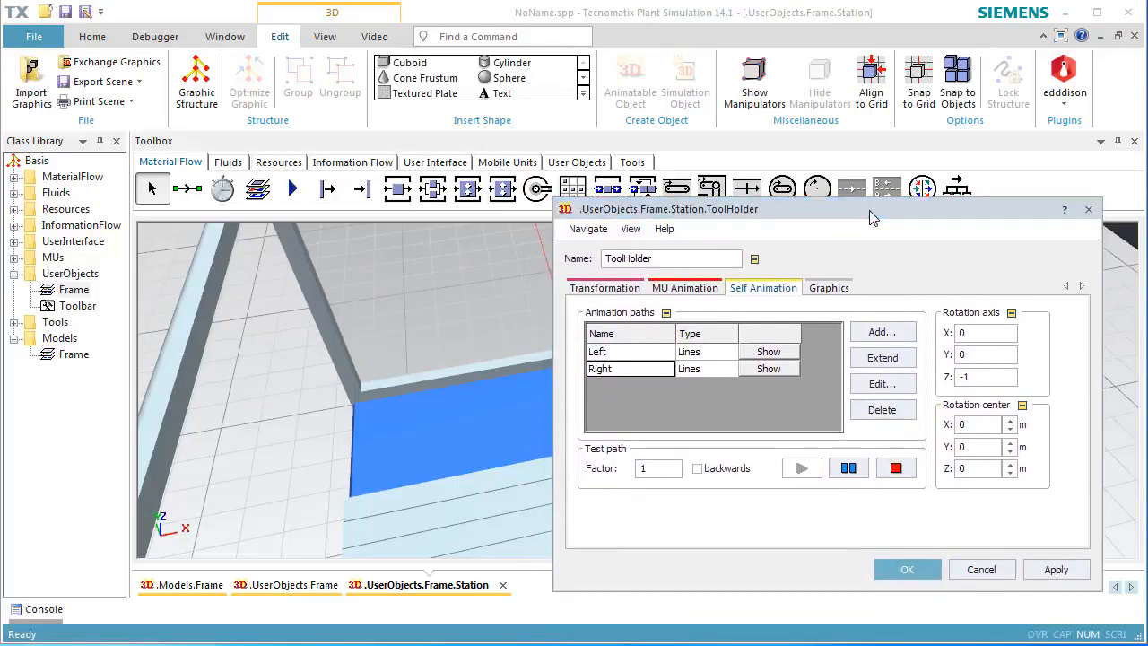
pyautogui.click(859, 336)
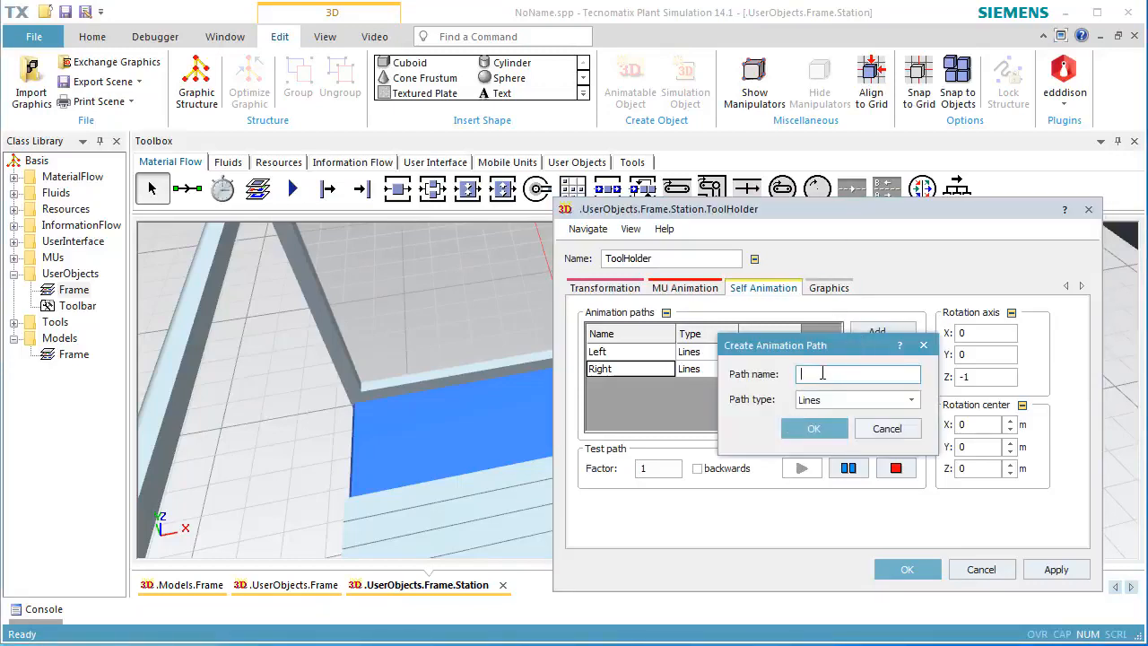
pyautogui.write('Middle')
pyautogui.click(812, 427)
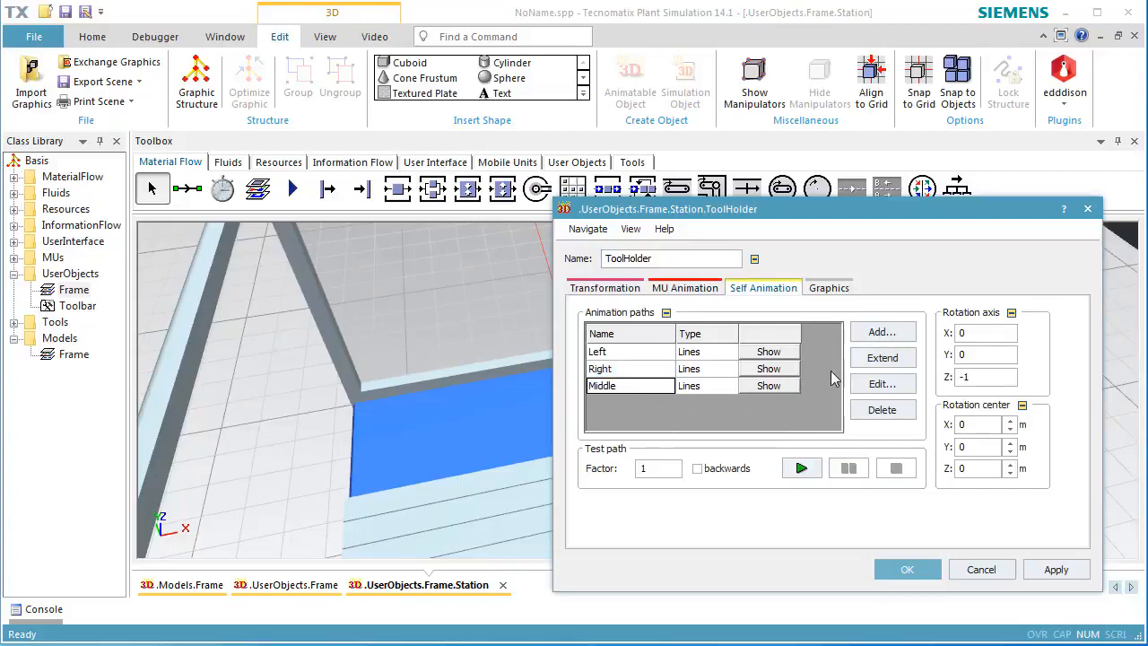
# Edit the Middle path's first anchor point to X 0.8 m with velocity enabled and a time of 0.01 s.
pyautogui.click(874, 383)
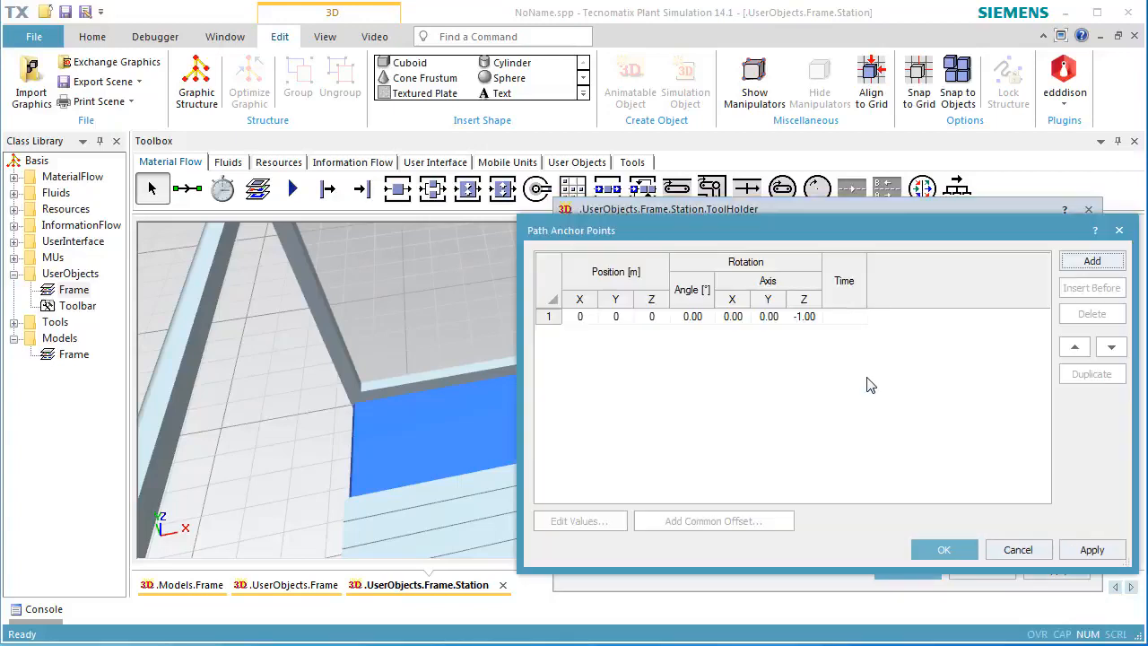
pyautogui.click(627, 322)
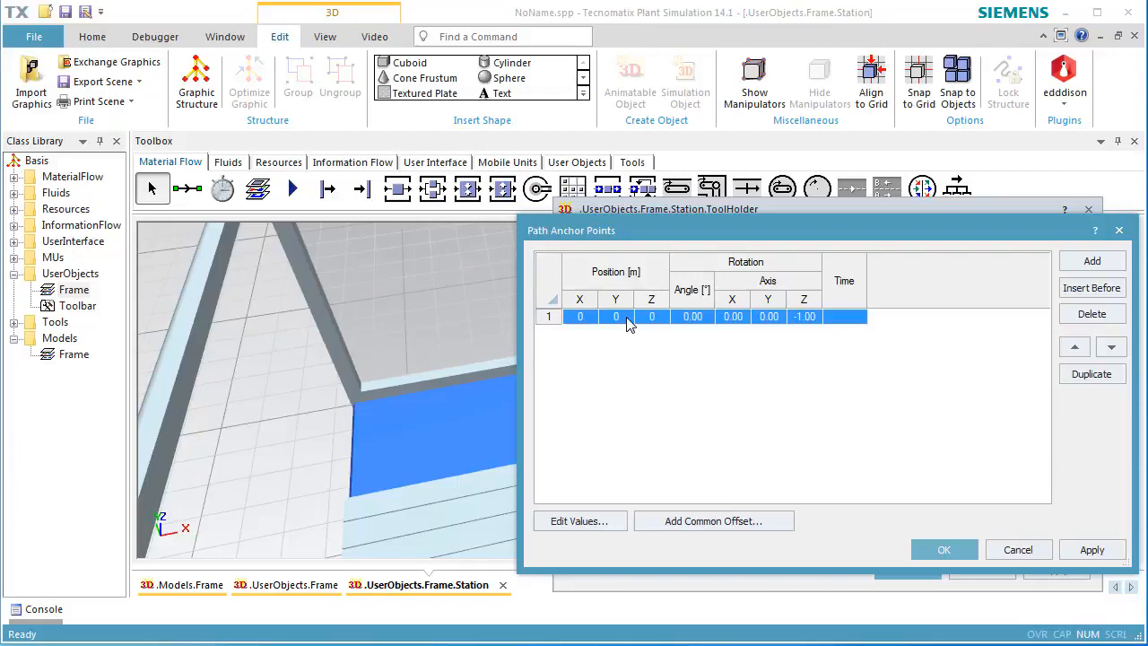
pyautogui.doubleClick(627, 323)
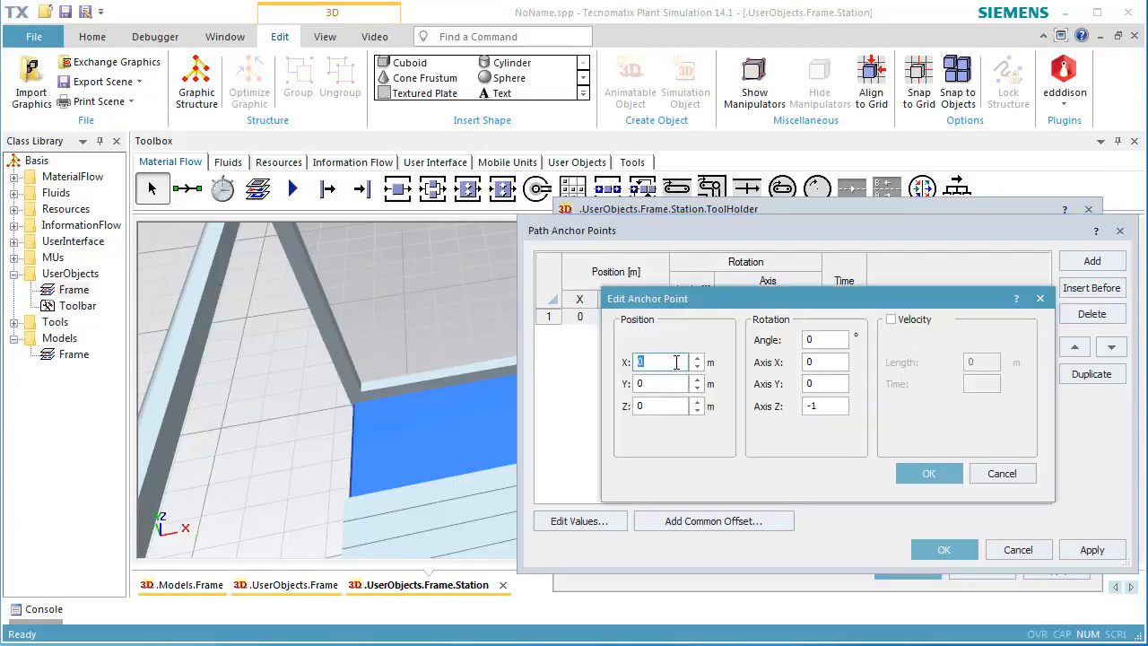
pyautogui.write('0')
pyautogui.click(892, 320)
pyautogui.click(977, 384)
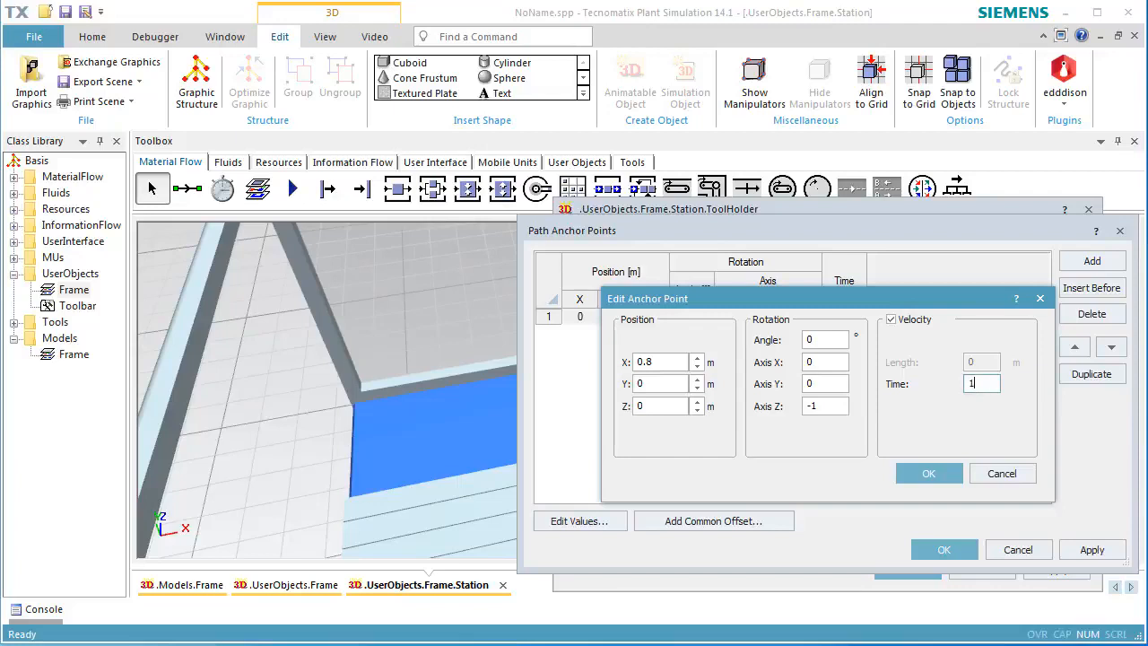
pyautogui.write('0.01')
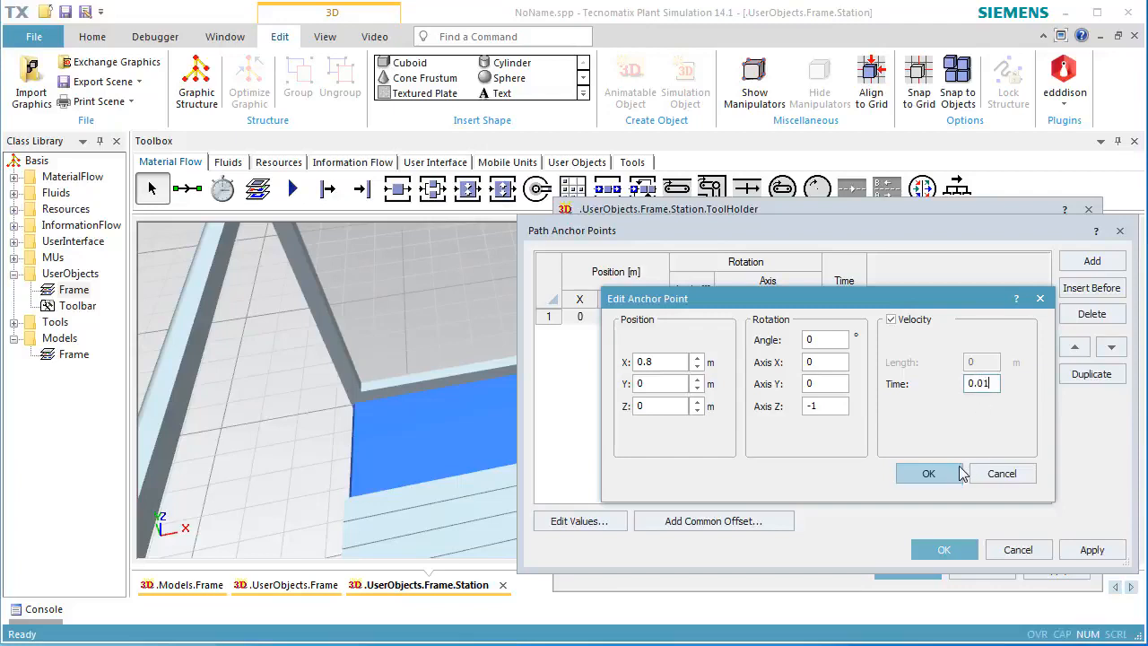
pyautogui.click(928, 474)
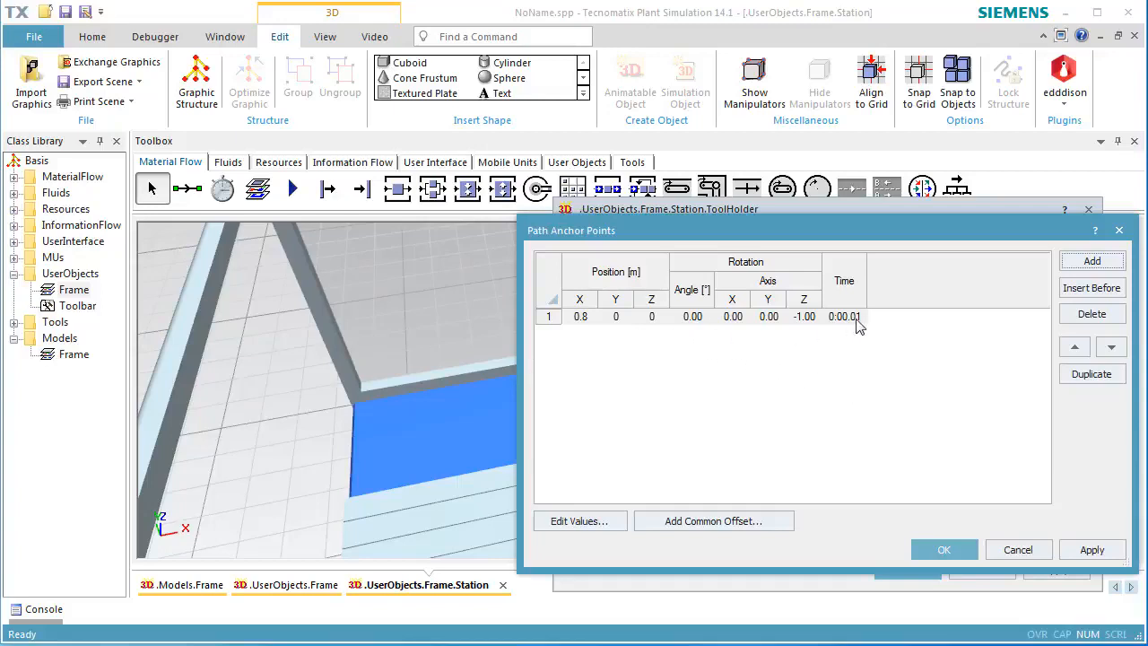
# Add a second identical anchor point to the Middle path and confirm the ToolHolder's animation settings.
pyautogui.click(1077, 265)
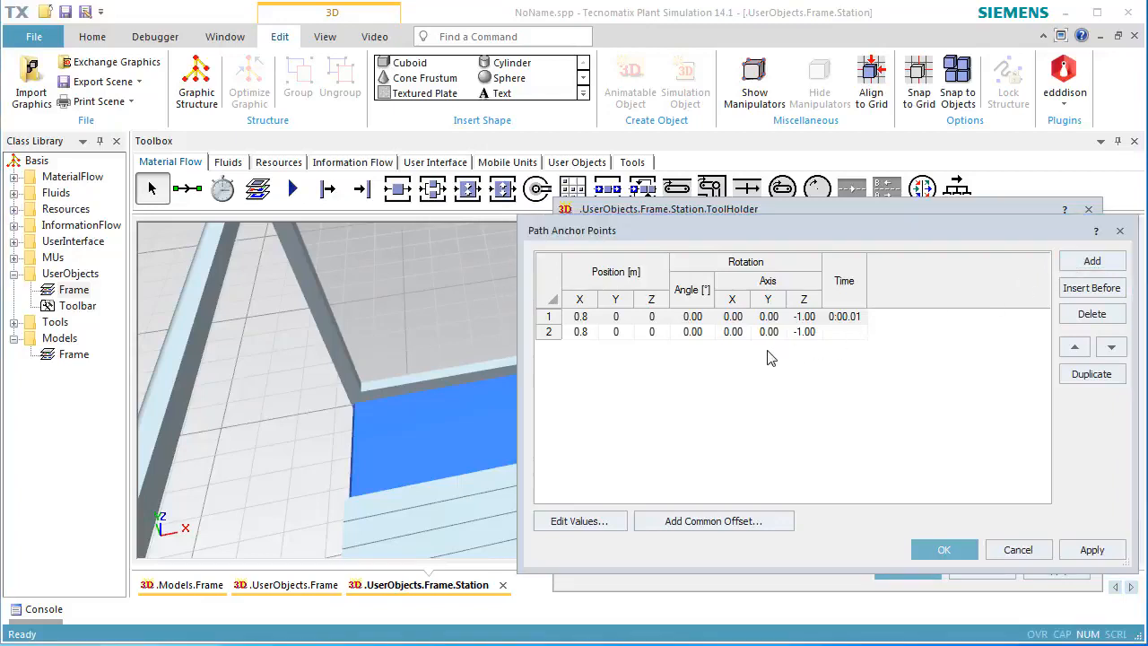
pyautogui.click(927, 551)
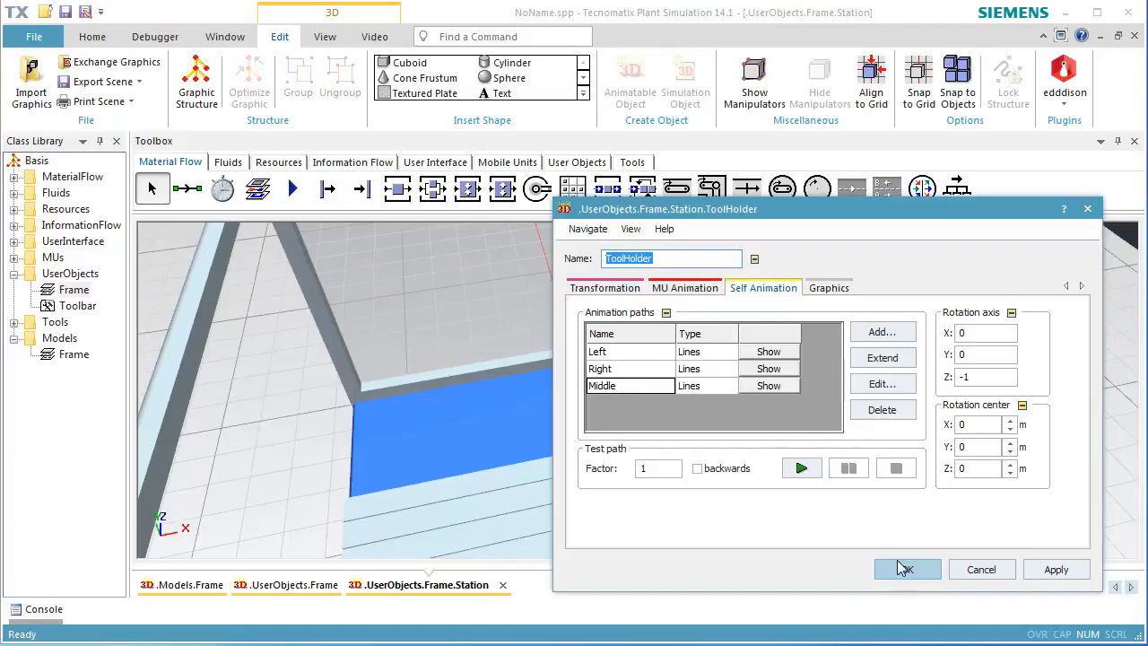
pyautogui.click(907, 572)
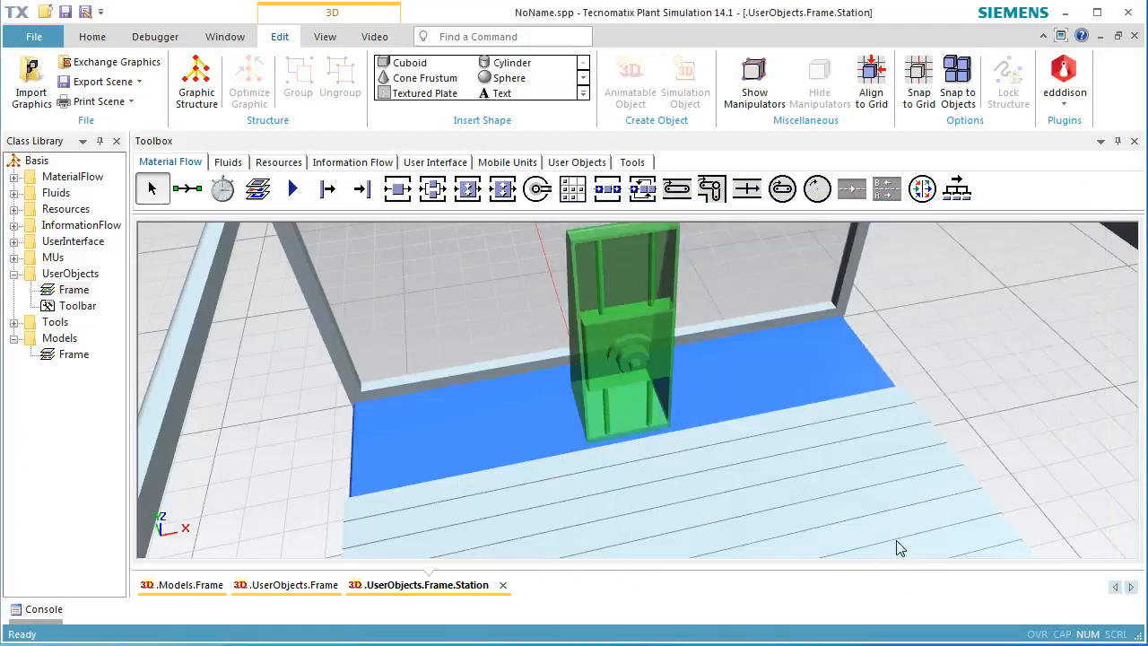
# Return to the Frame and insert a Method object beside the station.
pyautogui.scroll(-2, 894, 496)
pyautogui.scroll(-3, 894, 496)
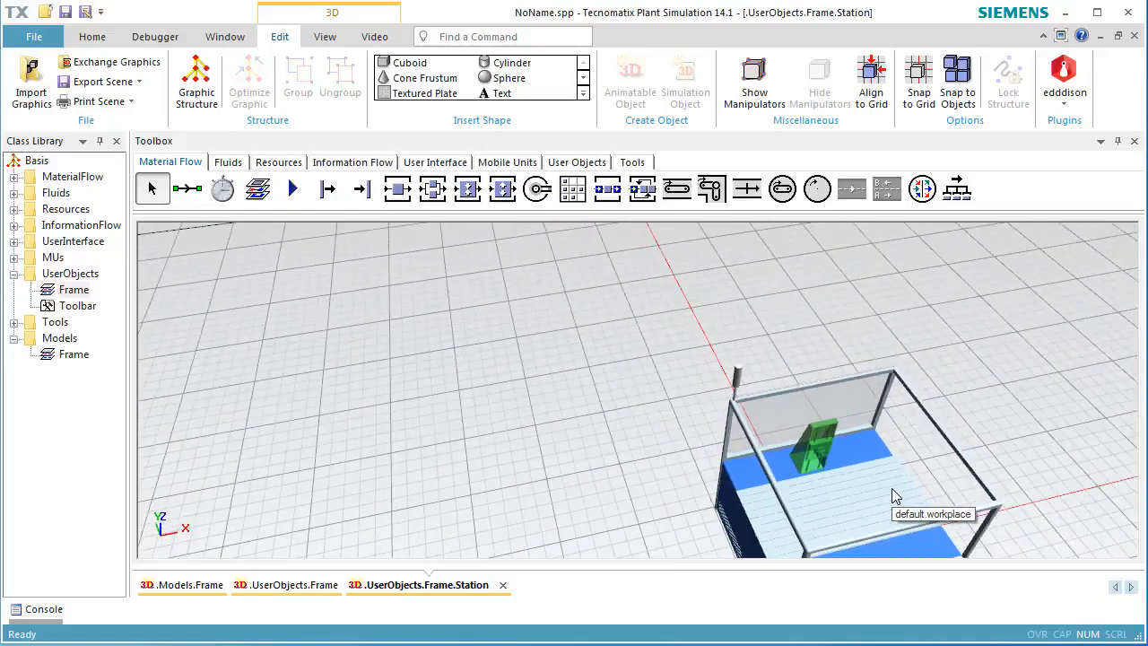
pyautogui.moveTo(891, 500); pyautogui.dragTo(759, 368, button='middle')
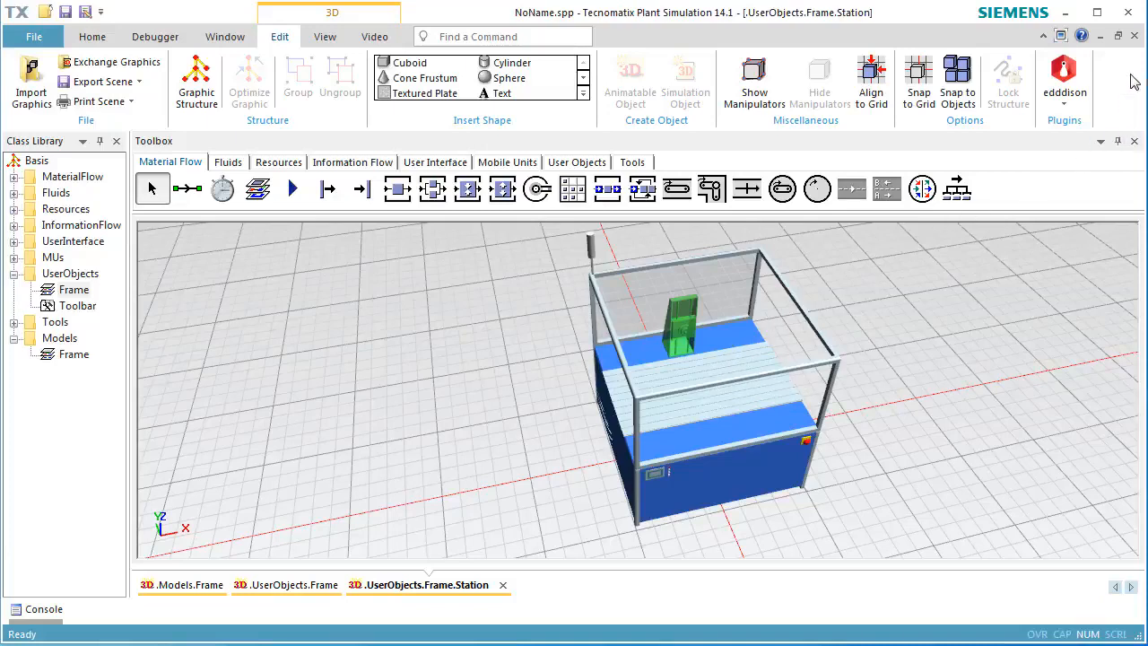
pyautogui.click(1134, 37)
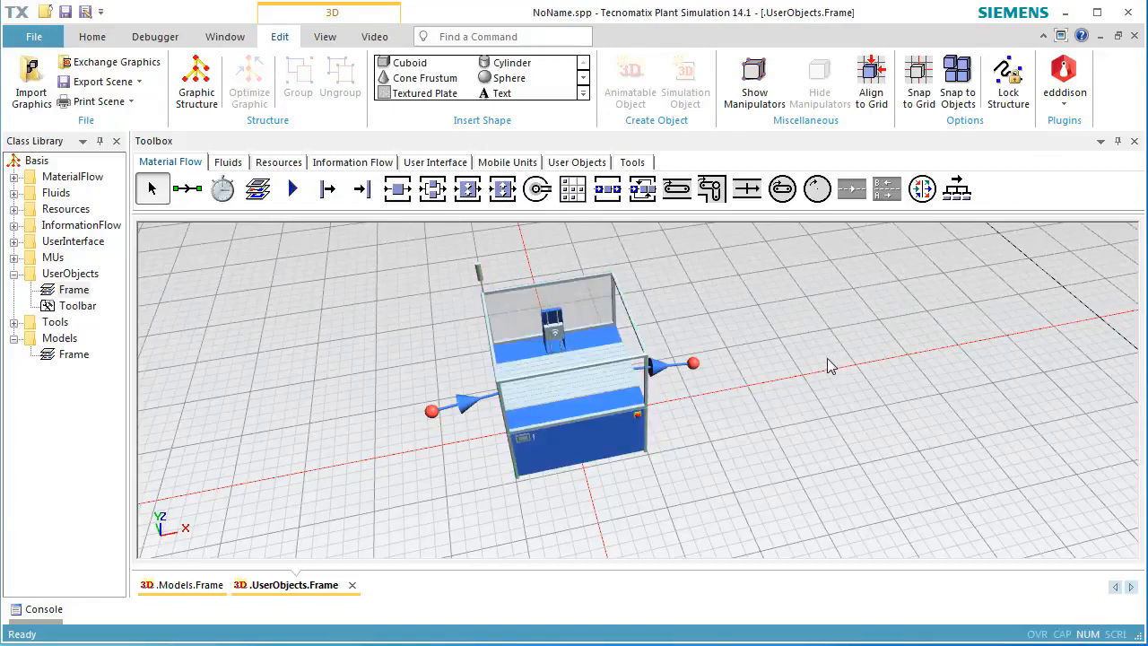
pyautogui.click(333, 165)
pyautogui.click(188, 188)
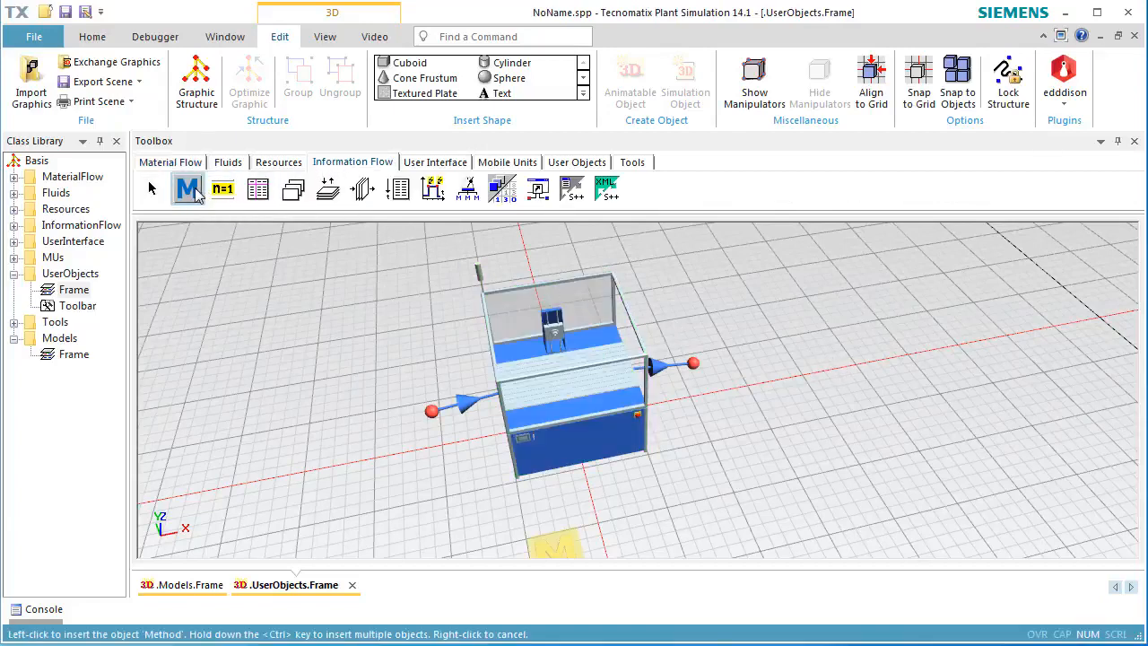
pyautogui.click(737, 358)
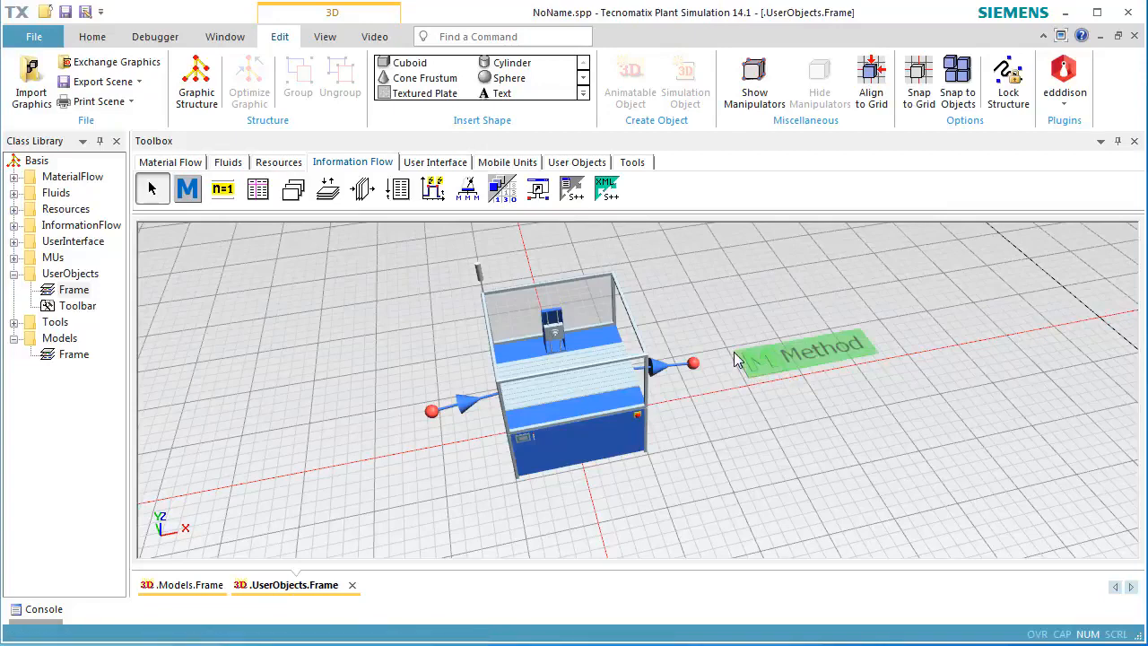
# Rename the new method to onEntrance.
pyautogui.press('F2')
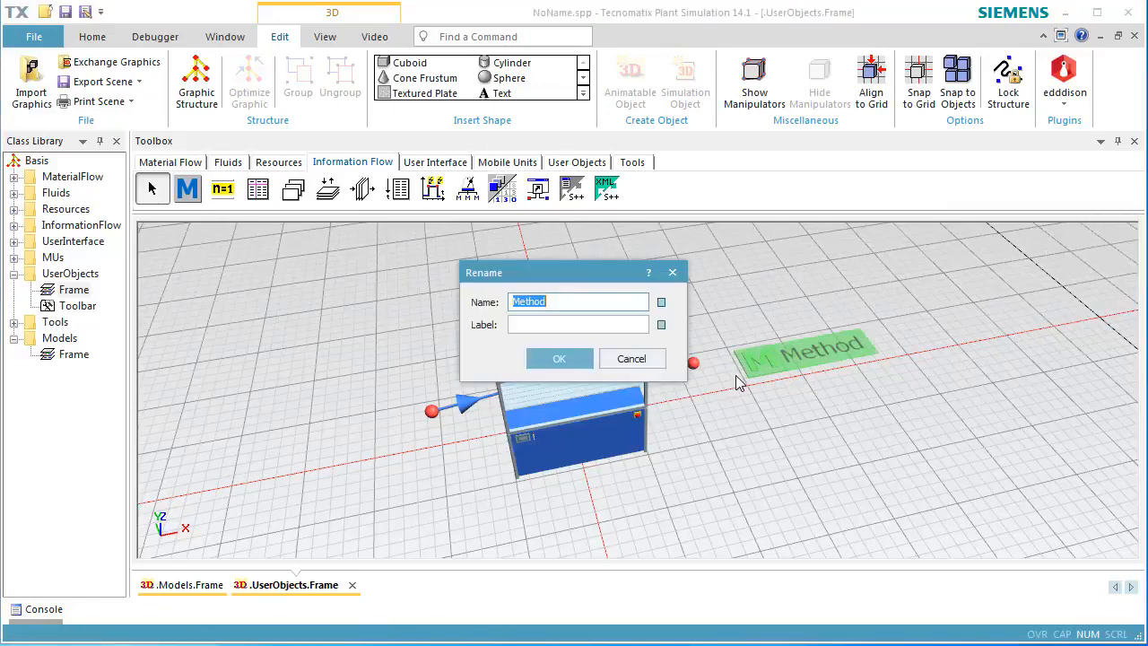
pyautogui.write('onEntrance')
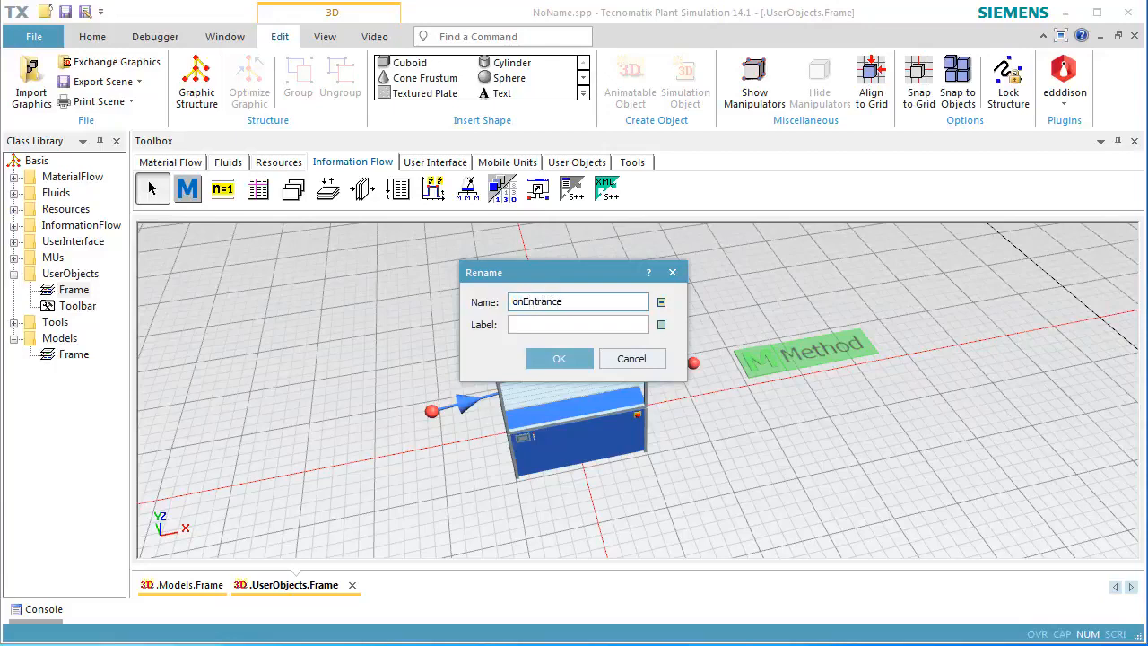
pyautogui.click(583, 362)
# Set the Station's processing time to 0:22, recovery time to 5, and recovery start to When part exits.
pyautogui.doubleClick(583, 366)
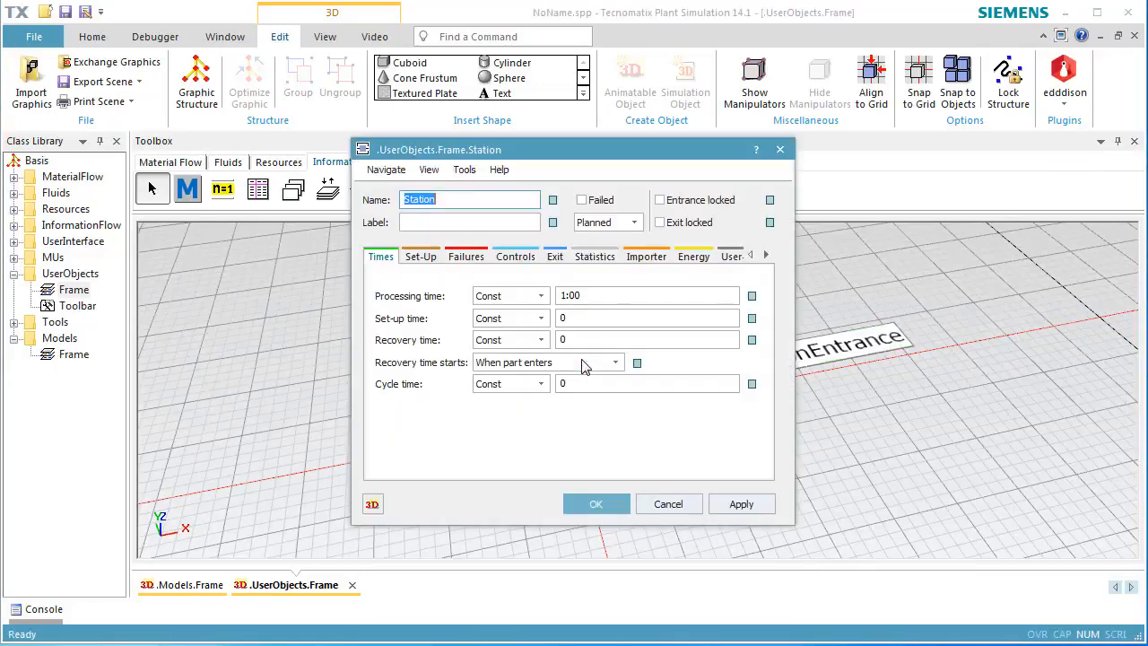
pyautogui.click(594, 295)
pyautogui.write('22')
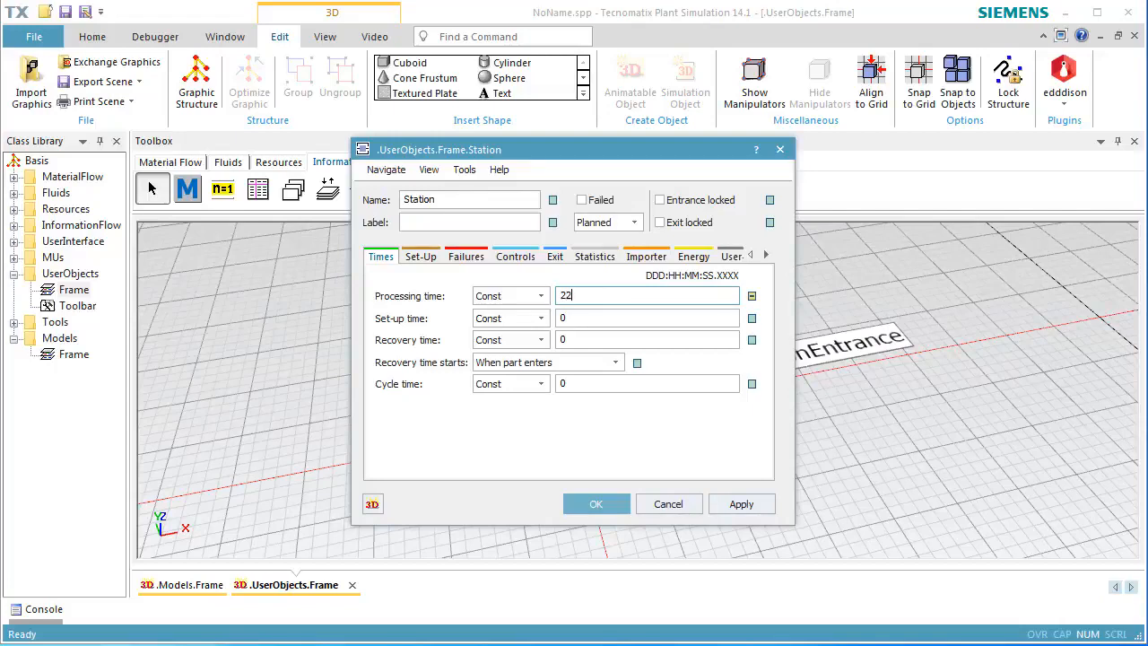
pyautogui.press('Return')
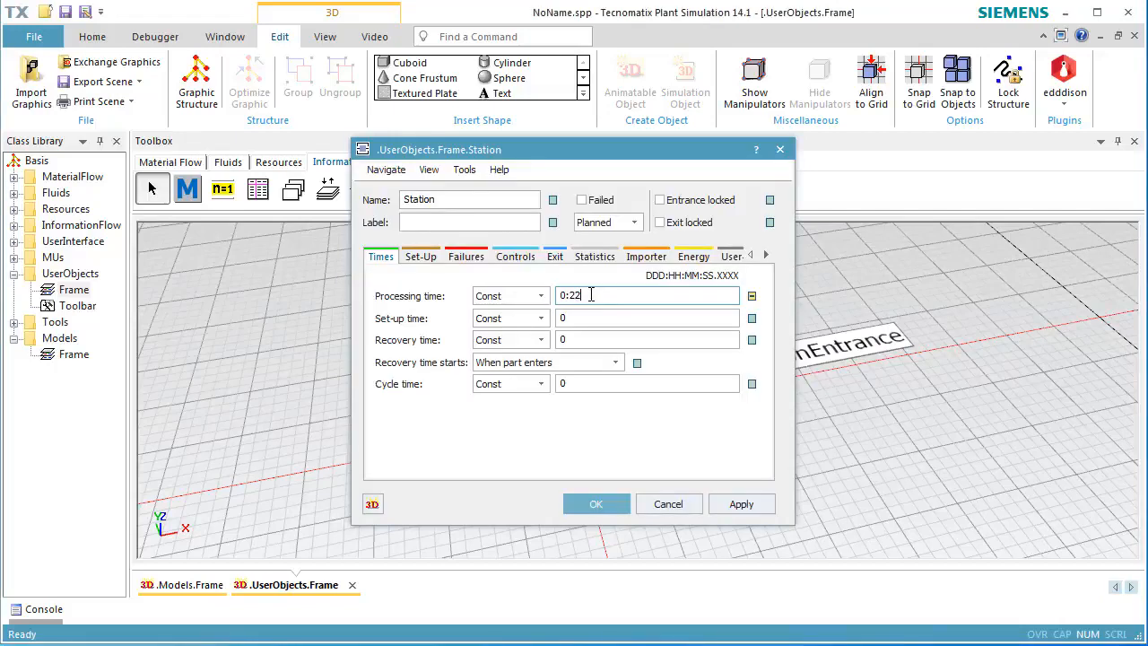
pyautogui.click(599, 338)
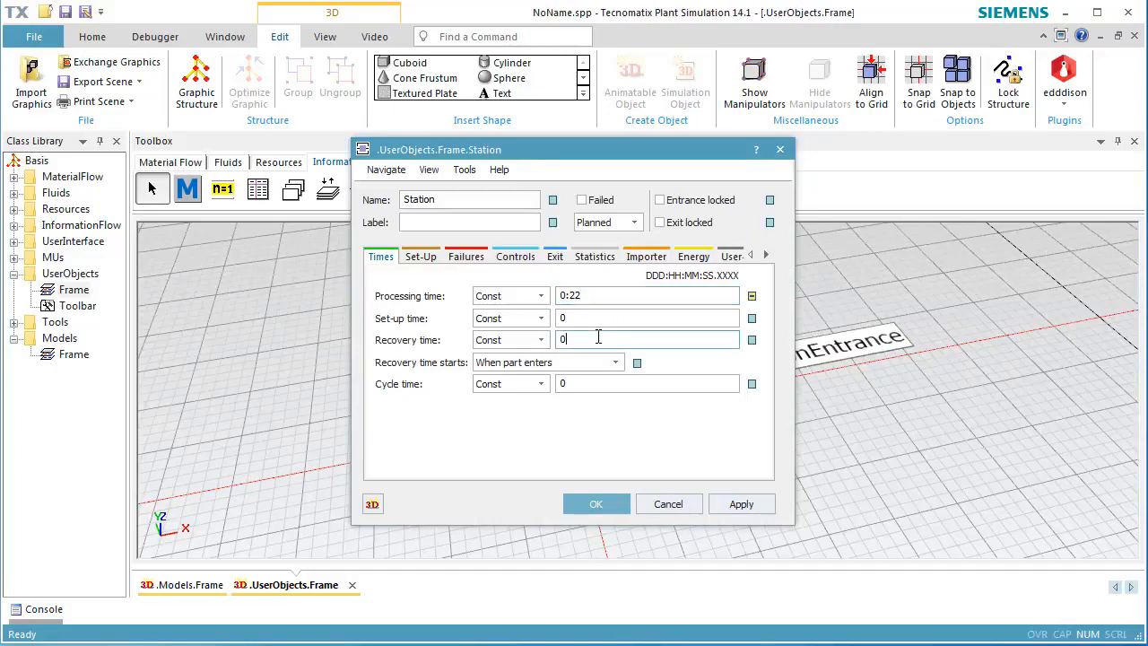
pyautogui.write('5')
pyautogui.click(597, 362)
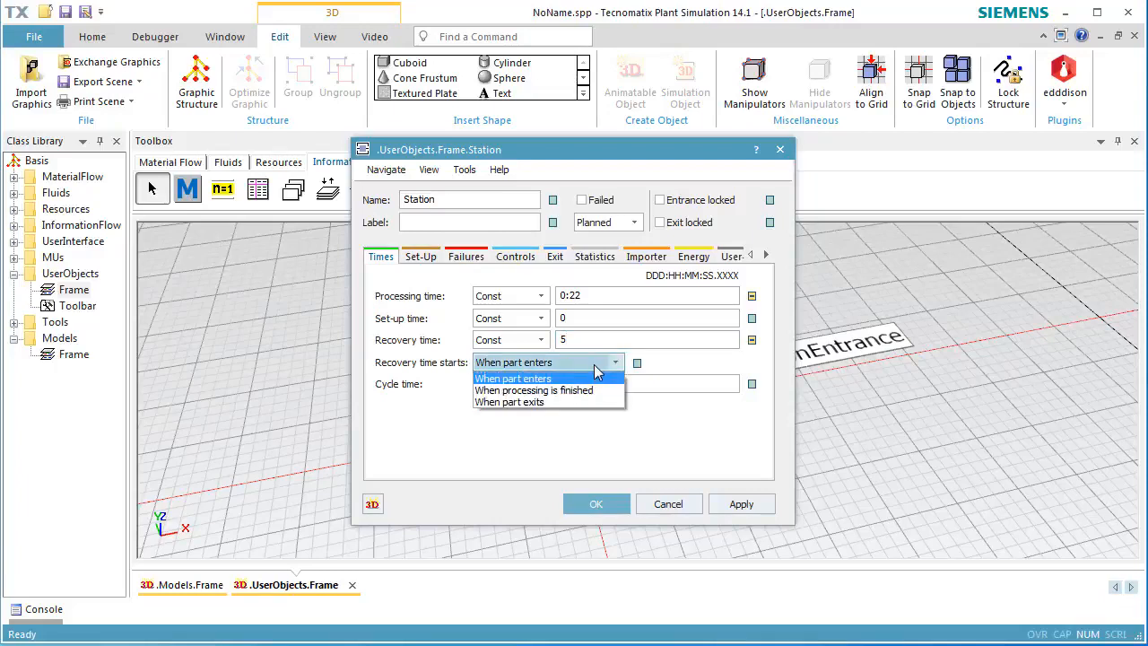
pyautogui.click(591, 401)
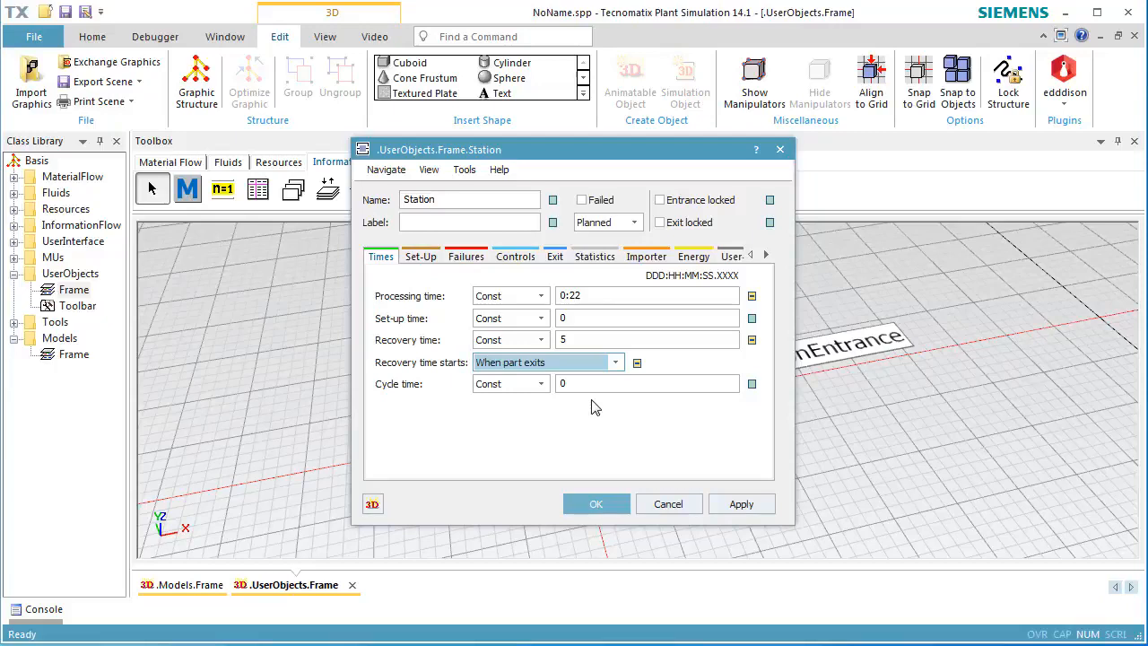
# Assign the onEntrance method as the Station's entrance control and confirm the dialog.
pyautogui.click(515, 256)
pyautogui.click(518, 284)
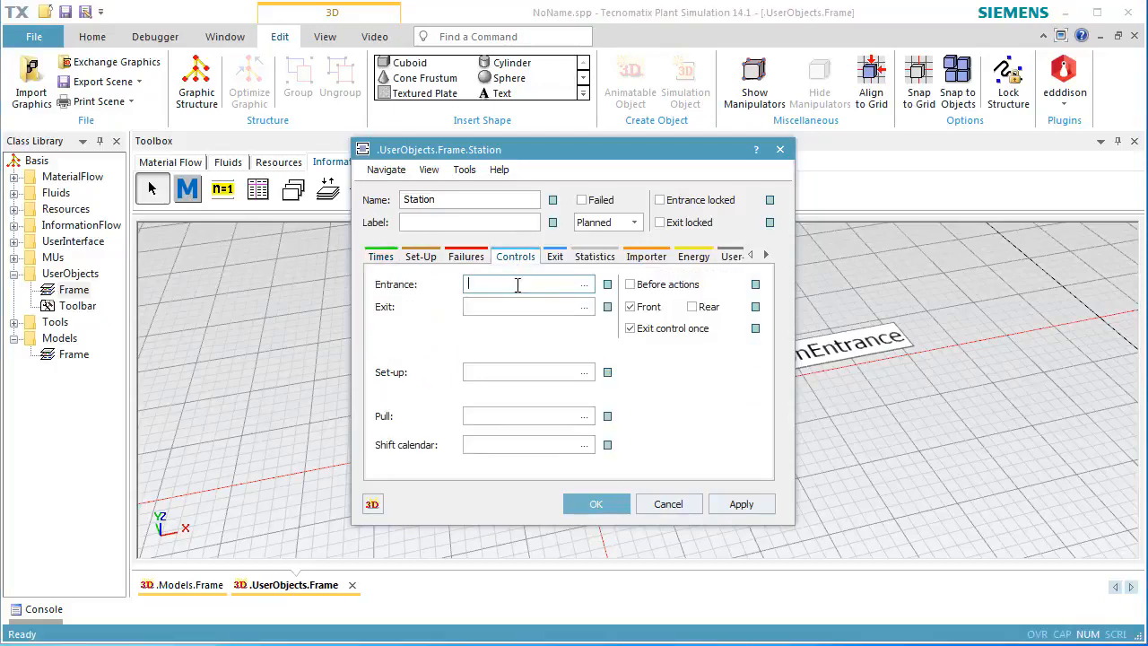
pyautogui.click(584, 284)
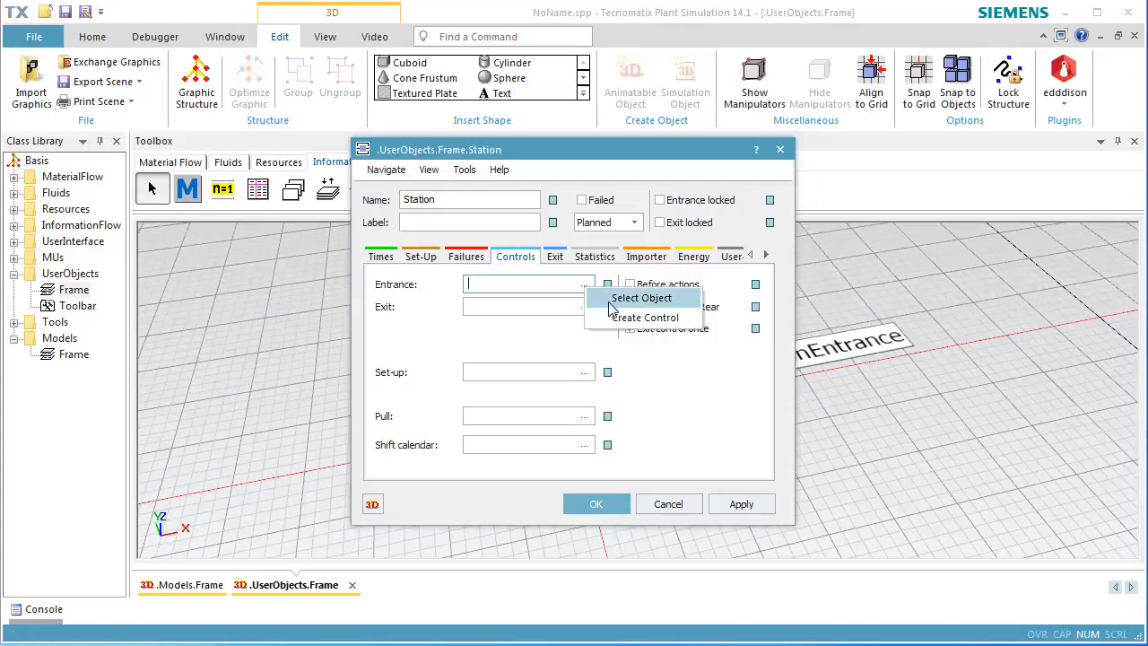
pyautogui.click(610, 303)
pyautogui.click(499, 219)
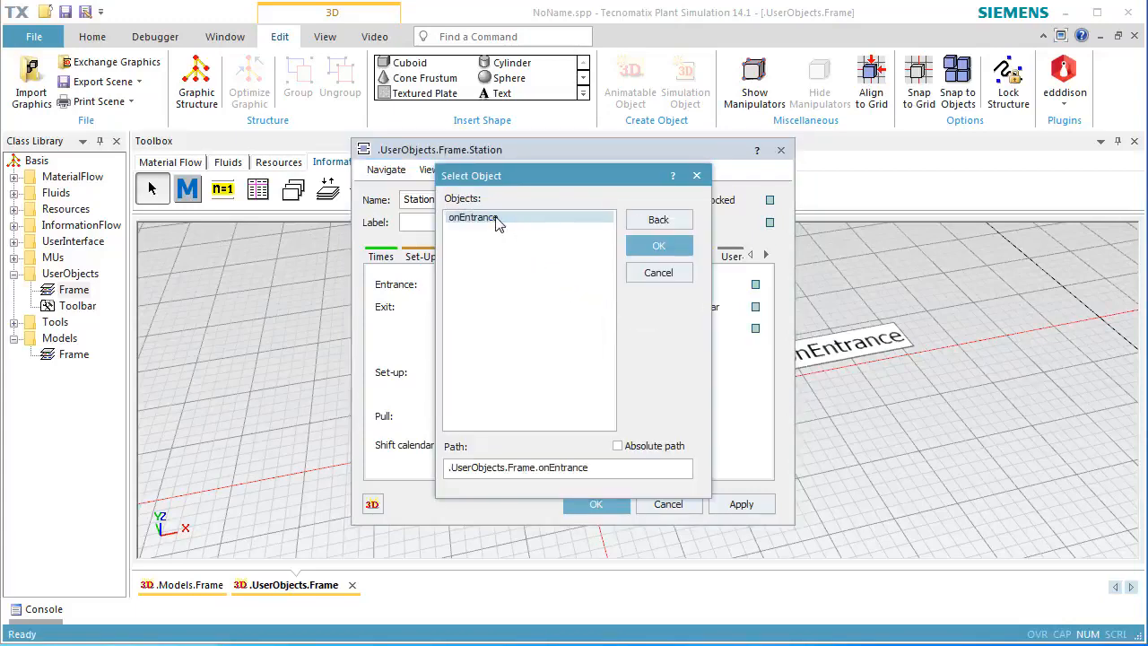
pyautogui.click(655, 247)
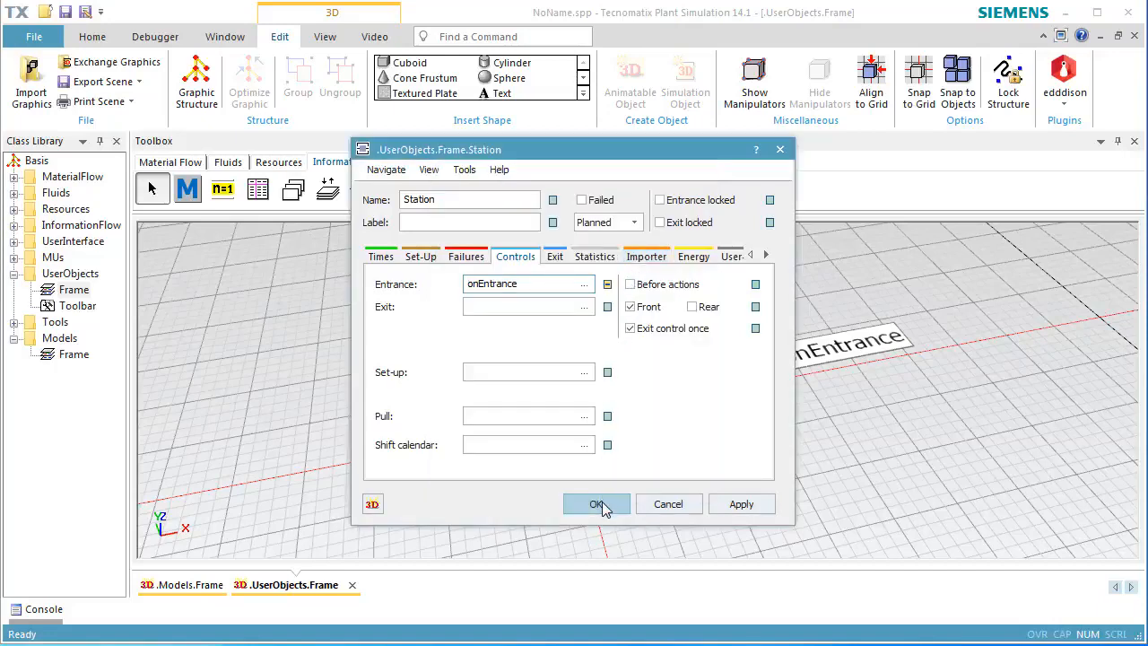
pyautogui.click(599, 505)
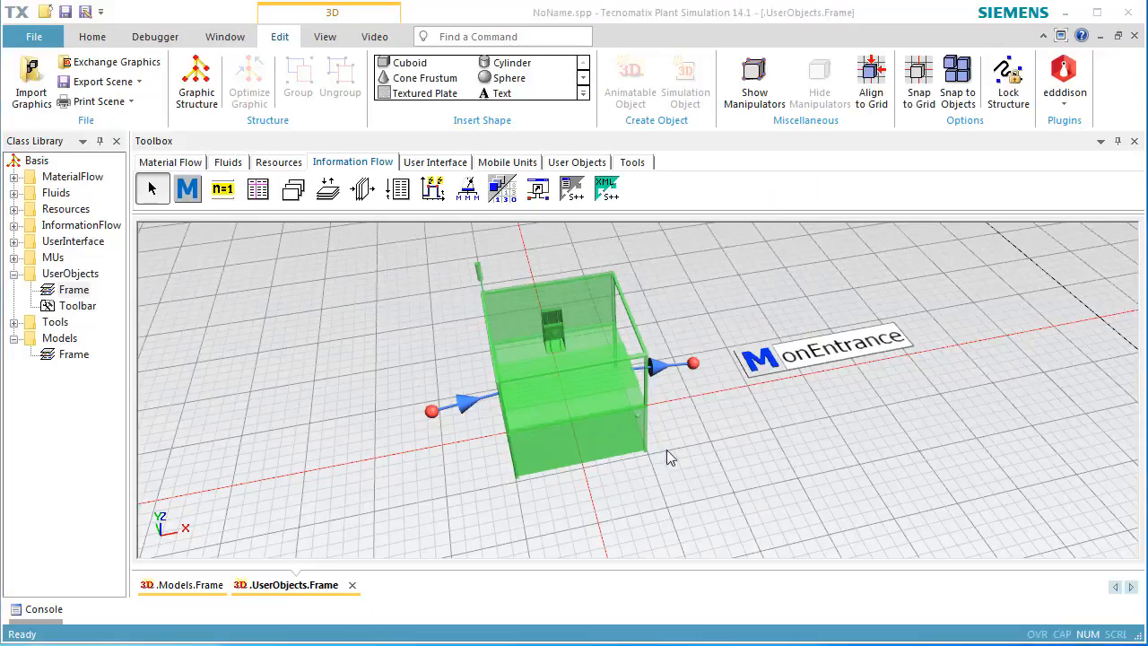
# Open onEntrance and write an is3Dopen and animIcon condition declaring animations as the ToolHolder's selfAnimations from Station._3D.
pyautogui.doubleClick(793, 363)
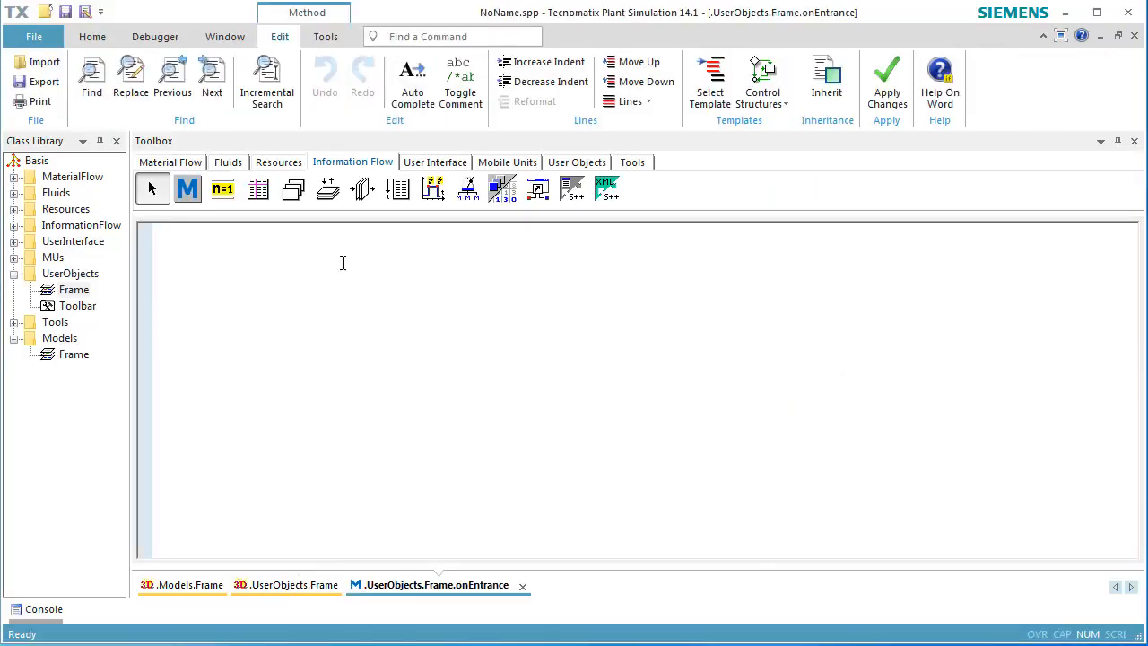
pyautogui.write('if is3Dop')
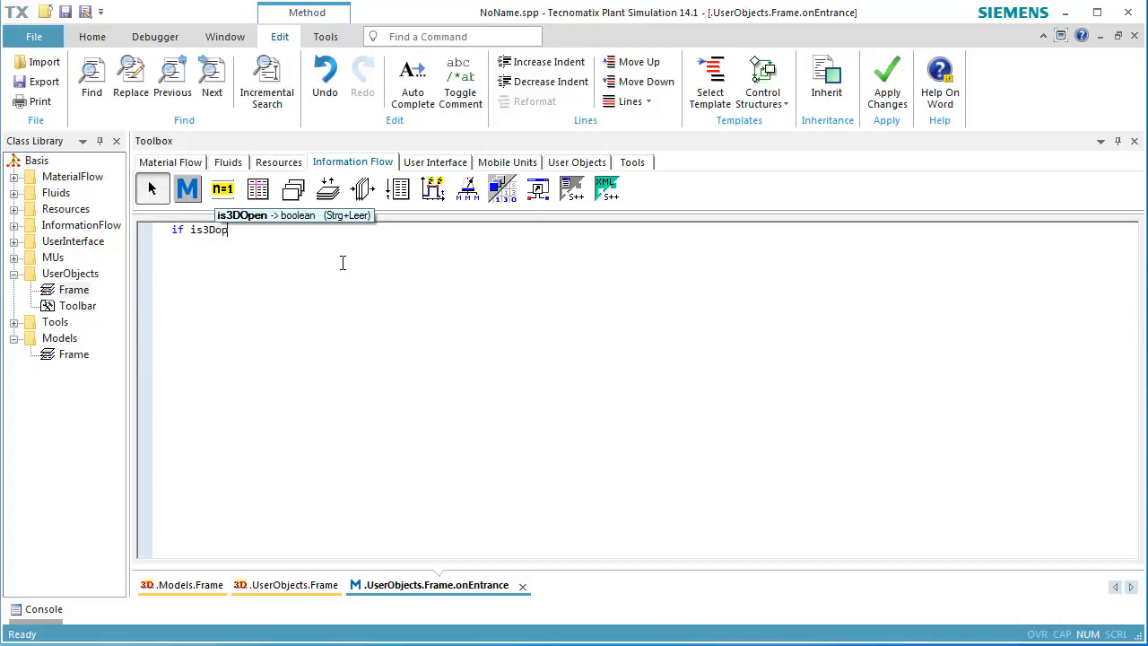
pyautogui.write('en and ani')
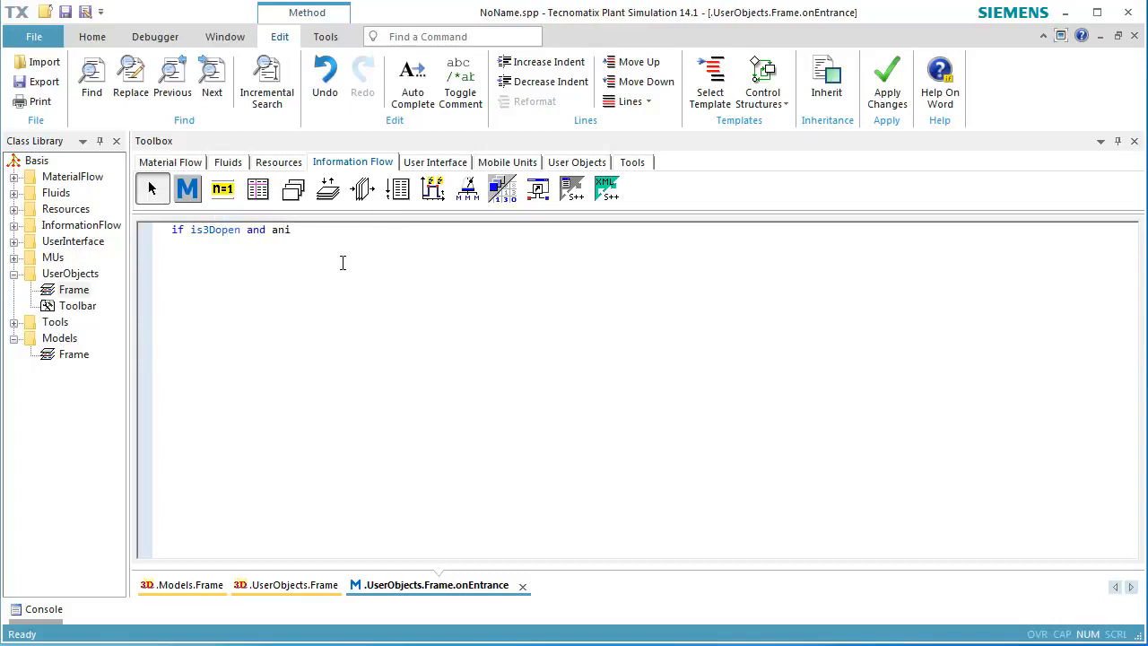
pyautogui.write('mIcon')
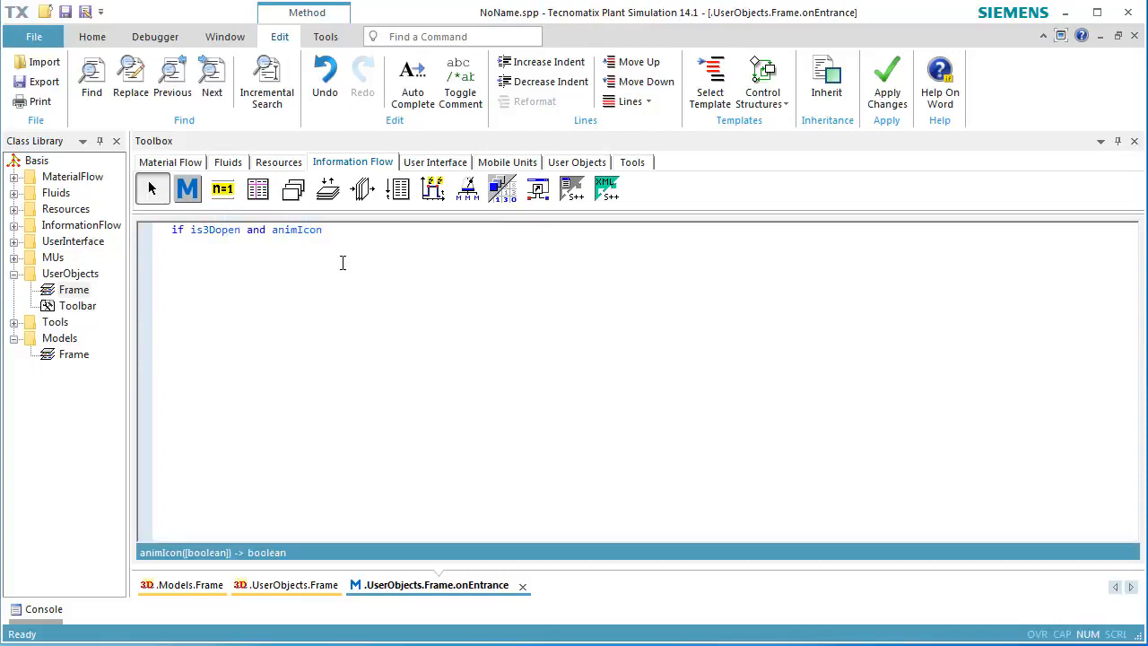
pyautogui.write('(var animations : any := S')
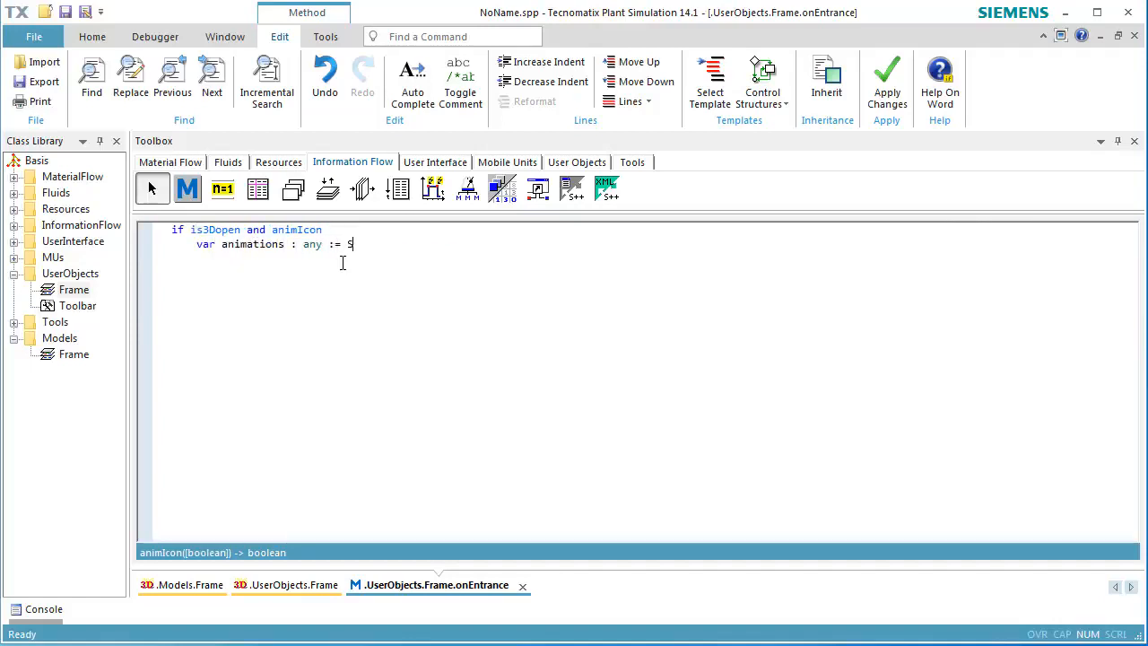
pyautogui.write('tation._3D.getObject("ToolHolder"')
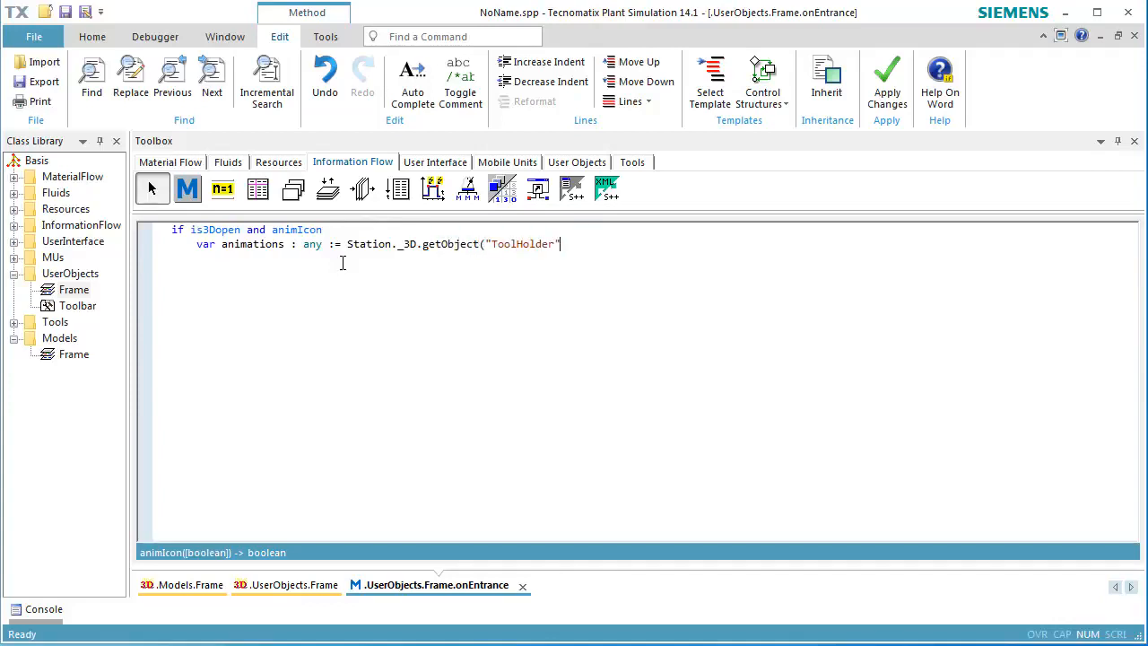
pyautogui.write(').selfAnimations')
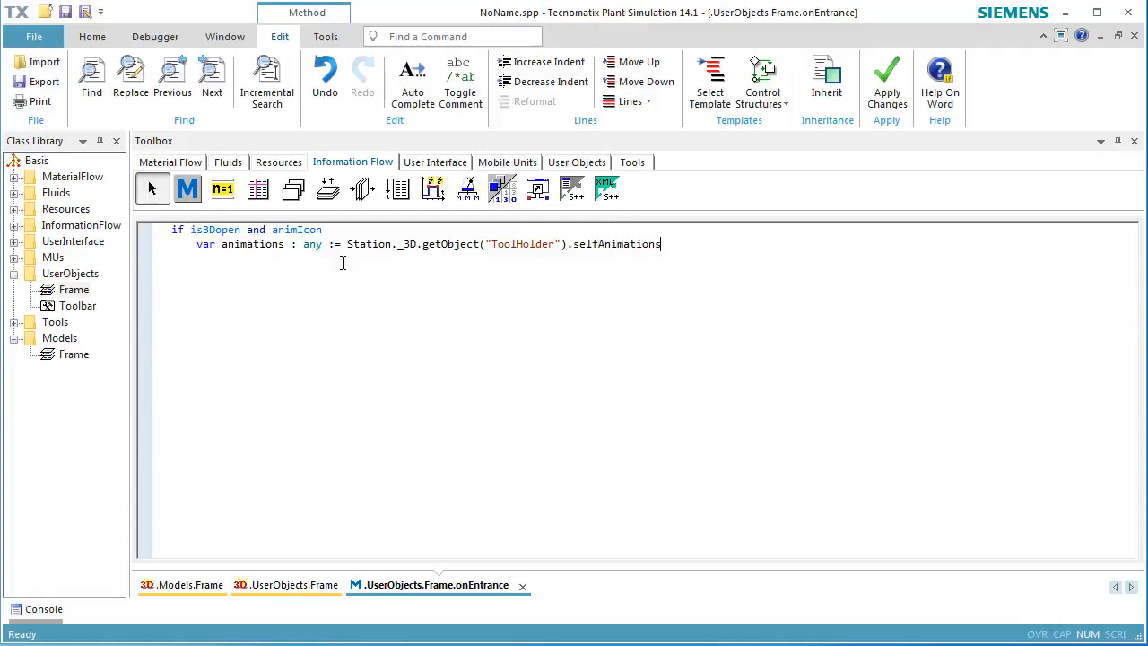
pyautogui.write('animation.resetAnimation')
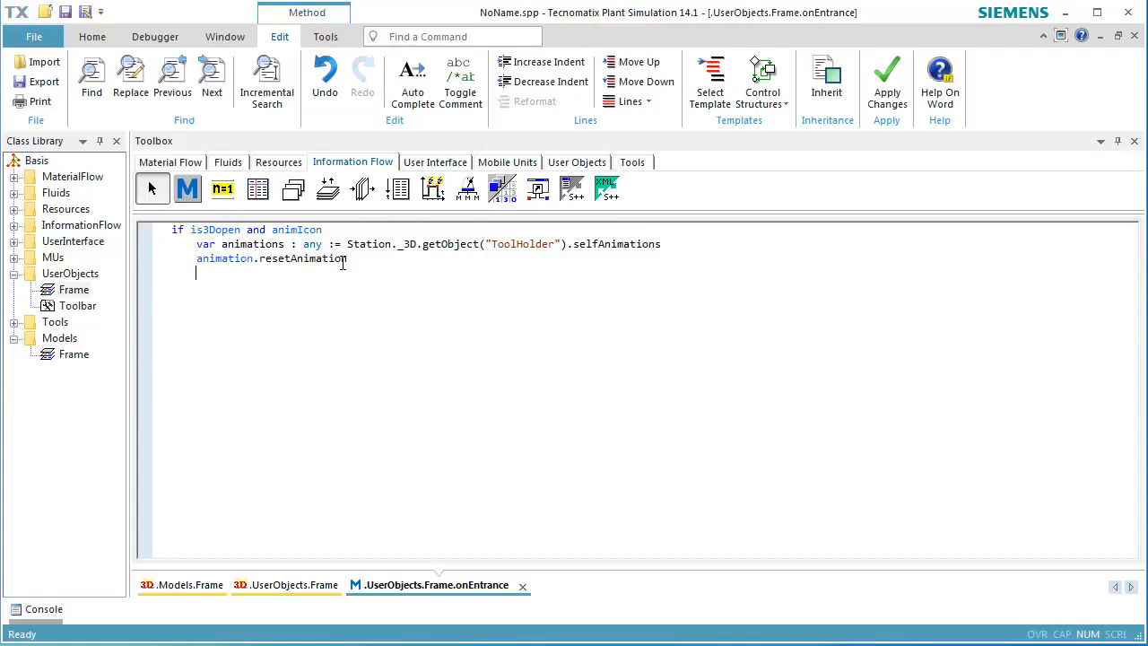
# Complete the first block to reset the animations, schedule the left animation, play it, and close with end.
pyautogui.press('Return')
pyautogui.write('animations.left.schedule')
pyautogui.click(253, 259)
pyautogui.write('s')
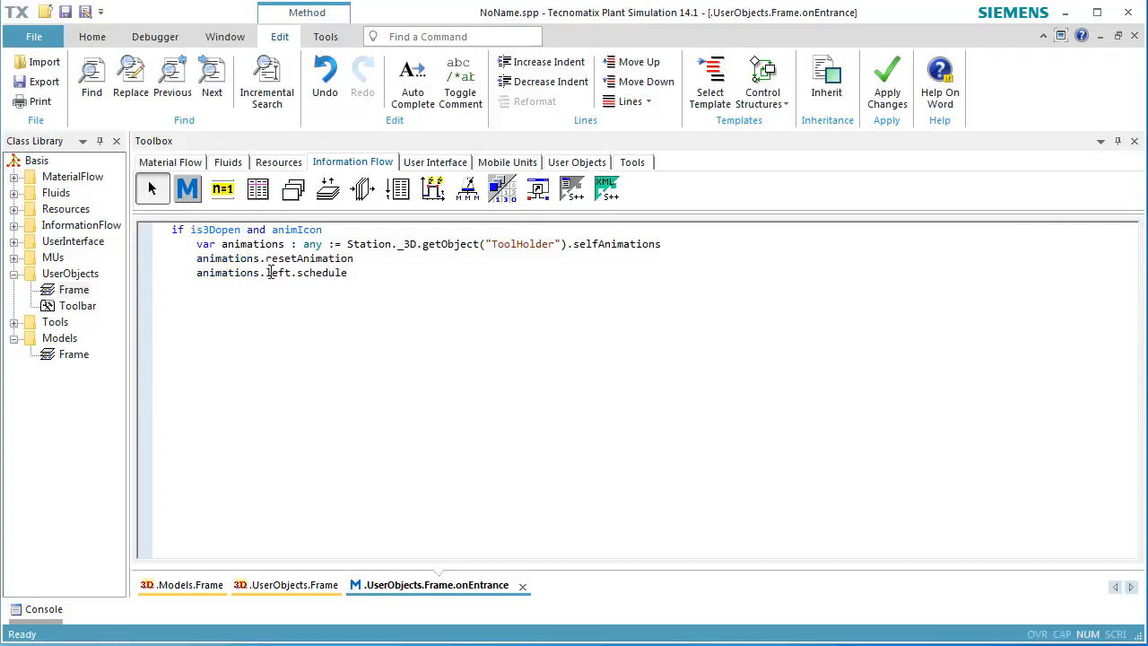
pyautogui.click(372, 274)
pyautogui.press('Return')
pyautogui.write('animations.play ')
pyautogui.write('end')
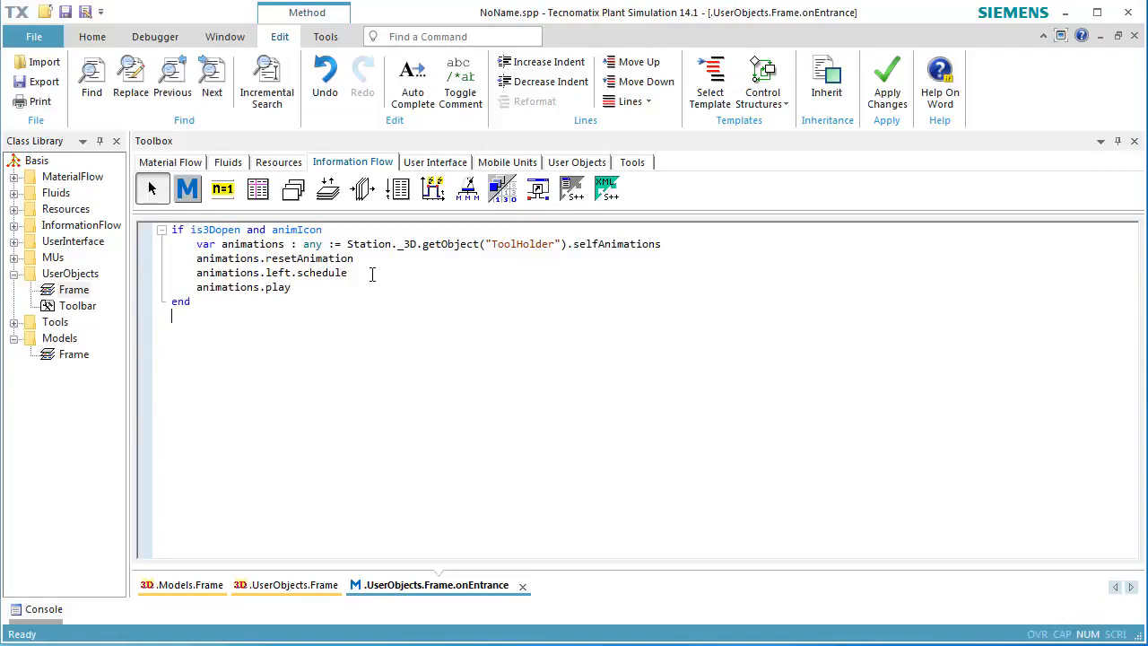
# Add a wait 1 statement and begin a second is3Dopen and animIcon condition.
pyautogui.press('Return')
pyautogui.press('Return')
pyautogui.write('wait 1')
pyautogui.press('Return')
pyautogui.press('Return')
pyautogui.write('if is3Dopen and animIcon(')
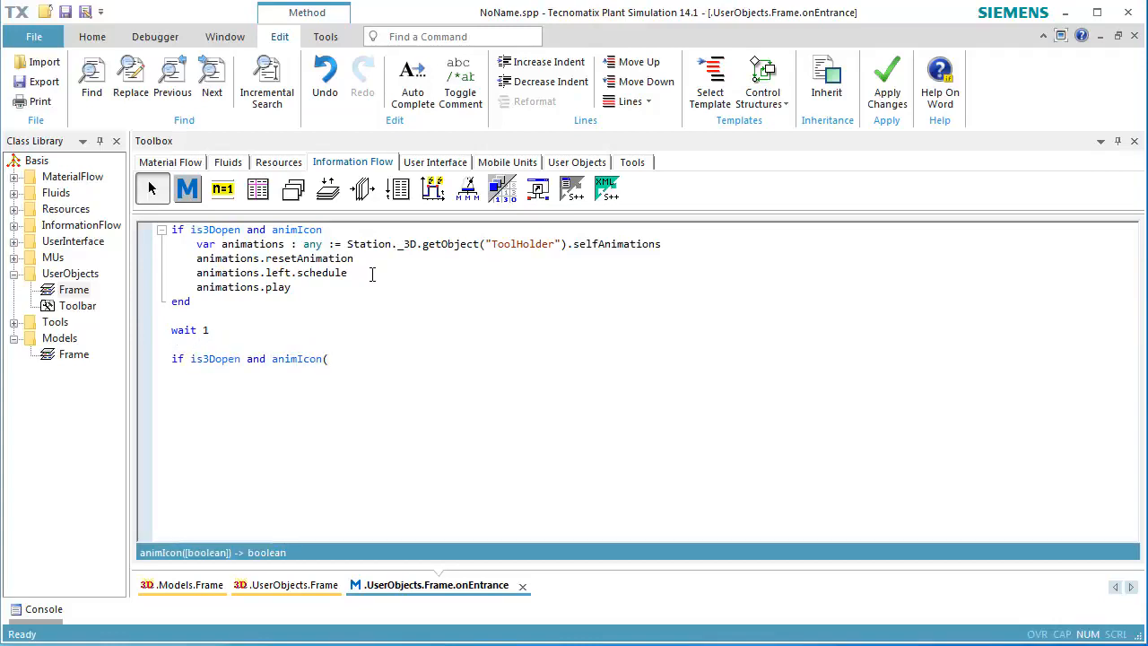
pyautogui.press('BackSpace')
pyautogui.press('Return')
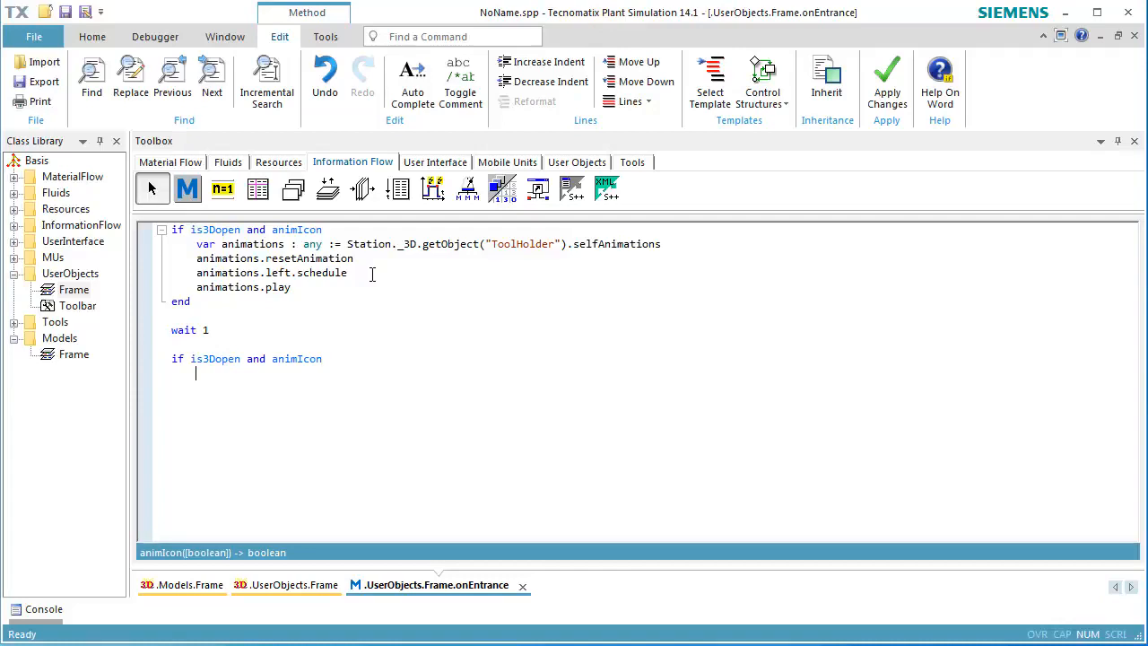
# Fill the second block to reset the animations, schedule the right animation and play it, closing with end.
pyautogui.write('animations.resetAnimation     ')
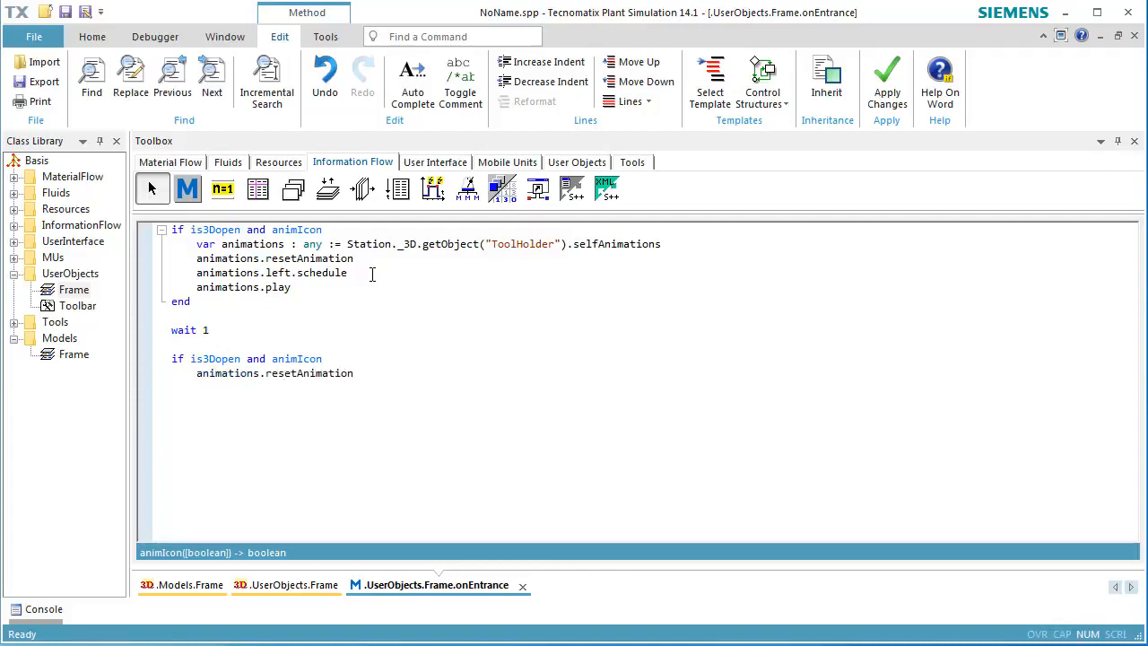
pyautogui.write('animations.right.schedule     ')
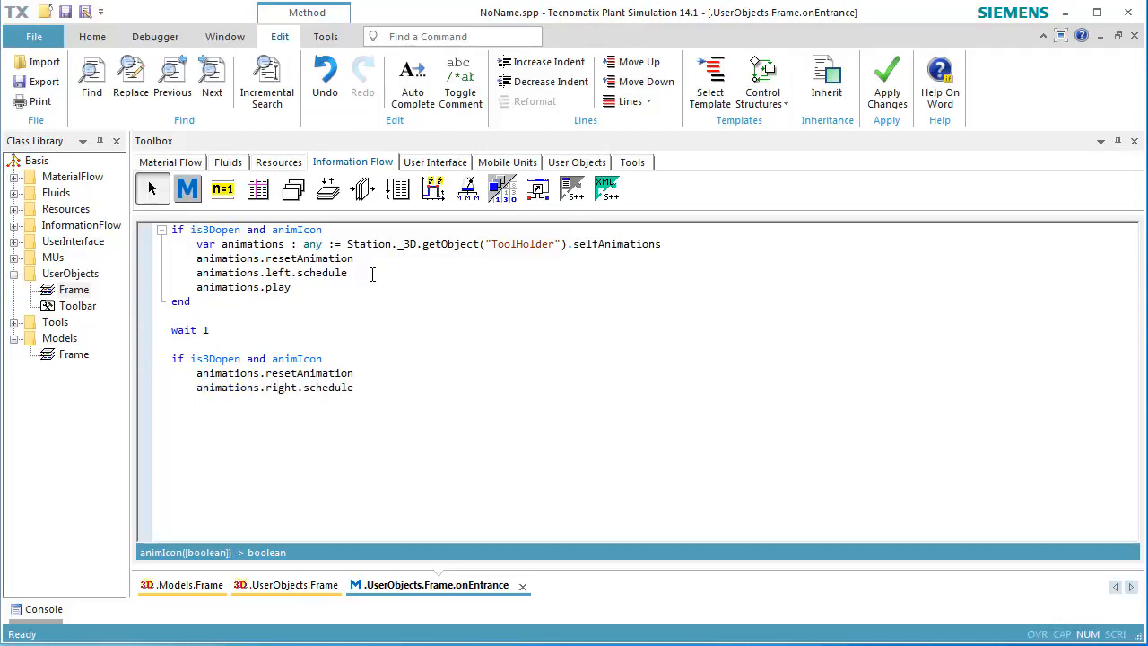
pyautogui.write('animations.play')
pyautogui.press('Return')
pyautogui.write('end')
pyautogui.press('Return')
# Add wait 20 and a third condition block resetting animations, scheduling the Middle animation, playing it and ending.
pyautogui.write('wait 20  ')
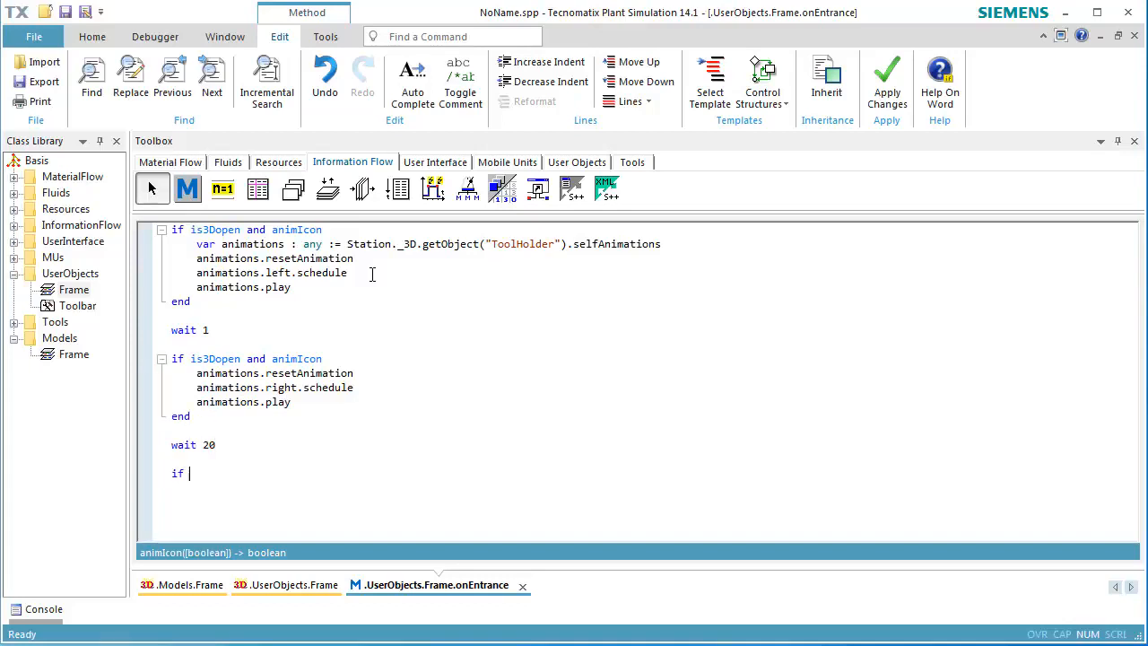
pyautogui.write('if is3Dopen and animIcon')
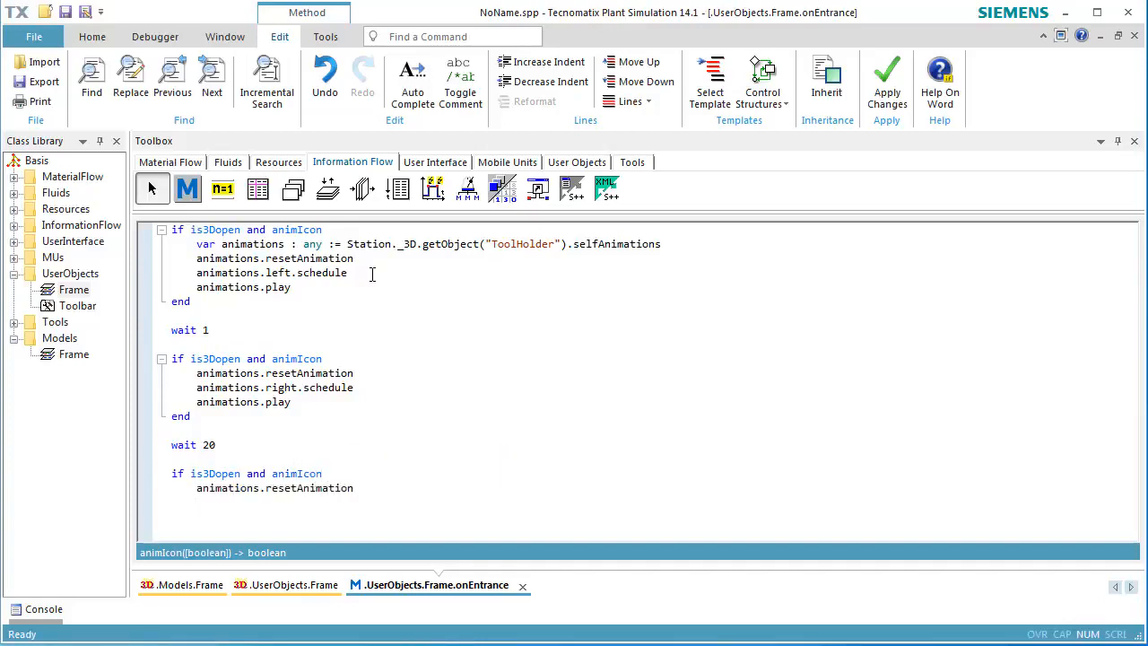
pyautogui.write('ions.')
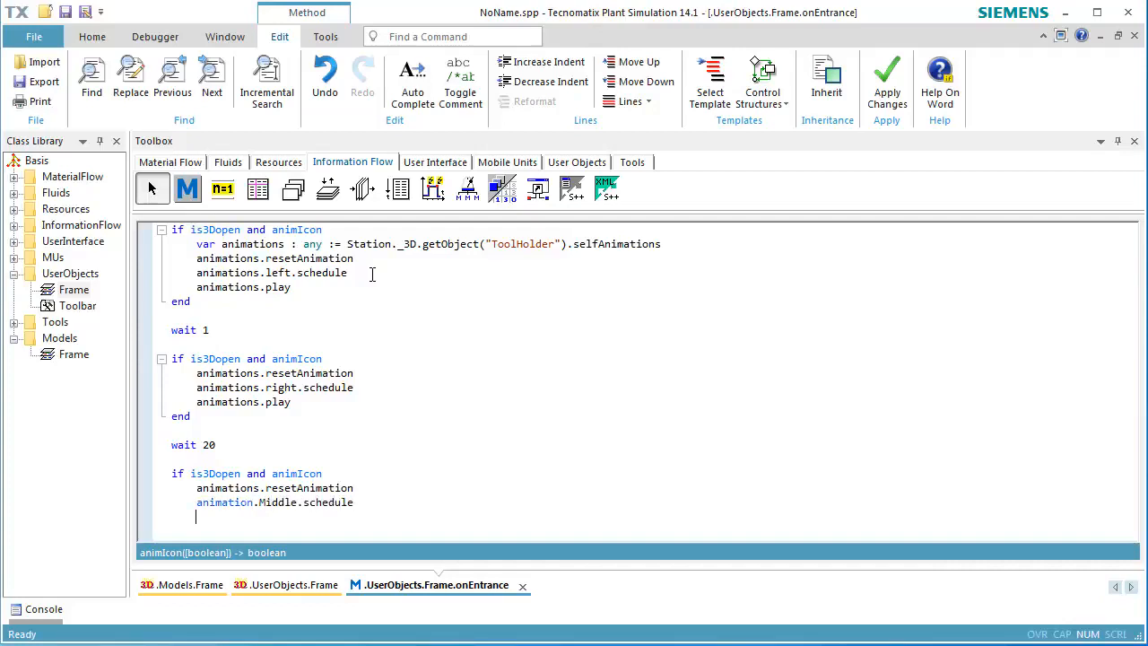
pyautogui.write('s')
pyautogui.press('End')
pyautogui.press('Return')
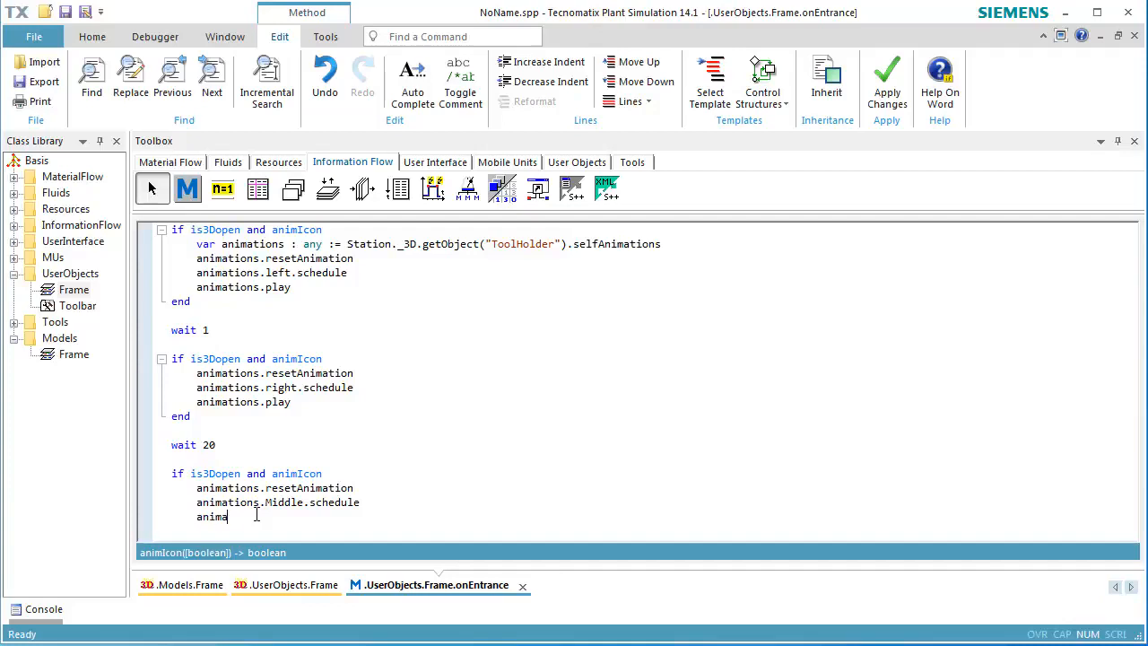
pyautogui.write('end')
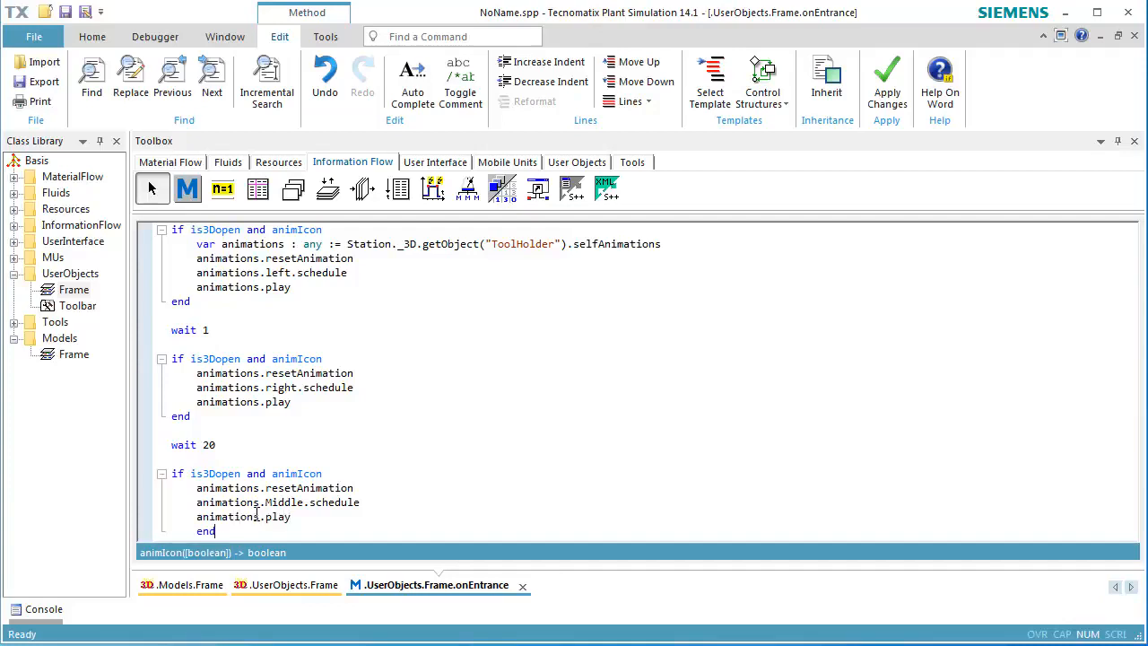
# Append a final wait 1 statement and apply the method's changes.
pyautogui.press('Return')
pyautogui.write('wait 1')
pyautogui.press('Return')
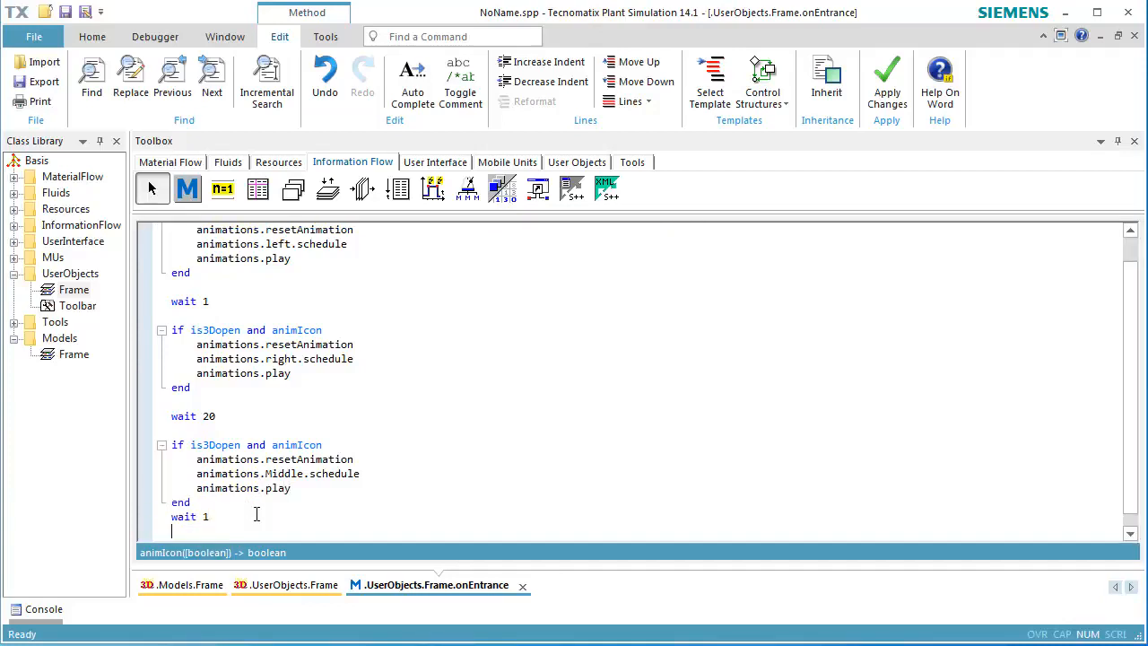
pyautogui.click(884, 84)
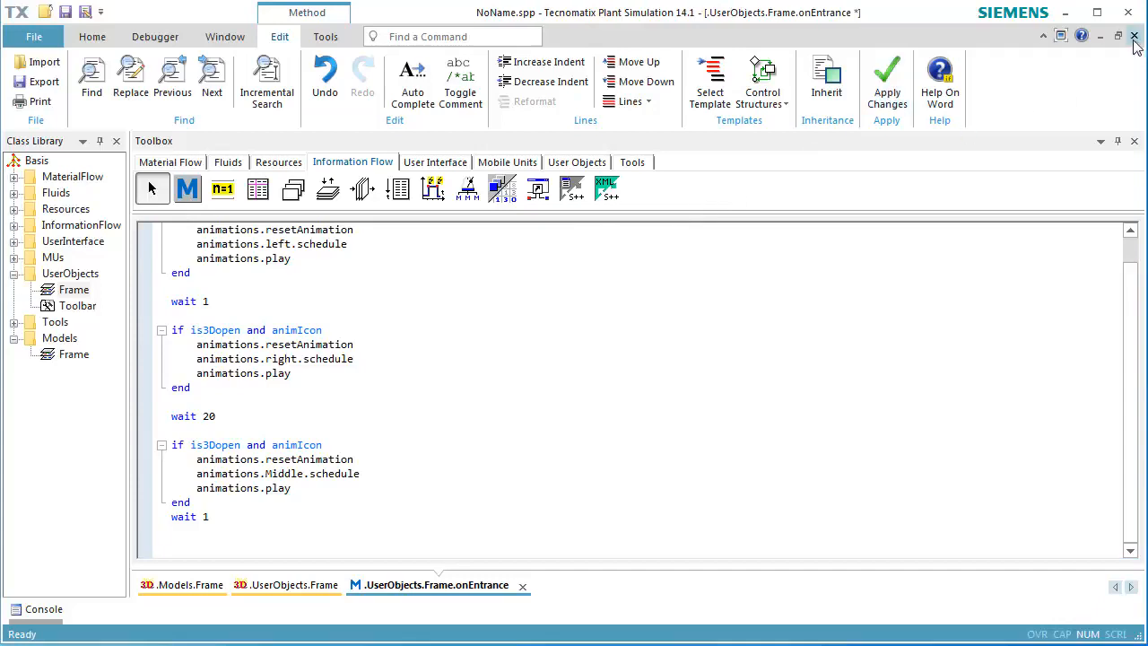
pyautogui.press('F7')
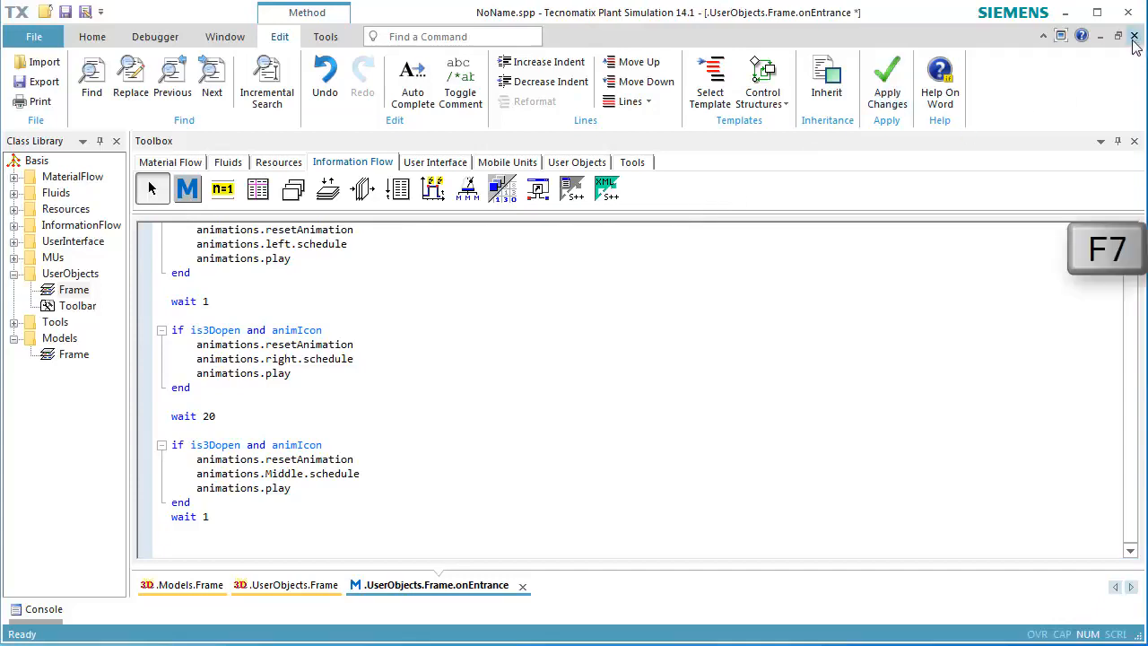
# Close the method editor and rename the user-defined frame in the class library to MyStation.
pyautogui.click(1134, 38)
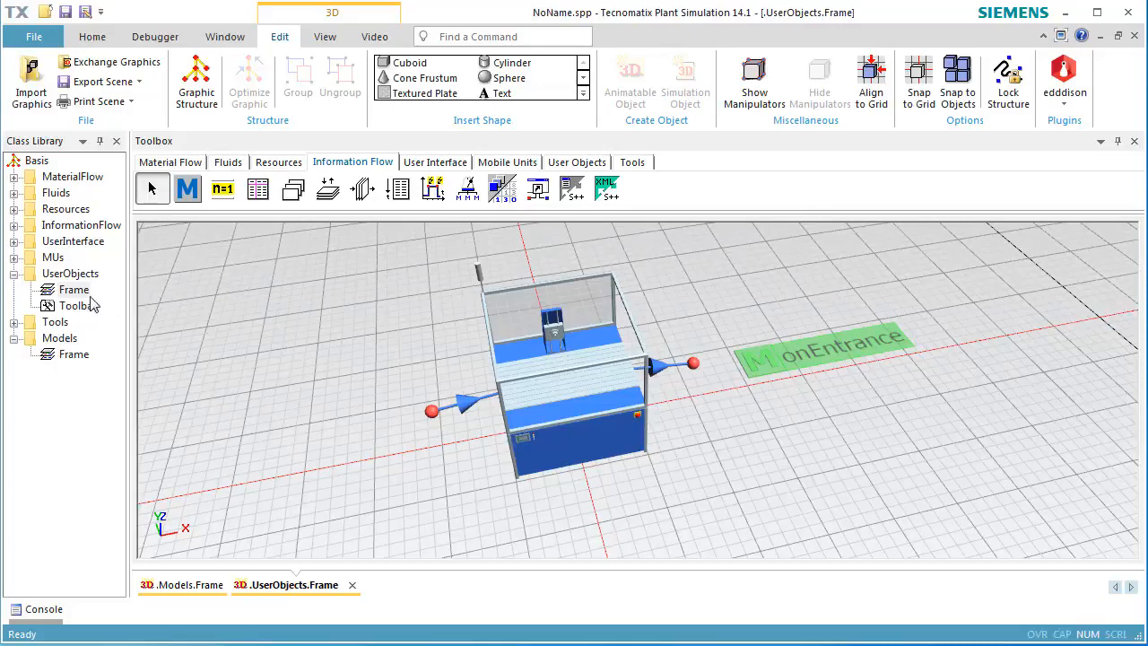
pyautogui.press('F2')
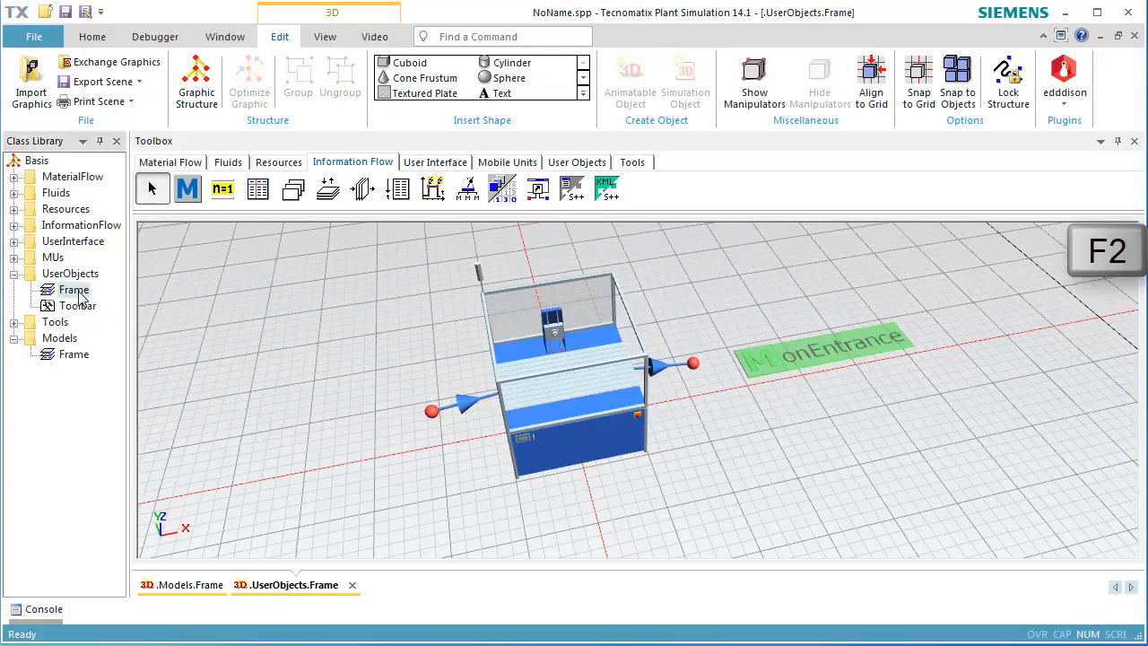
pyautogui.write('MyStation')
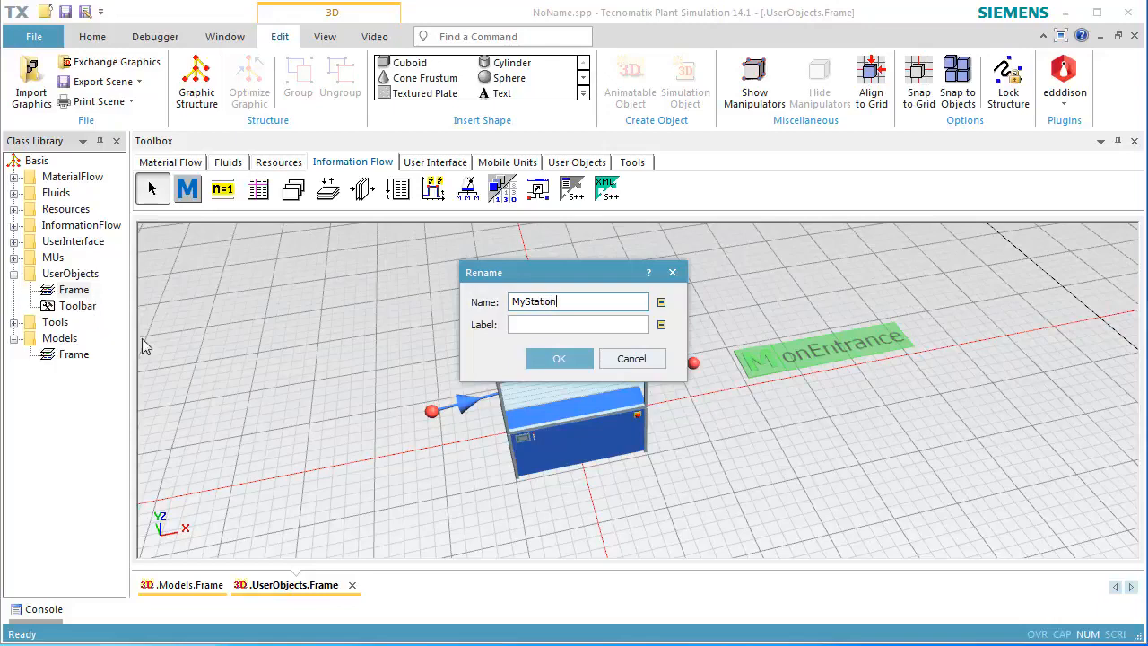
pyautogui.click(541, 360)
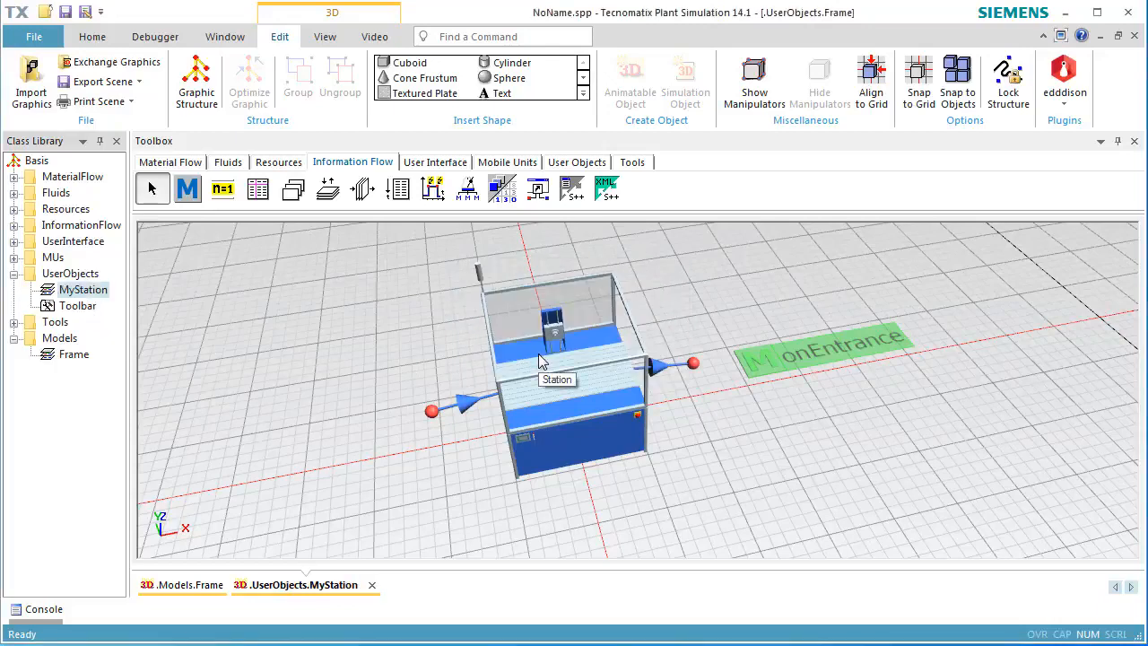
# Close the MyStation frame and insert a Source into the Models frame near its lower left.
pyautogui.click(1133, 36)
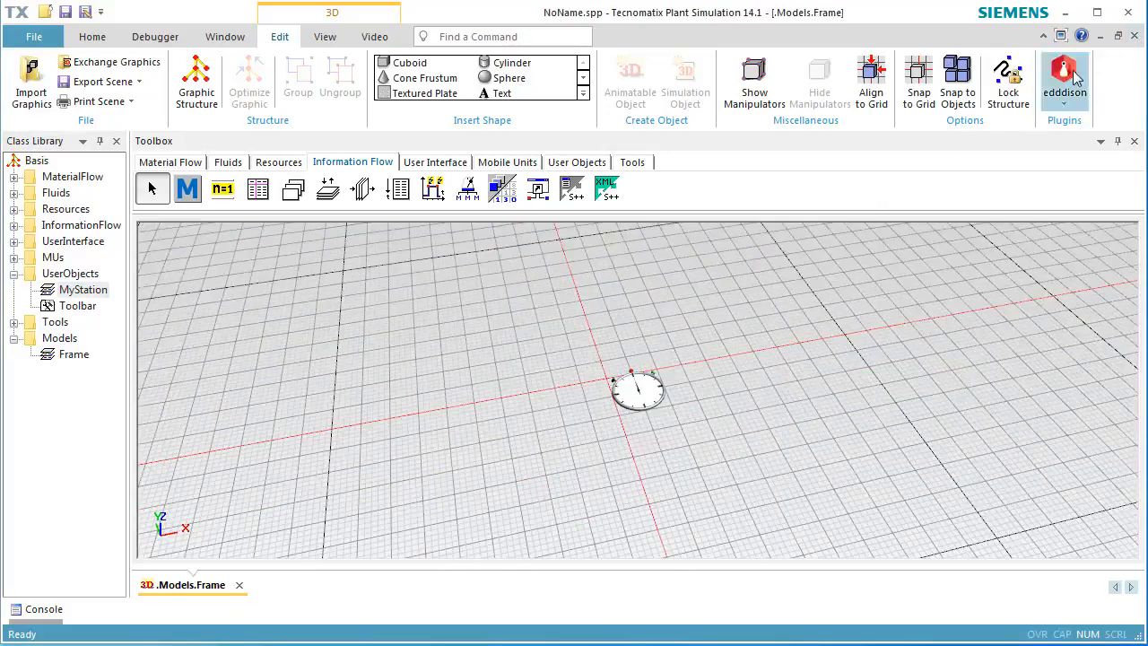
pyautogui.click(192, 170)
pyautogui.click(328, 188)
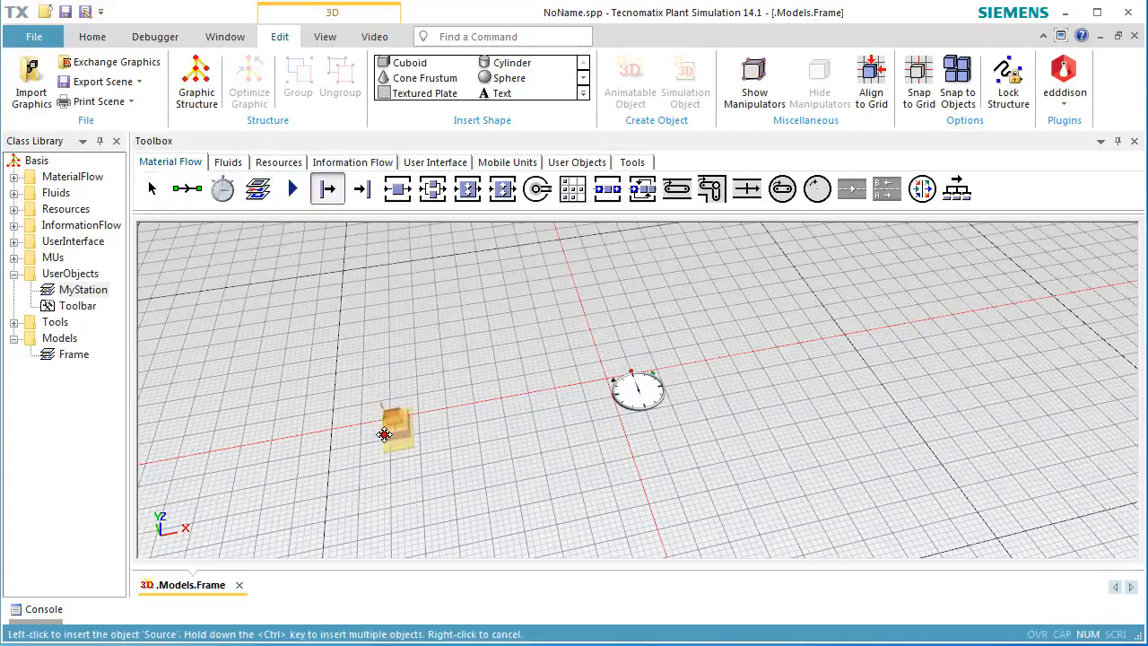
pyautogui.click(397, 503)
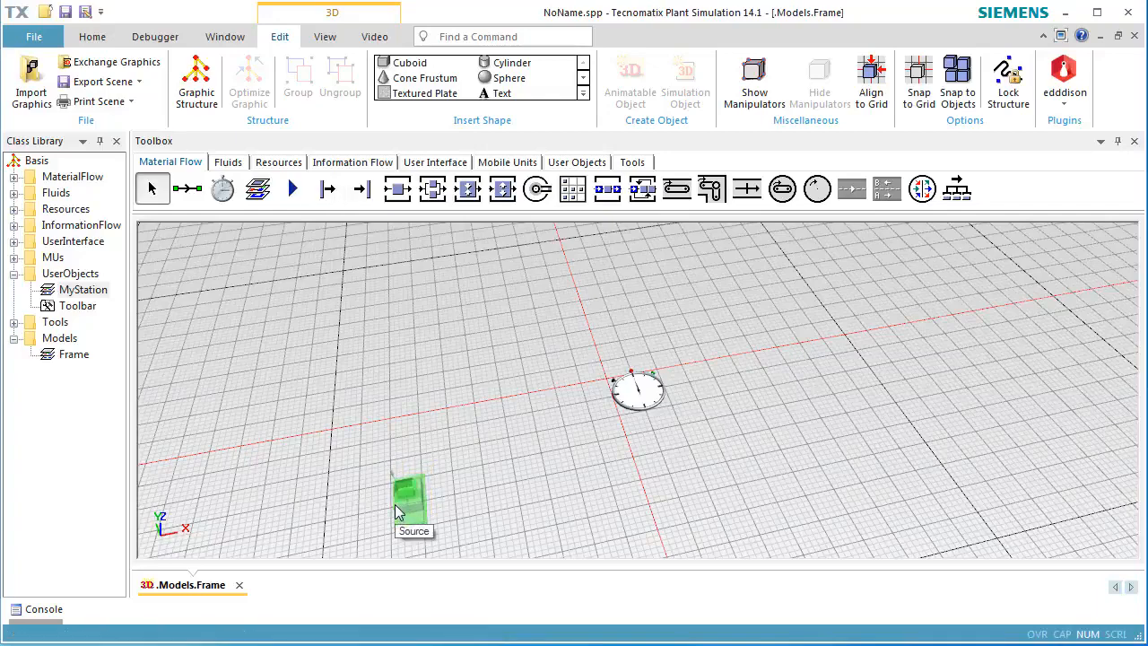
pyautogui.click(91, 295)
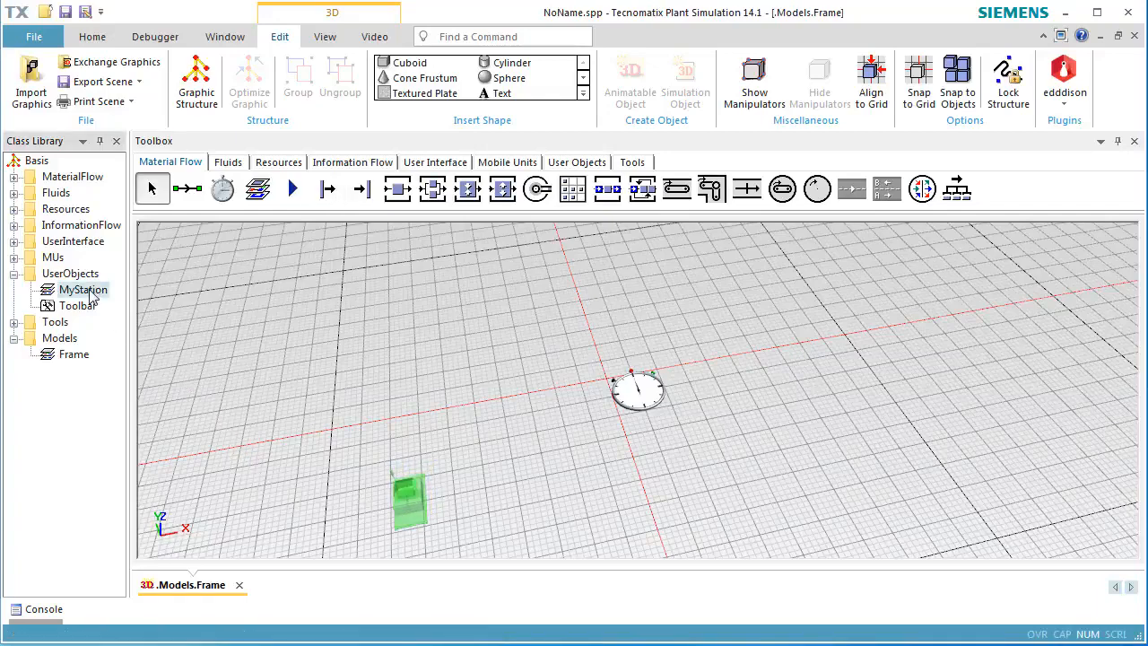
# Add MyStation to the Material Flow toolbox and insert three MyStation objects in a row after the Source.
pyautogui.moveTo(93, 296); pyautogui.dragTo(997, 197)
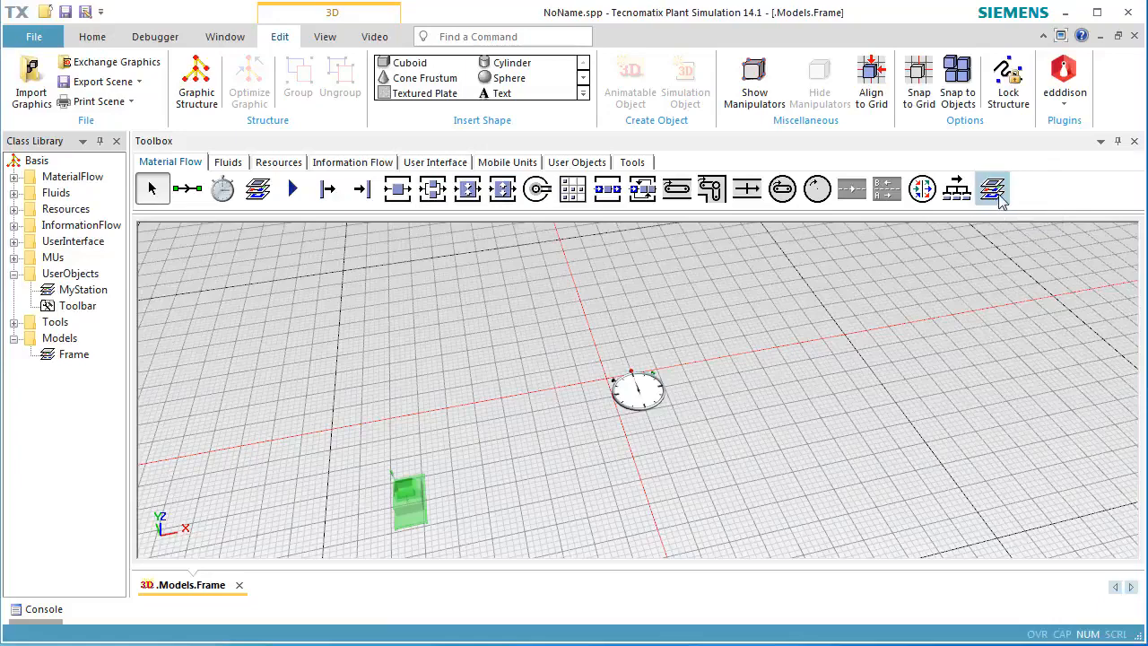
pyautogui.click(993, 190)
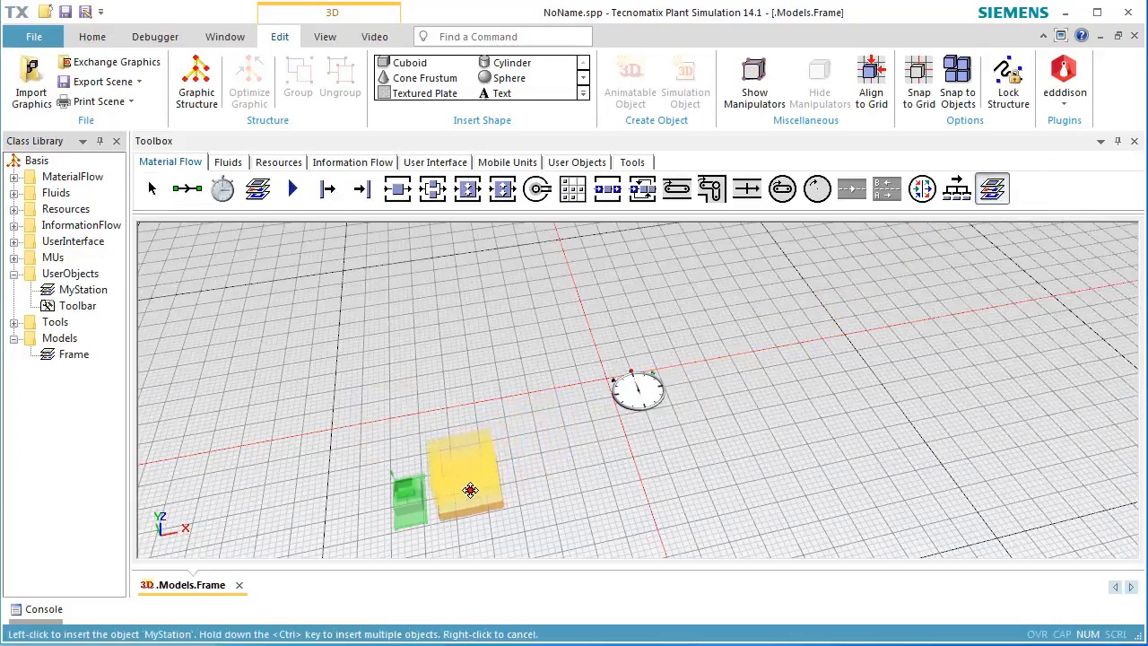
pyautogui.keyDown('ctrl'); pyautogui.click(461, 491); pyautogui.keyUp('ctrl')
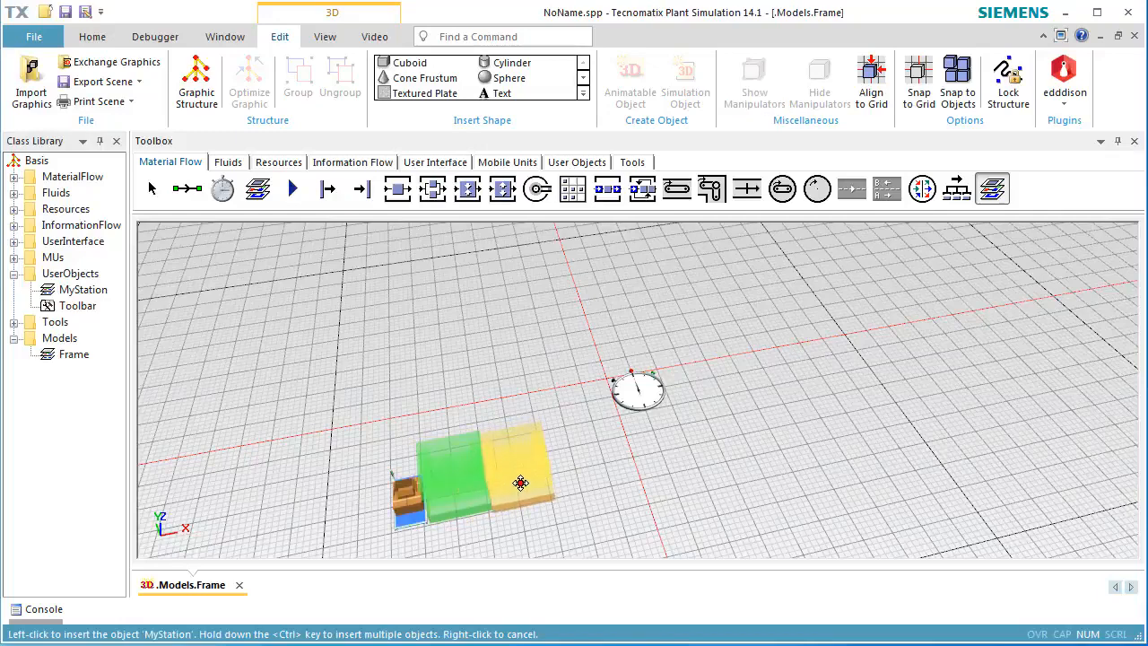
pyautogui.keyDown('ctrl'); pyautogui.click(530, 476); pyautogui.keyUp('ctrl')
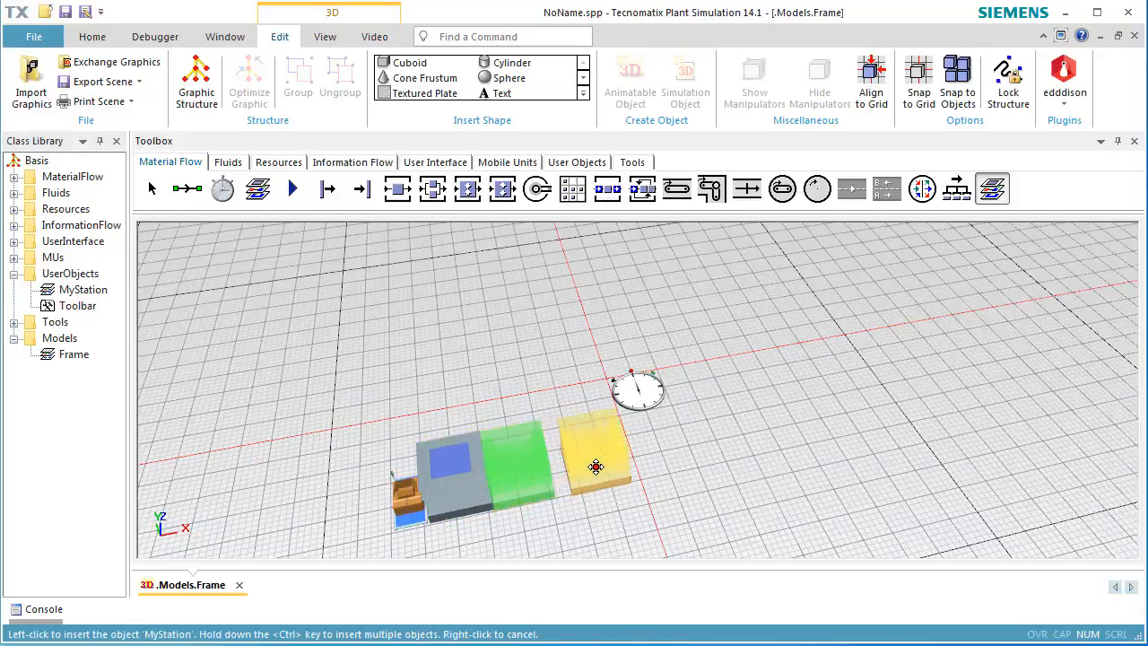
pyautogui.keyDown('ctrl'); pyautogui.click(581, 469); pyautogui.keyUp('ctrl')
pyautogui.rightClick(720, 427)
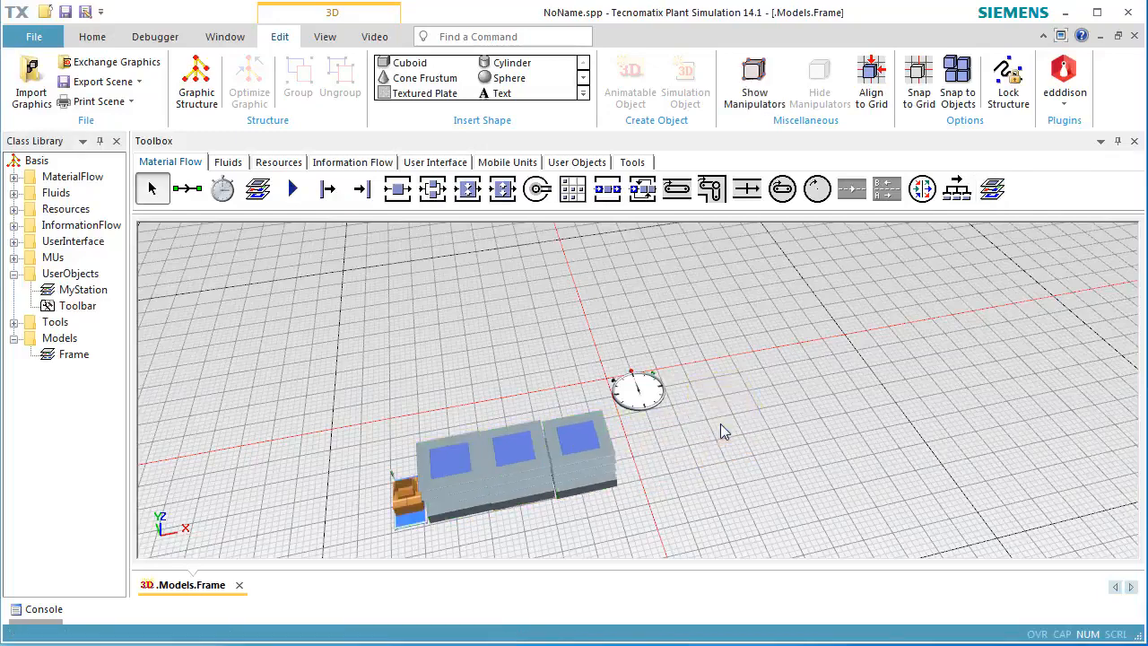
# Insert a Drain at the end of the MyStation row.
pyautogui.click(364, 191)
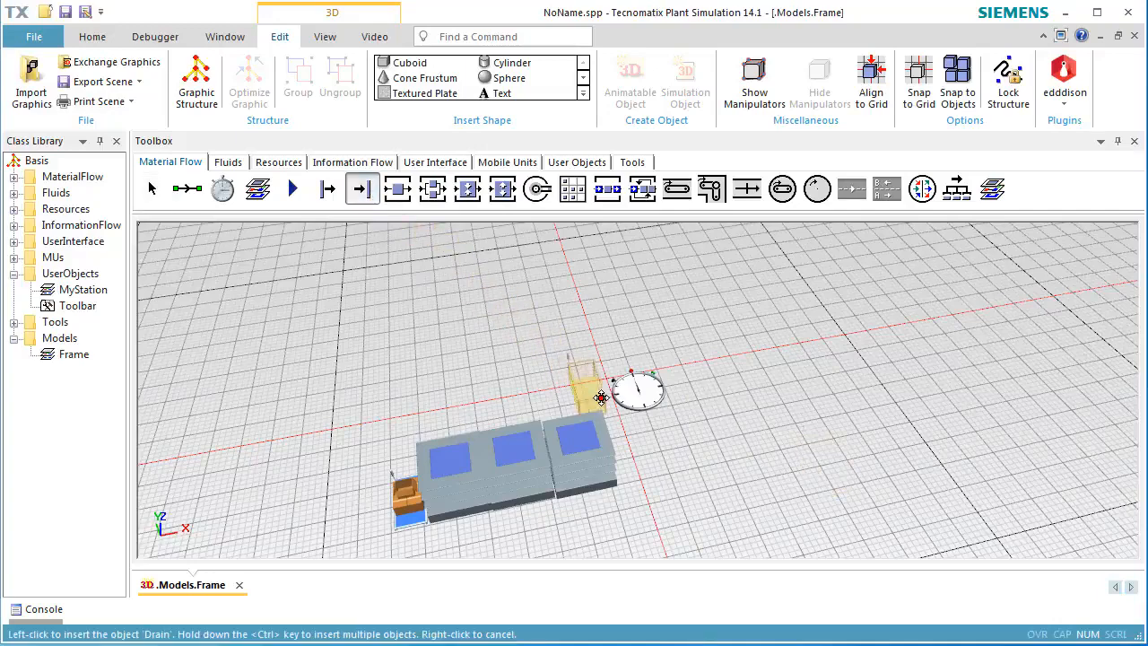
pyautogui.click(638, 458)
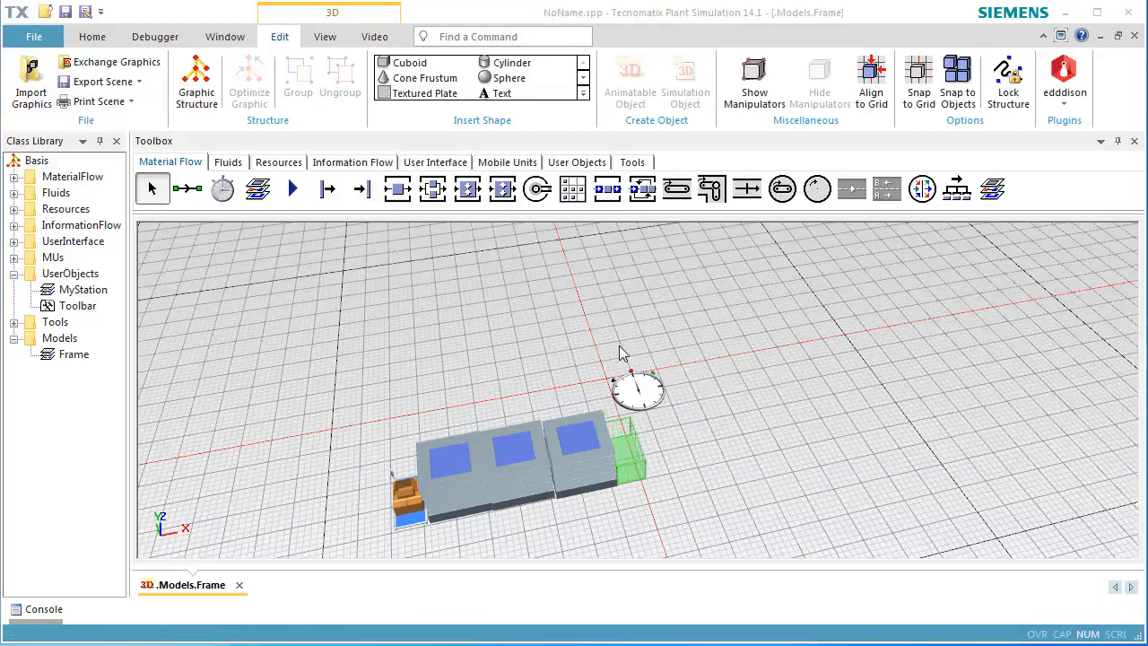
# In the MyStation frame's 3D properties, hide the default and deco graphic groups, enable Show content, and close the frame.
pyautogui.click(90, 292)
pyautogui.doubleClick(94, 296)
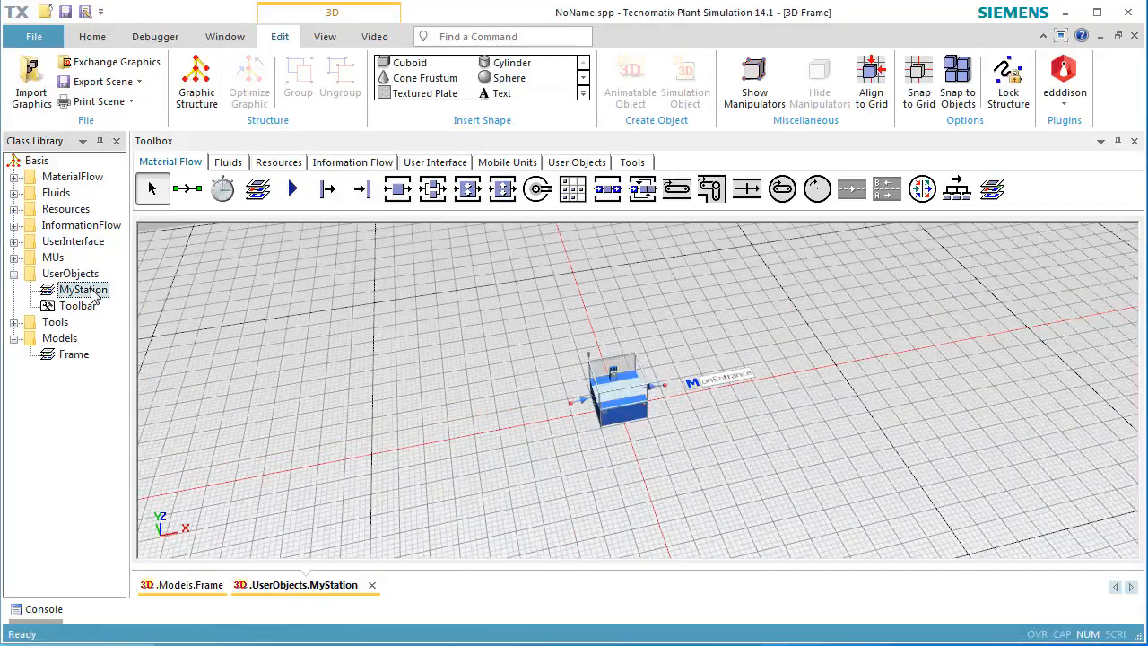
pyautogui.rightClick(773, 314)
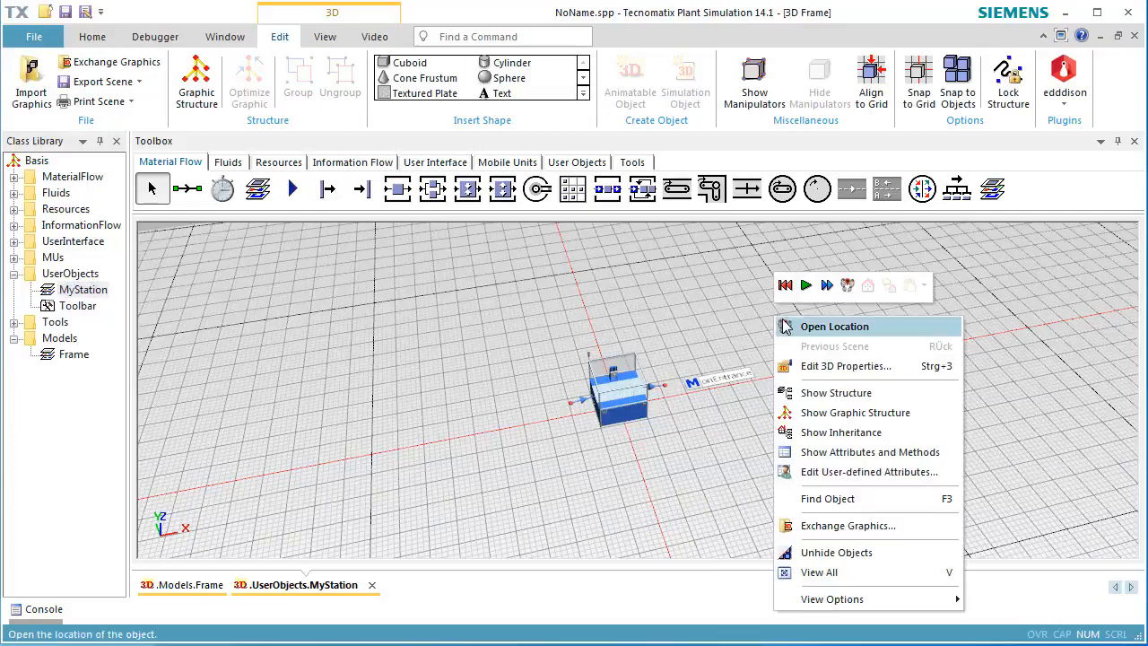
pyautogui.click(804, 367)
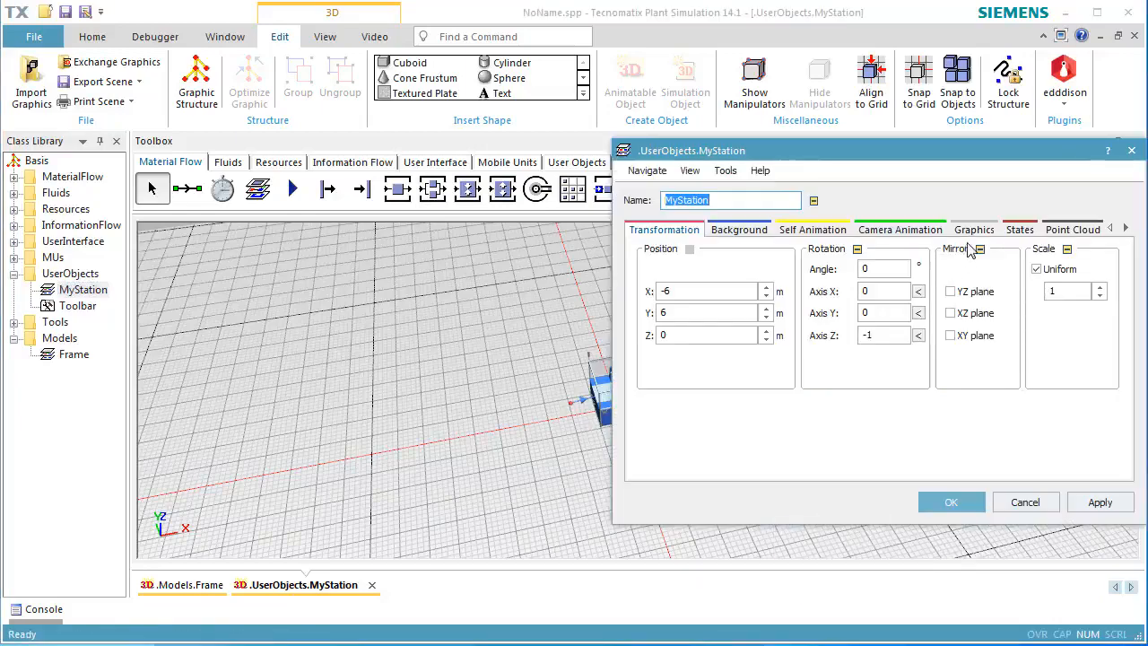
pyautogui.click(986, 232)
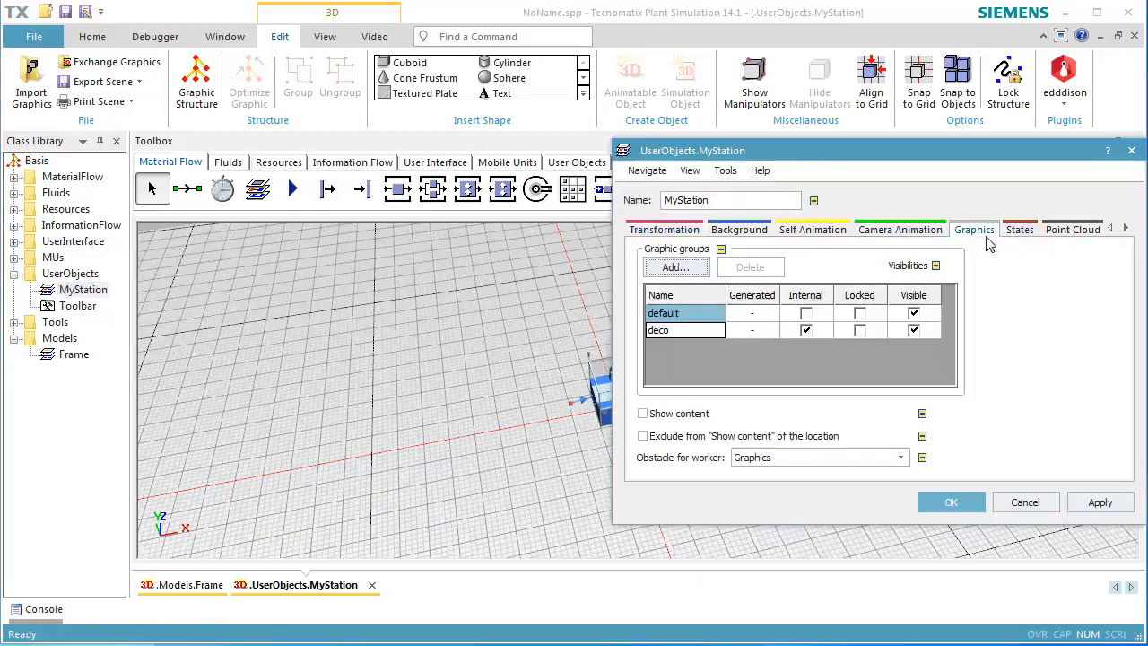
pyautogui.click(913, 313)
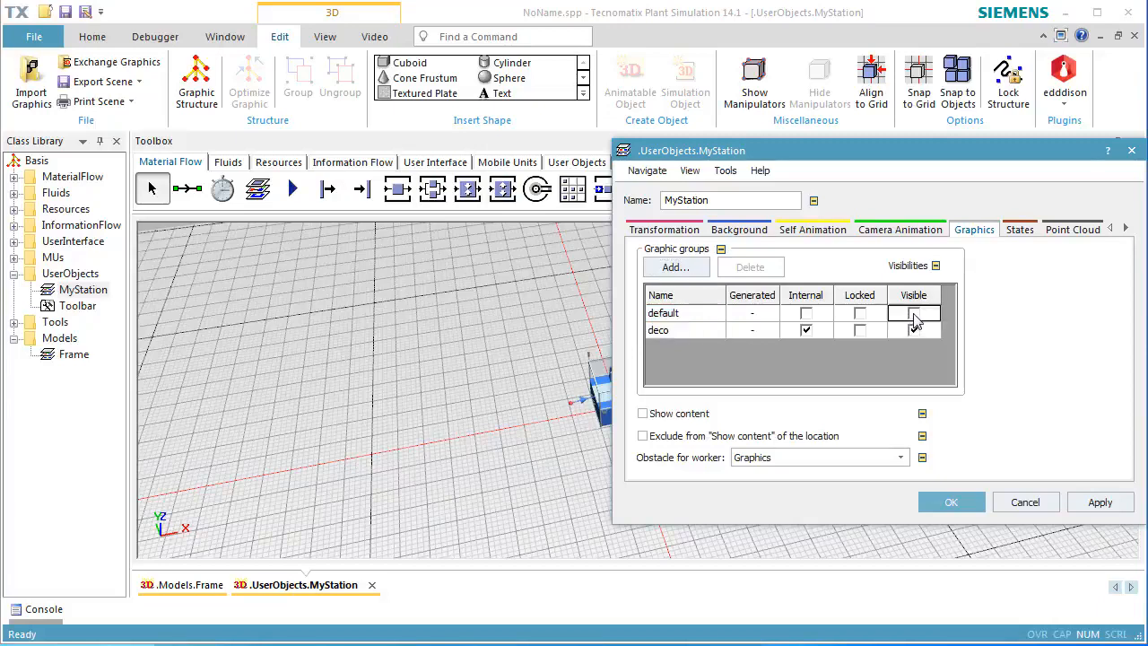
pyautogui.click(914, 331)
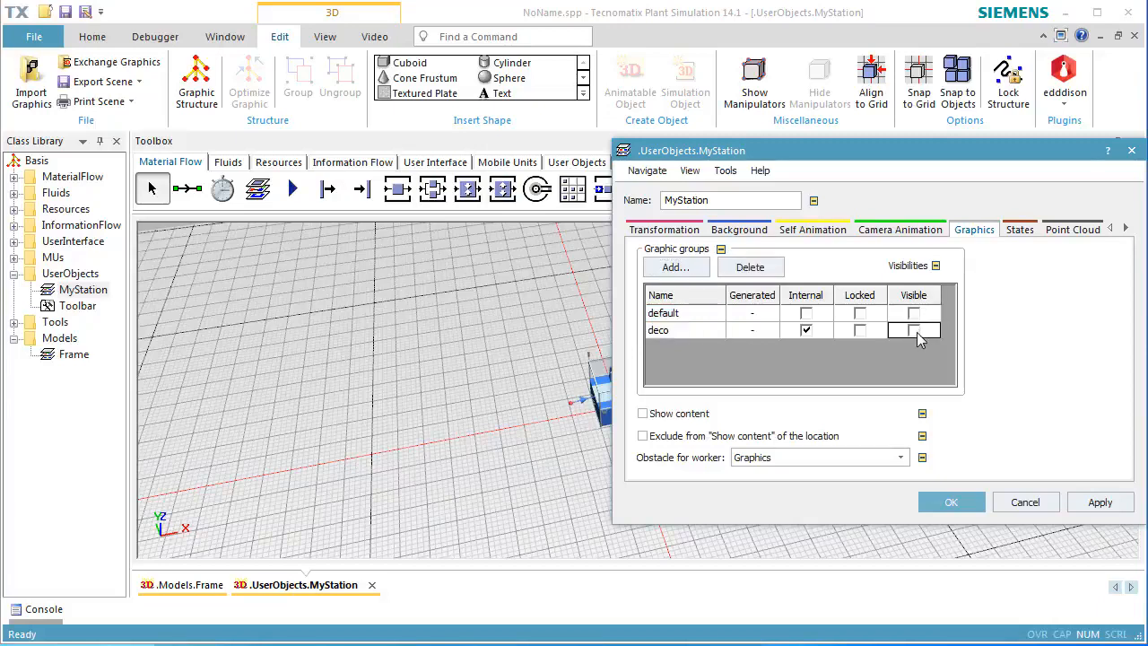
pyautogui.click(700, 416)
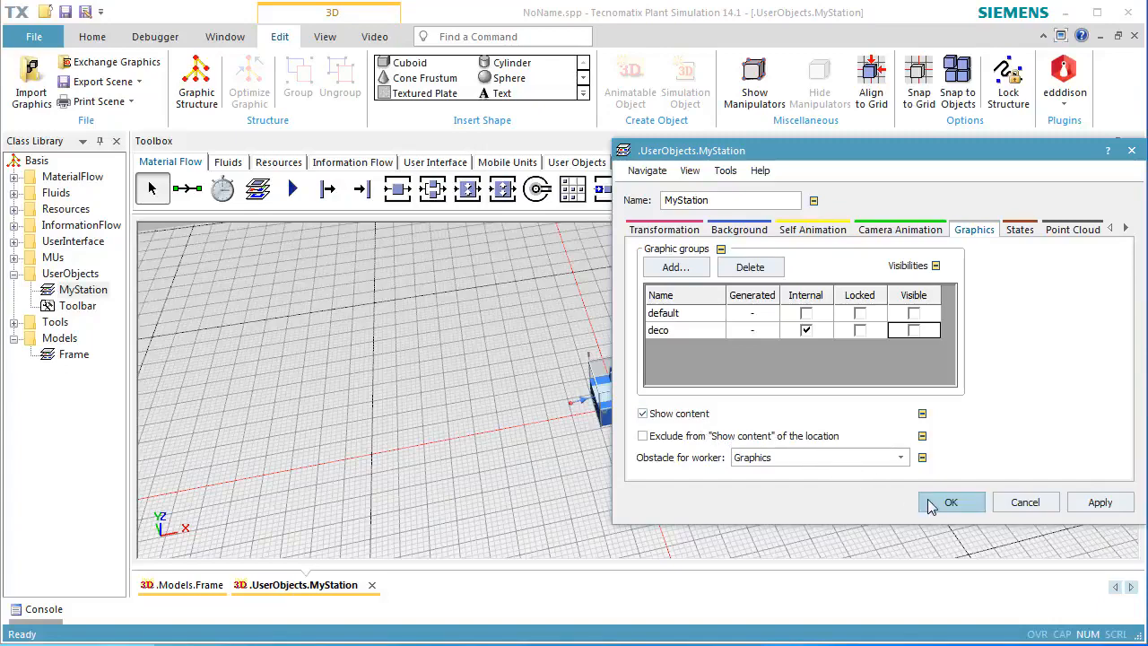
pyautogui.click(949, 503)
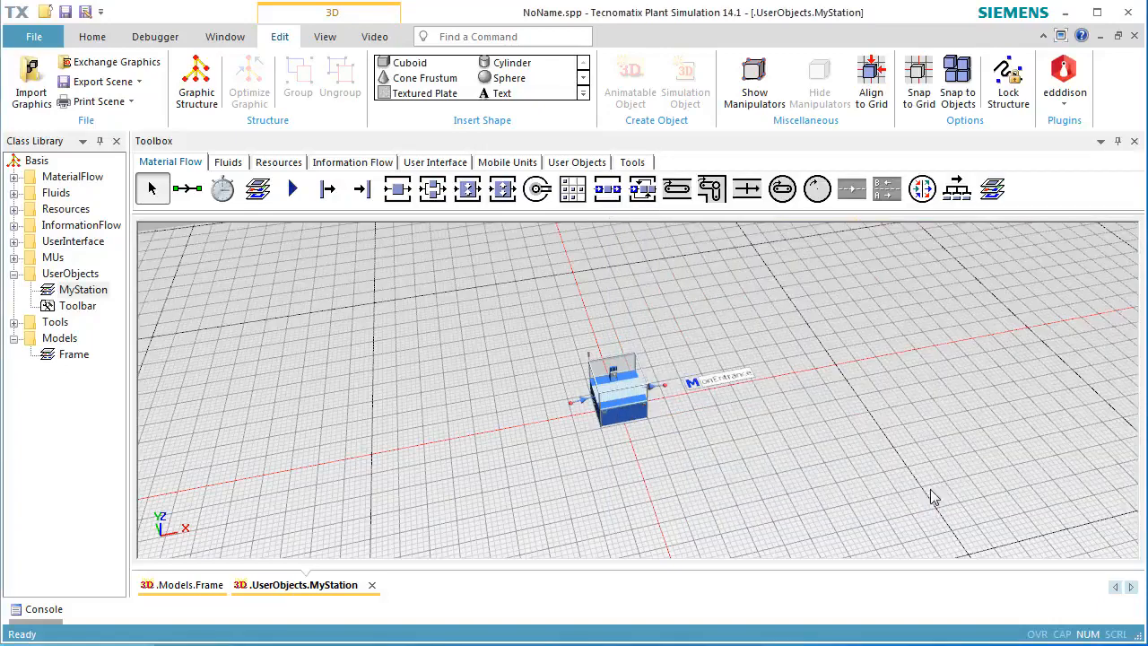
pyautogui.click(1134, 36)
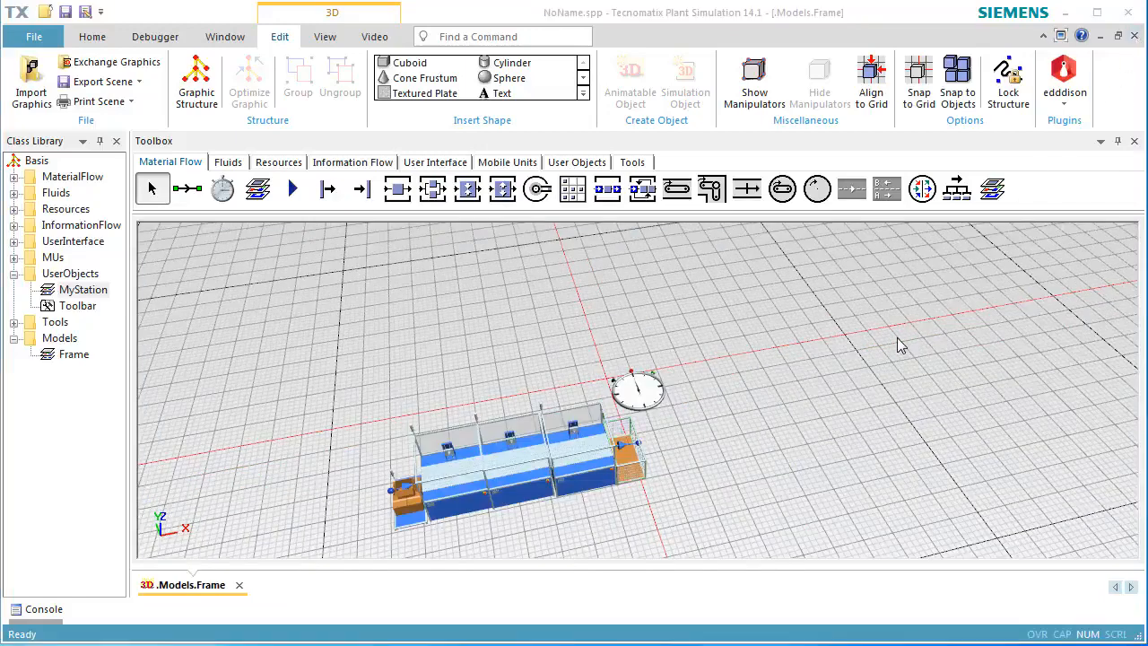
# Reset the simulation in the EventController, enable real-time with factor 10, apply it, and start the simulation.
pyautogui.doubleClick(651, 390)
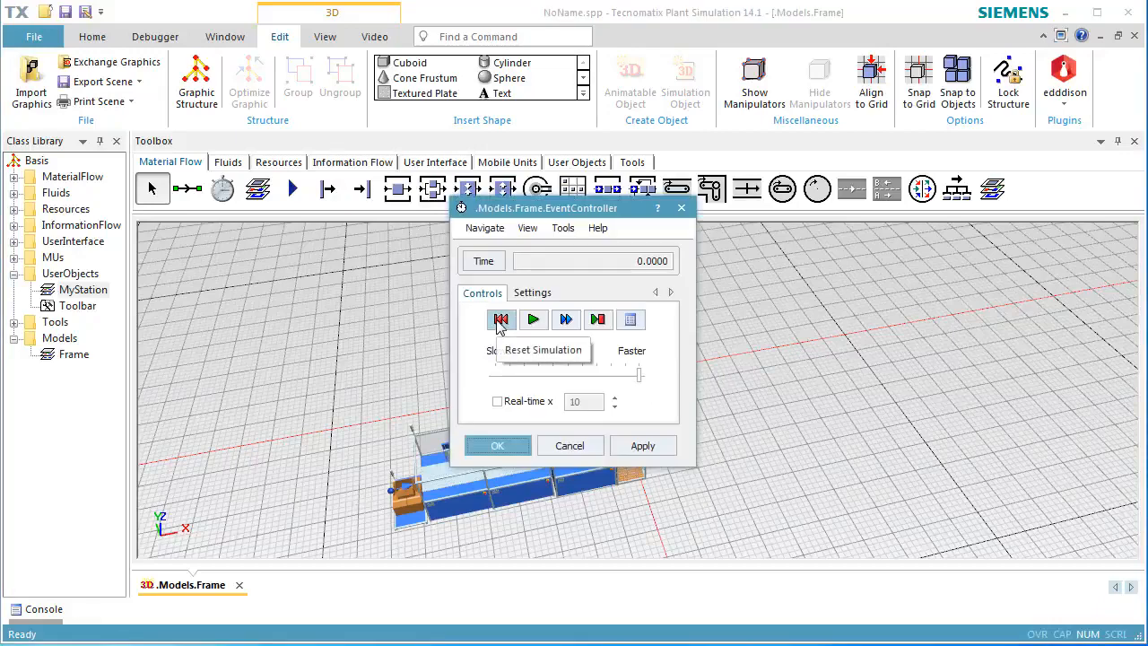
pyautogui.click(500, 320)
pyautogui.click(497, 401)
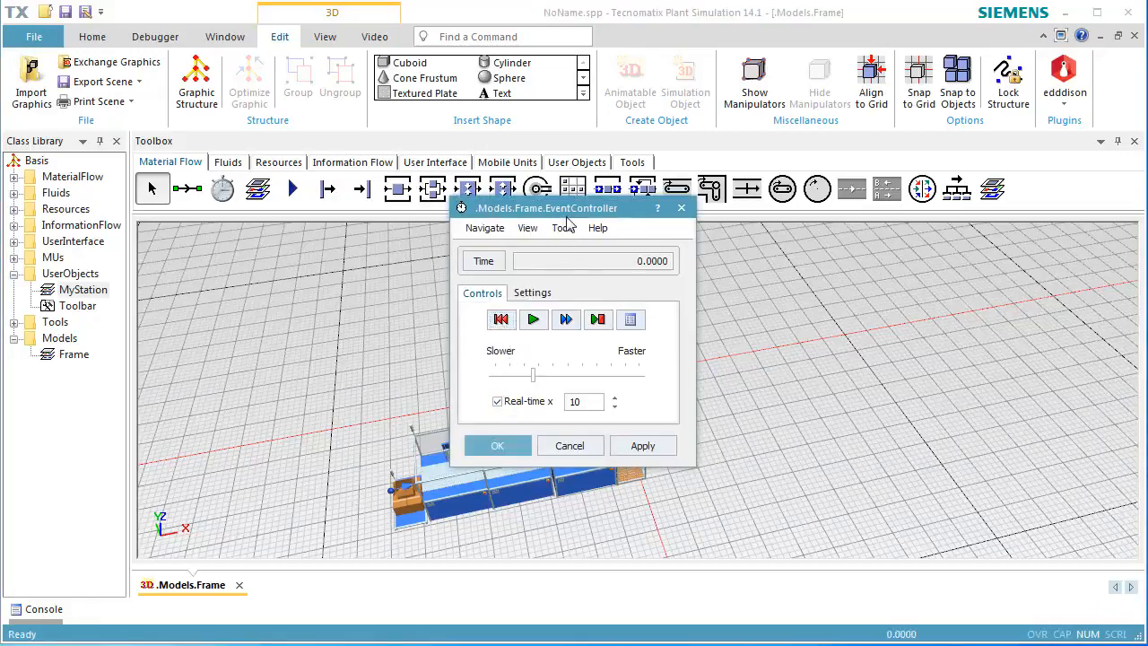
pyautogui.moveTo(576, 214); pyautogui.dragTo(867, 200)
pyautogui.click(928, 433)
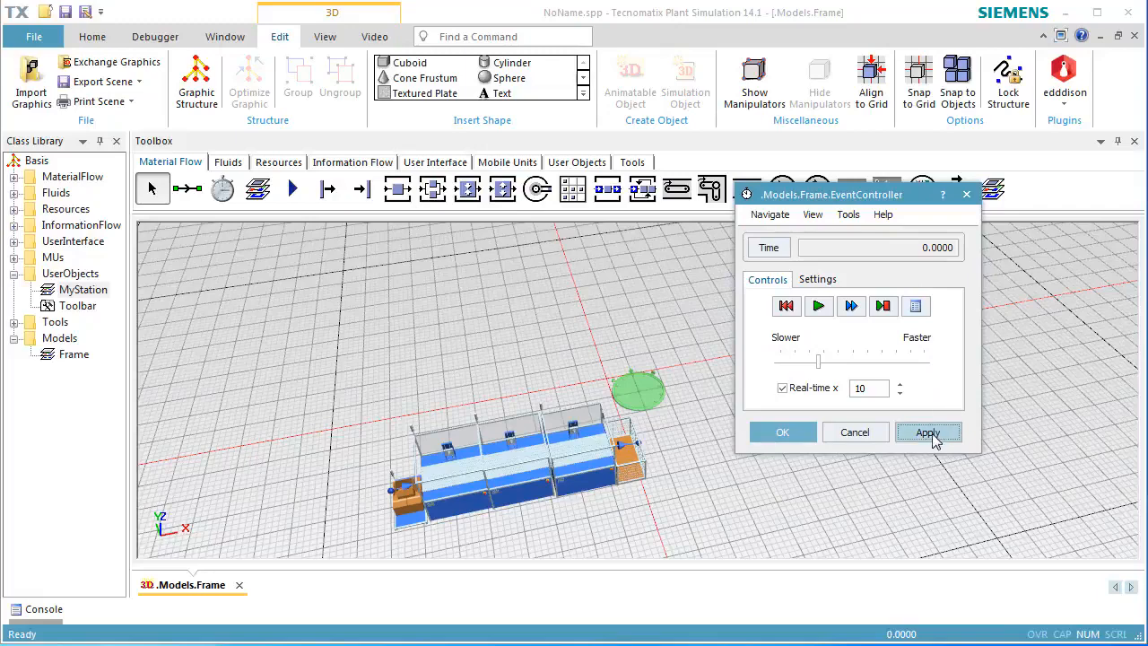
pyautogui.click(818, 306)
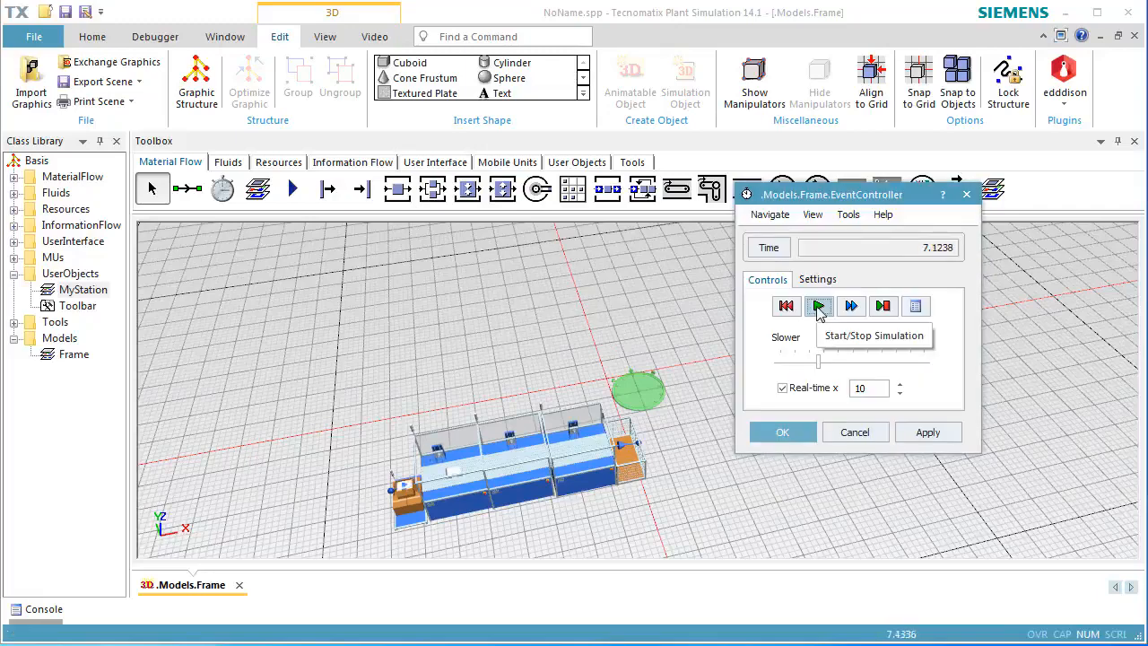